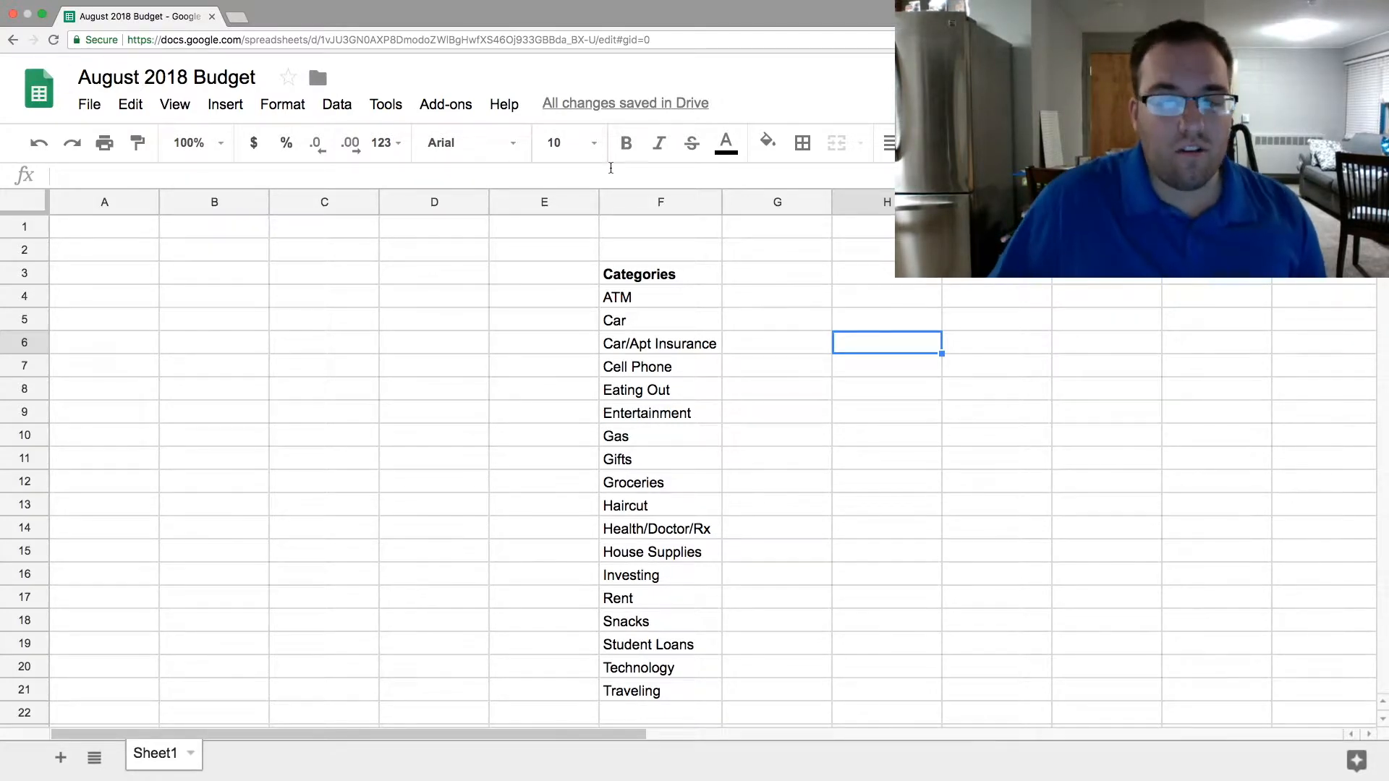
- Try a yellow fill on the category list in F3:F21 and clear the fill again
{"action": "left_click_drag", "start_coordinate": [669, 272], "coordinate": [656, 693]}
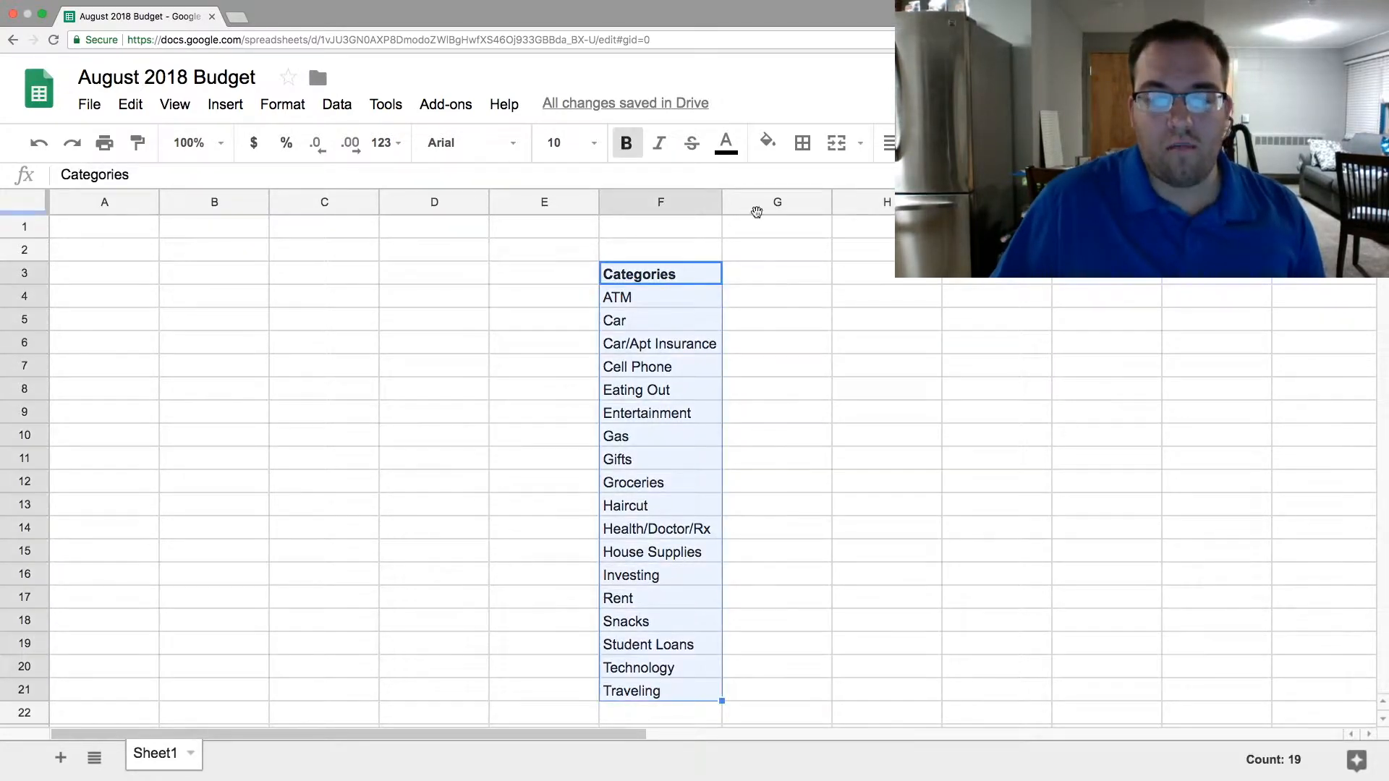
{"action": "left_click", "coordinate": [774, 143]}
{"action": "left_click", "coordinate": [840, 238]}
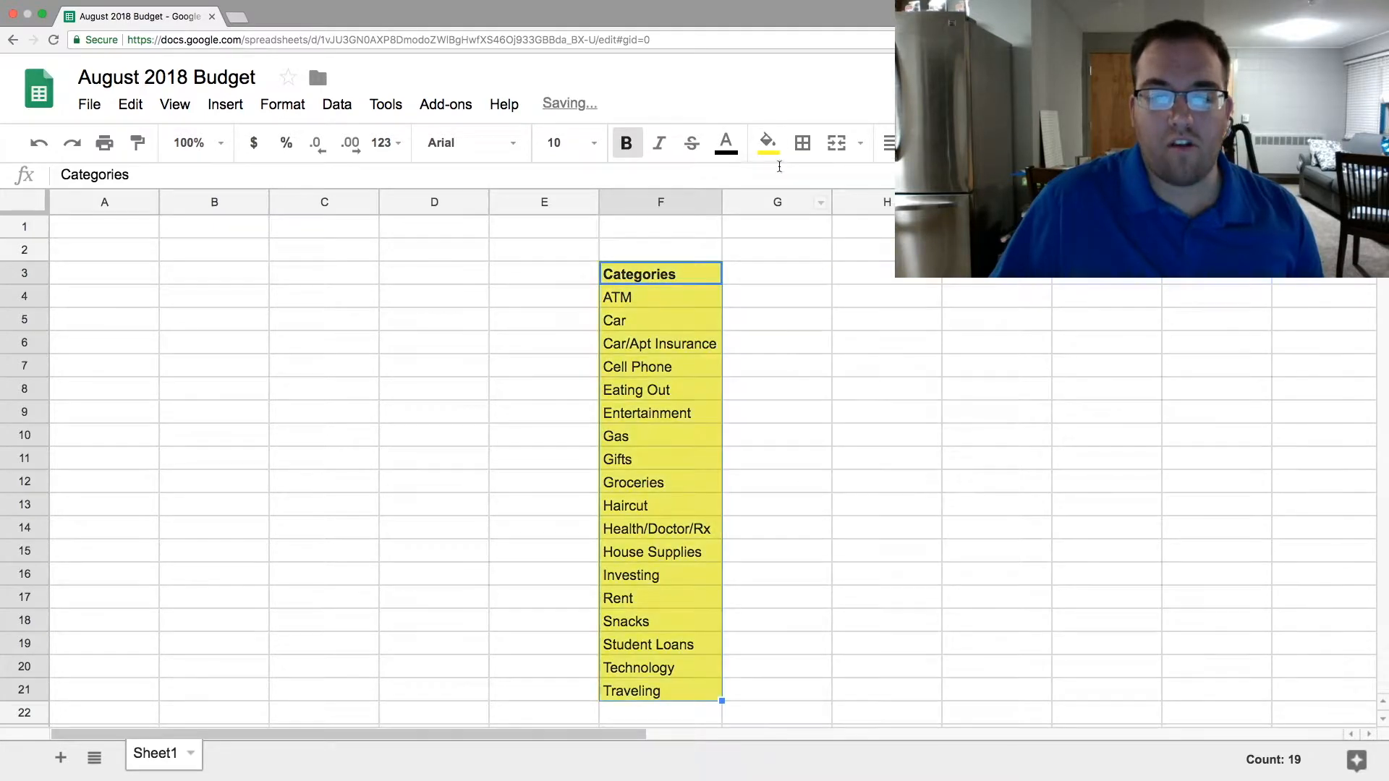
{"action": "left_click", "coordinate": [768, 143]}
{"action": "left_click", "coordinate": [822, 188]}
{"action": "left_click", "coordinate": [823, 357]}
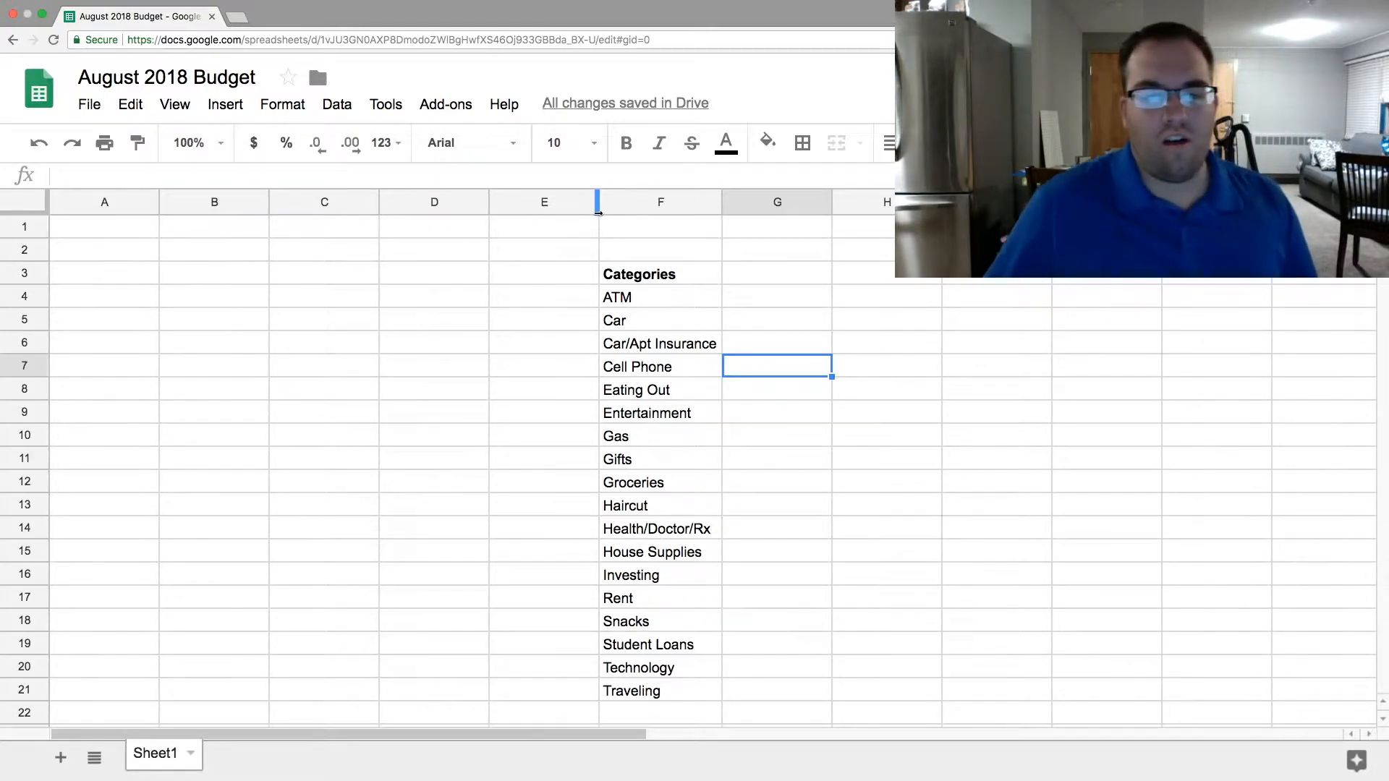
{"action": "left_click", "coordinate": [535, 276]}
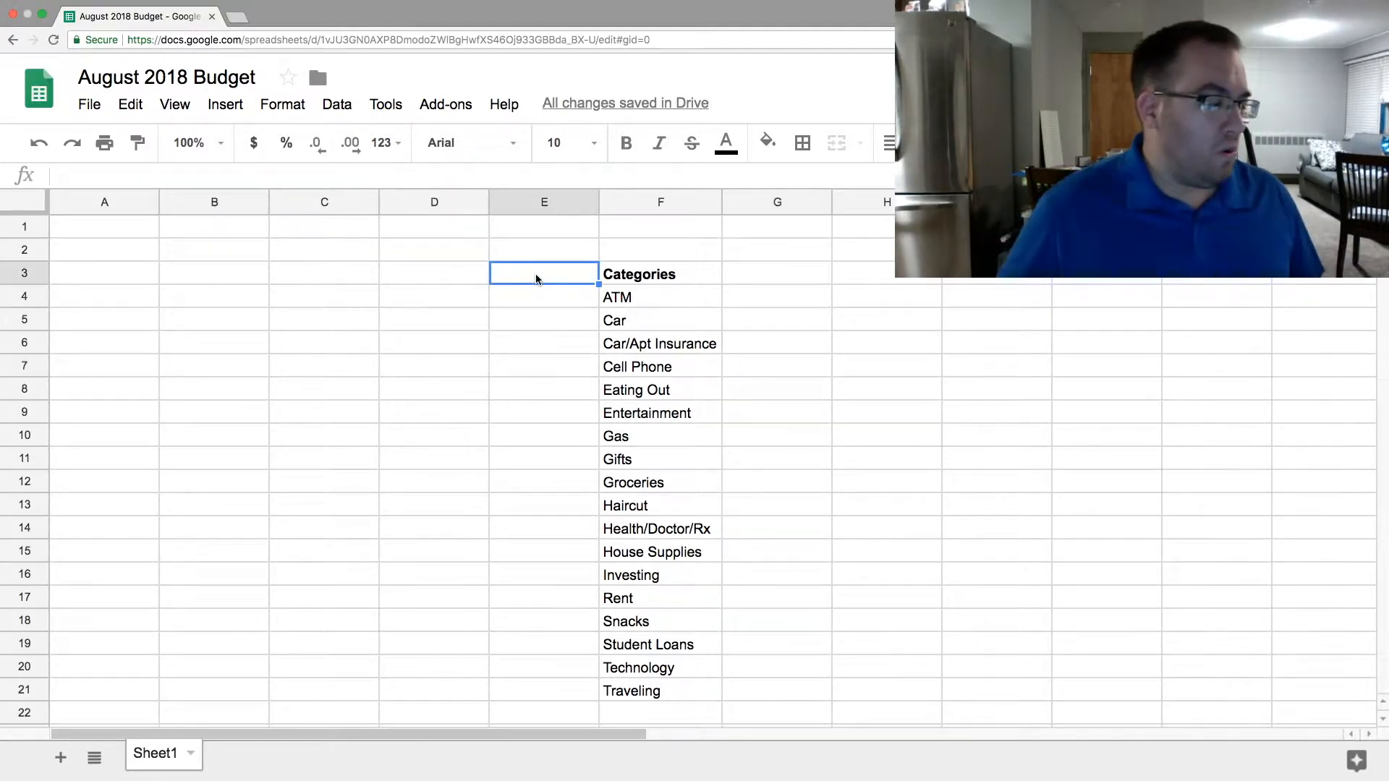
{"action": "left_click", "coordinate": [745, 292]}
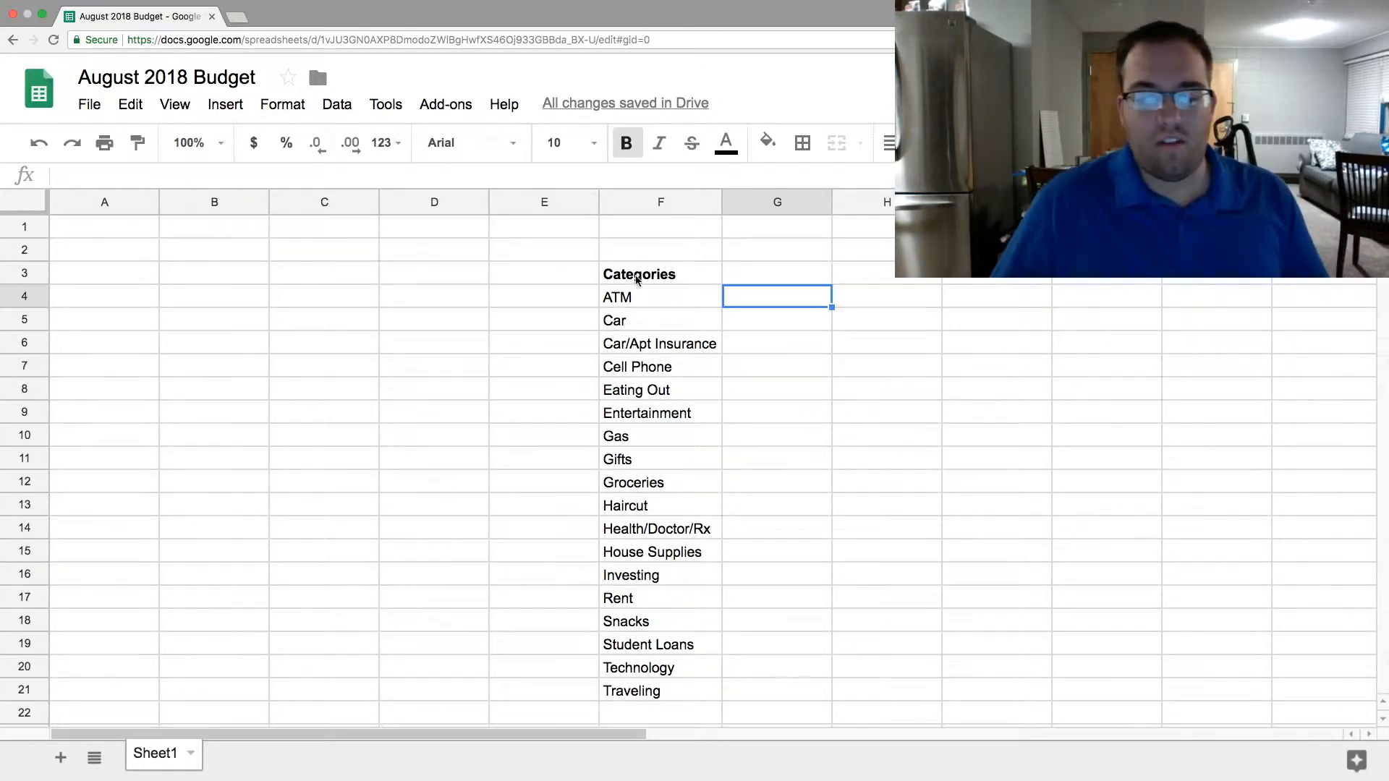
{"action": "left_click_drag", "start_coordinate": [637, 278], "coordinate": [704, 596]}
{"action": "left_click", "coordinate": [828, 467]}
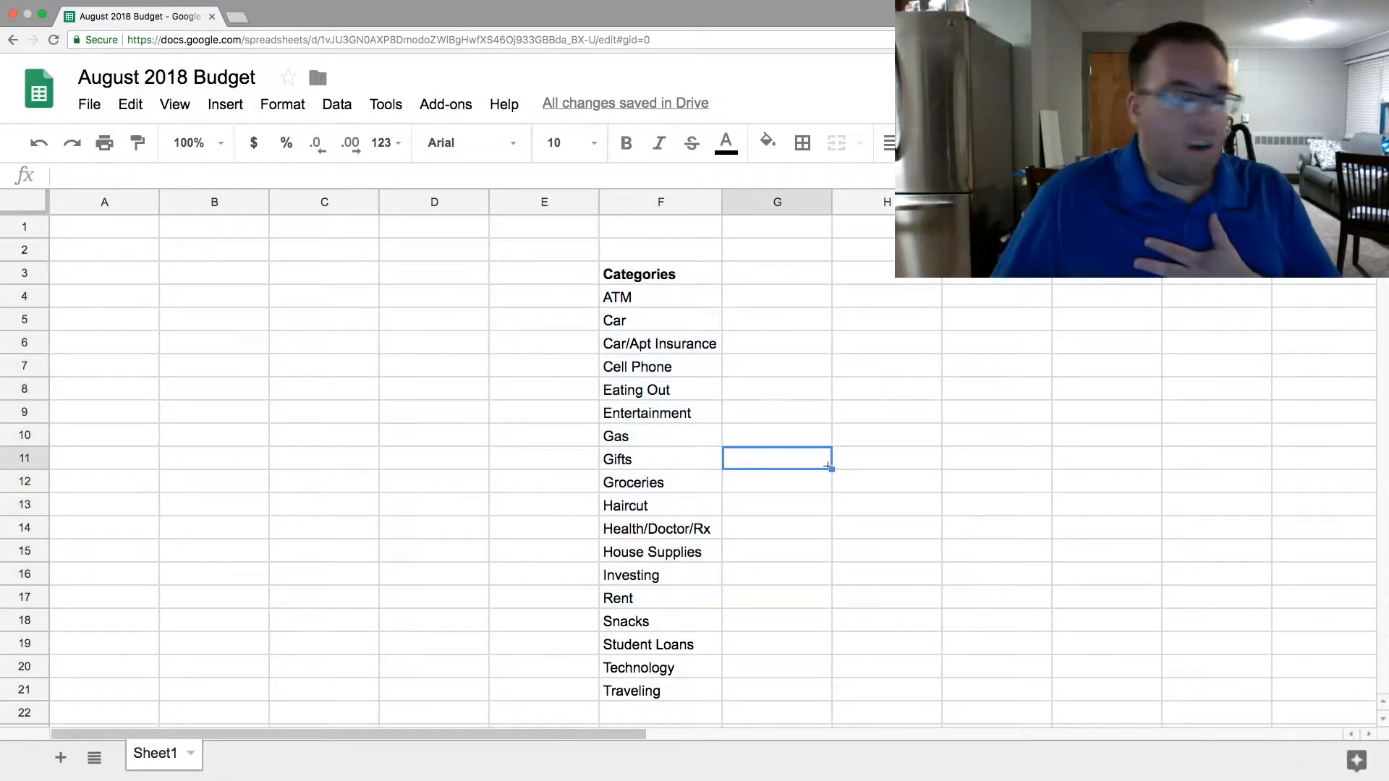
{"action": "left_click", "coordinate": [643, 269]}
{"action": "left_click", "coordinate": [800, 287]}
{"action": "left_click", "coordinate": [664, 280]}
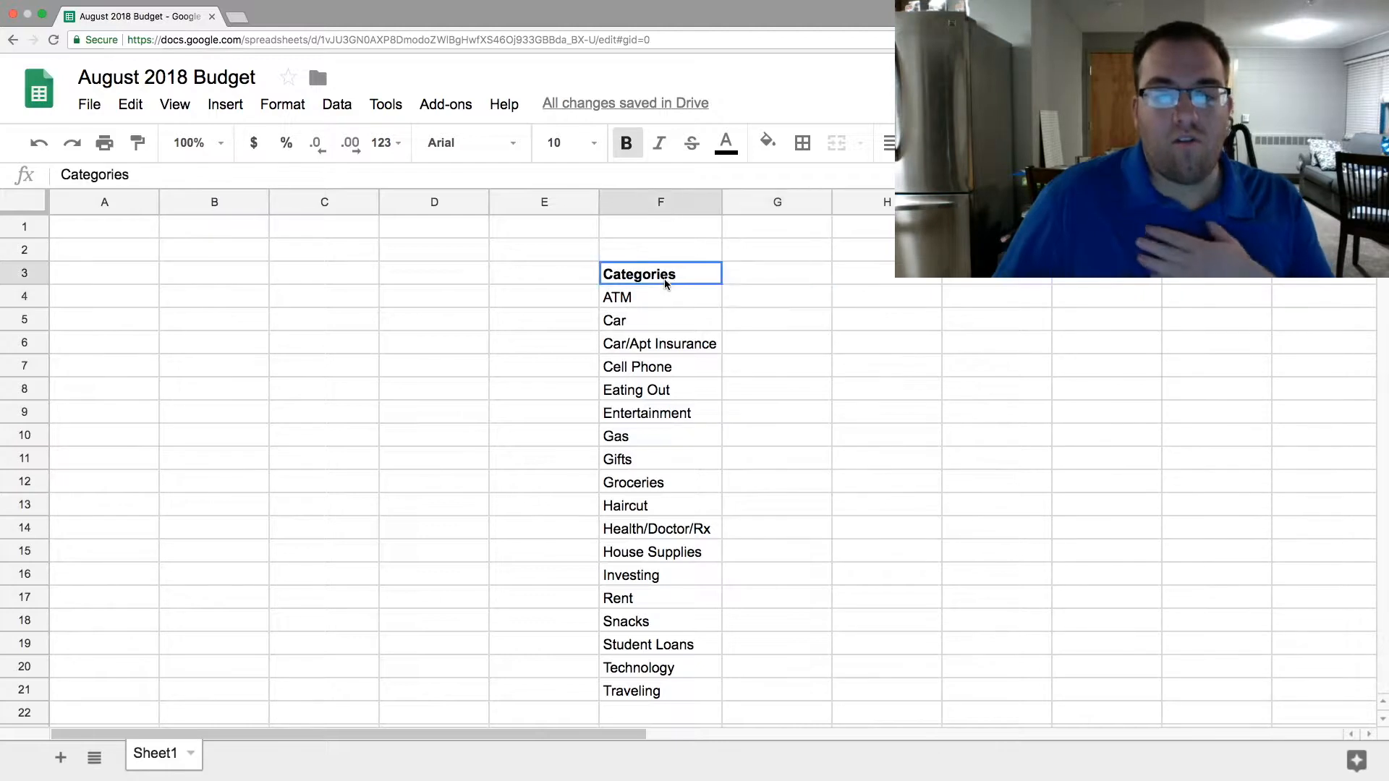
{"action": "left_click", "coordinate": [966, 365]}
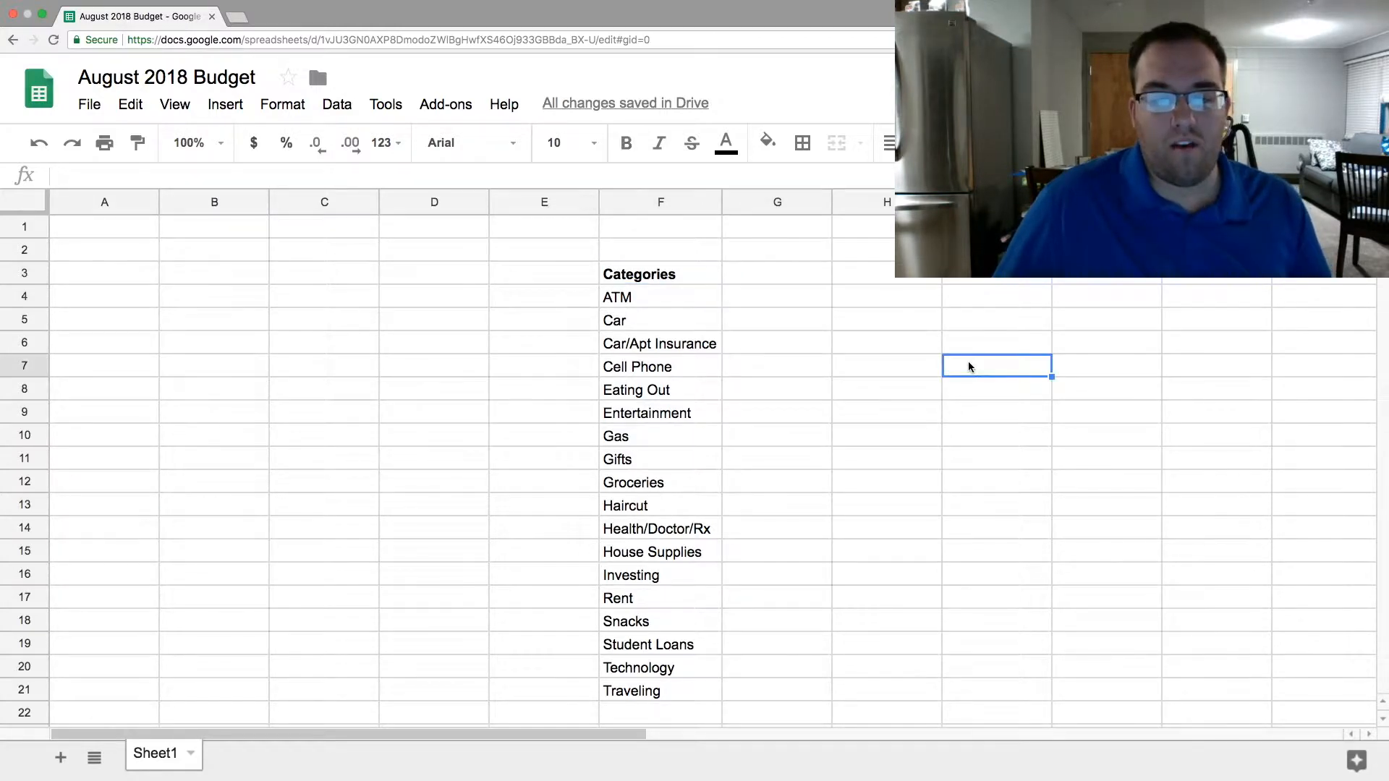
{"action": "left_click", "coordinate": [130, 203]}
{"action": "left_click", "coordinate": [748, 303]}
- Move the category list from F3:F21 to E3:E21 and fit column E's width to its contents
{"action": "left_click_drag", "start_coordinate": [695, 276], "coordinate": [636, 689]}
{"action": "left_click_drag", "start_coordinate": [634, 261], "coordinate": [561, 264]}
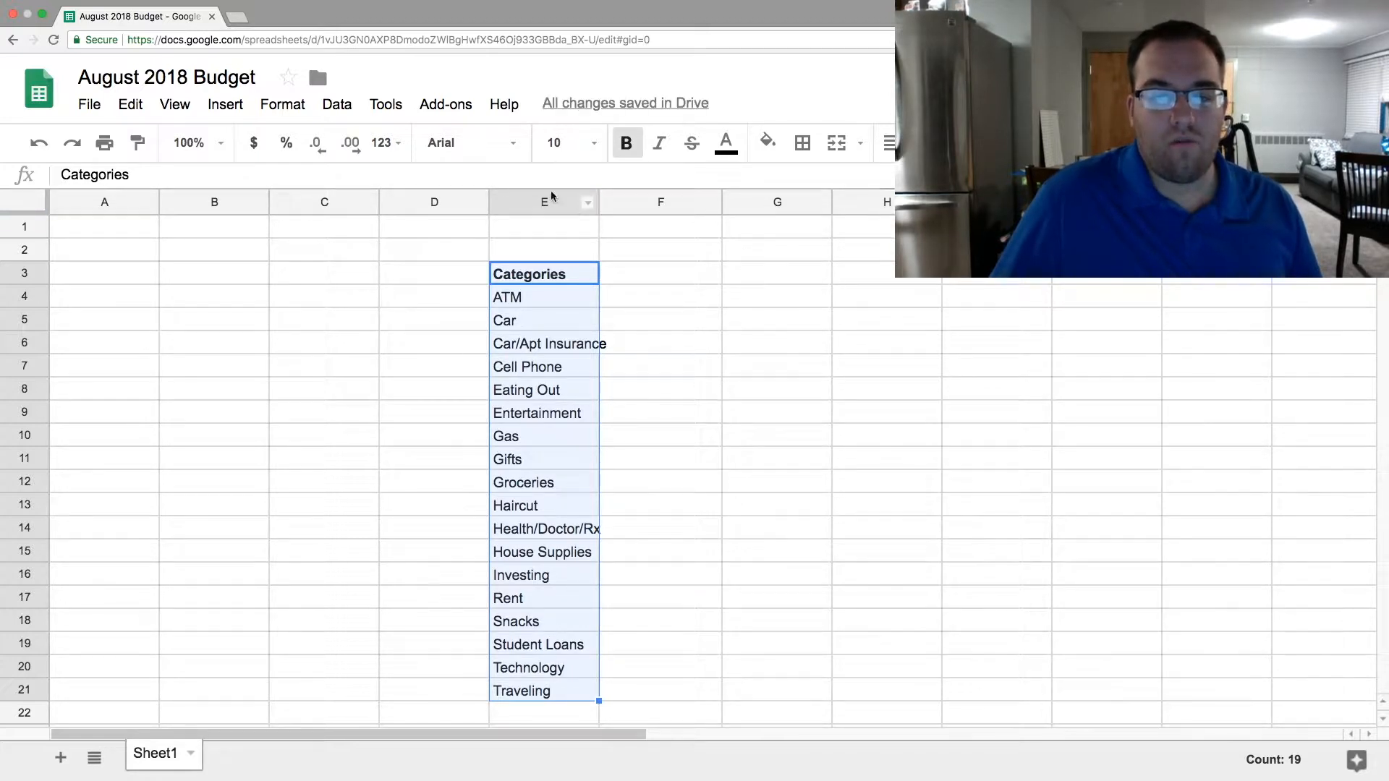
{"action": "double_click", "coordinate": [598, 199]}
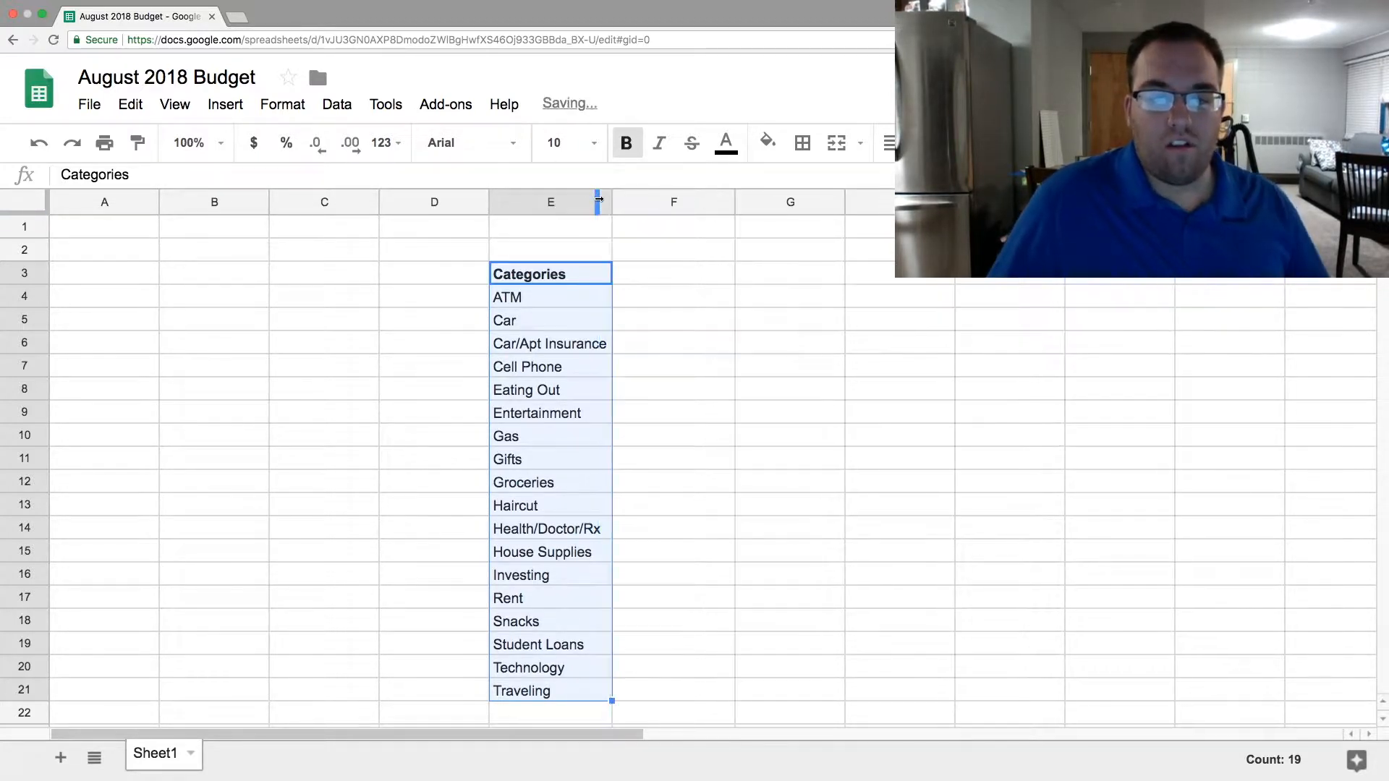
- Enter the header "Should Spend (Budget)" in F3 and fit column F's width to it
{"action": "double_click", "coordinate": [672, 274]}
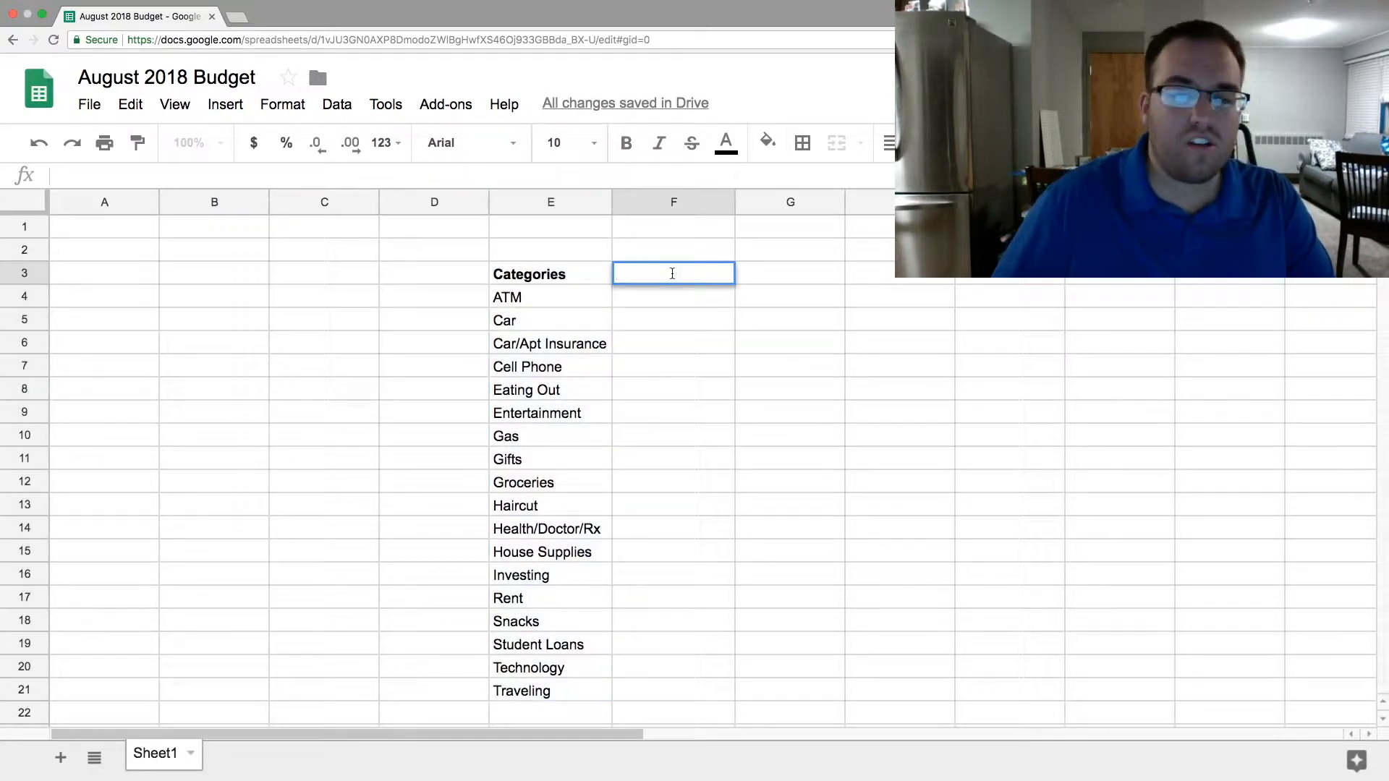
{"action": "type", "text": "S"}
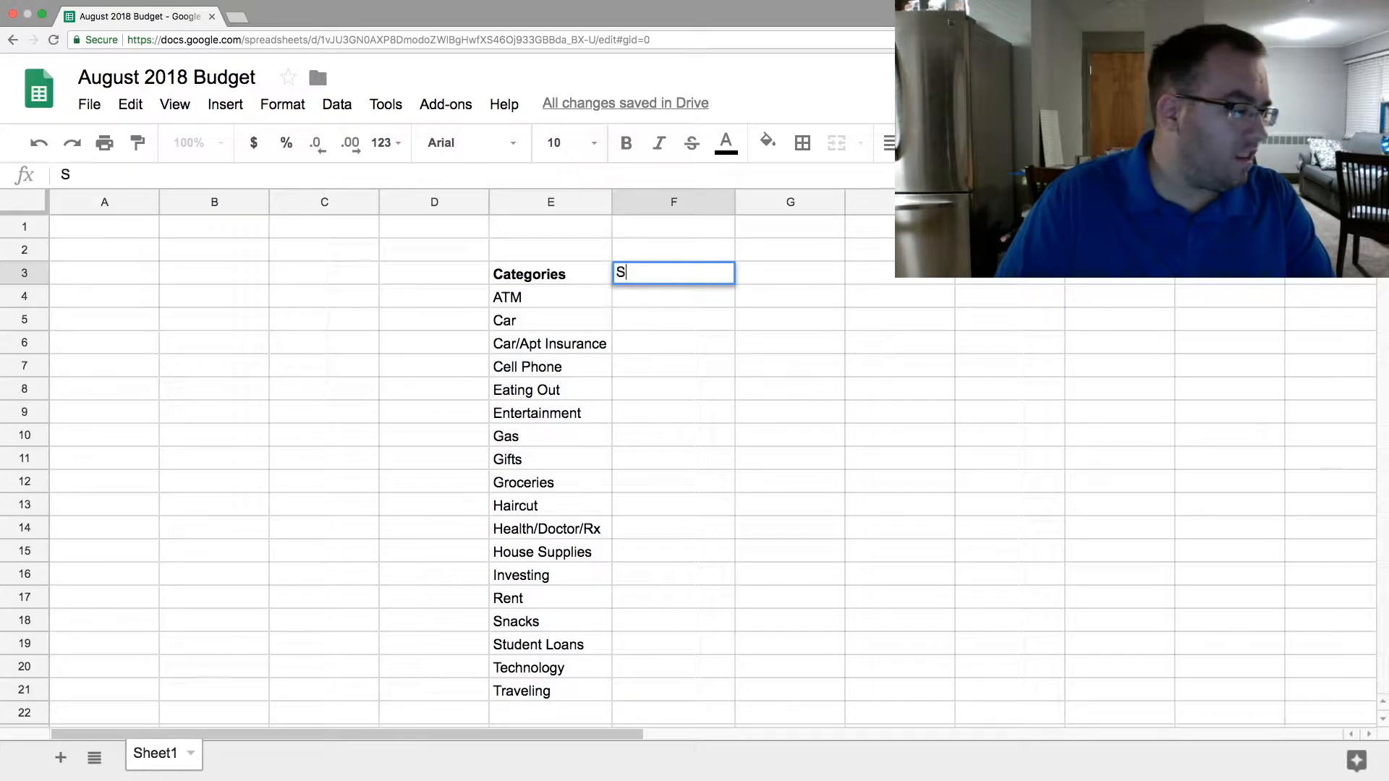
{"action": "type", "text": "hould Spend"}
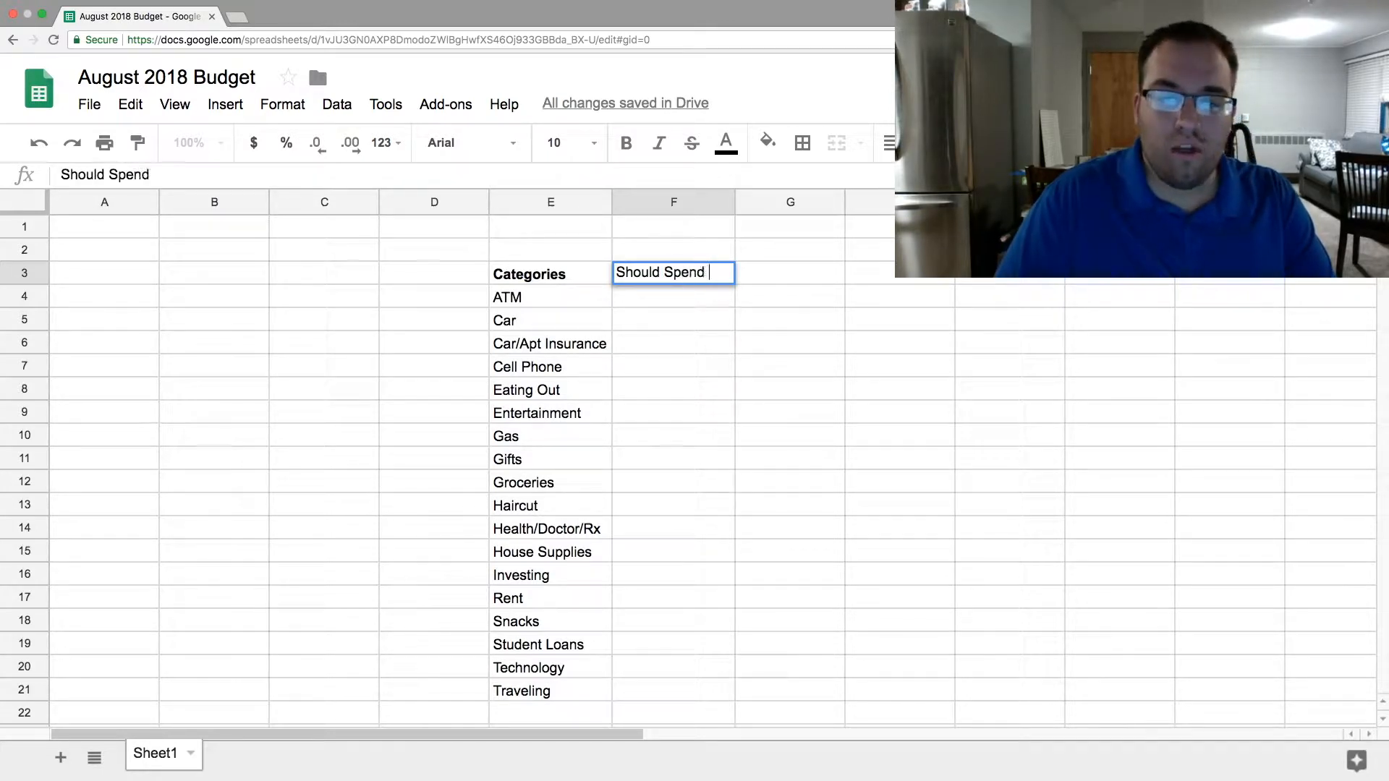
{"action": "type", "text": " (Budget"}
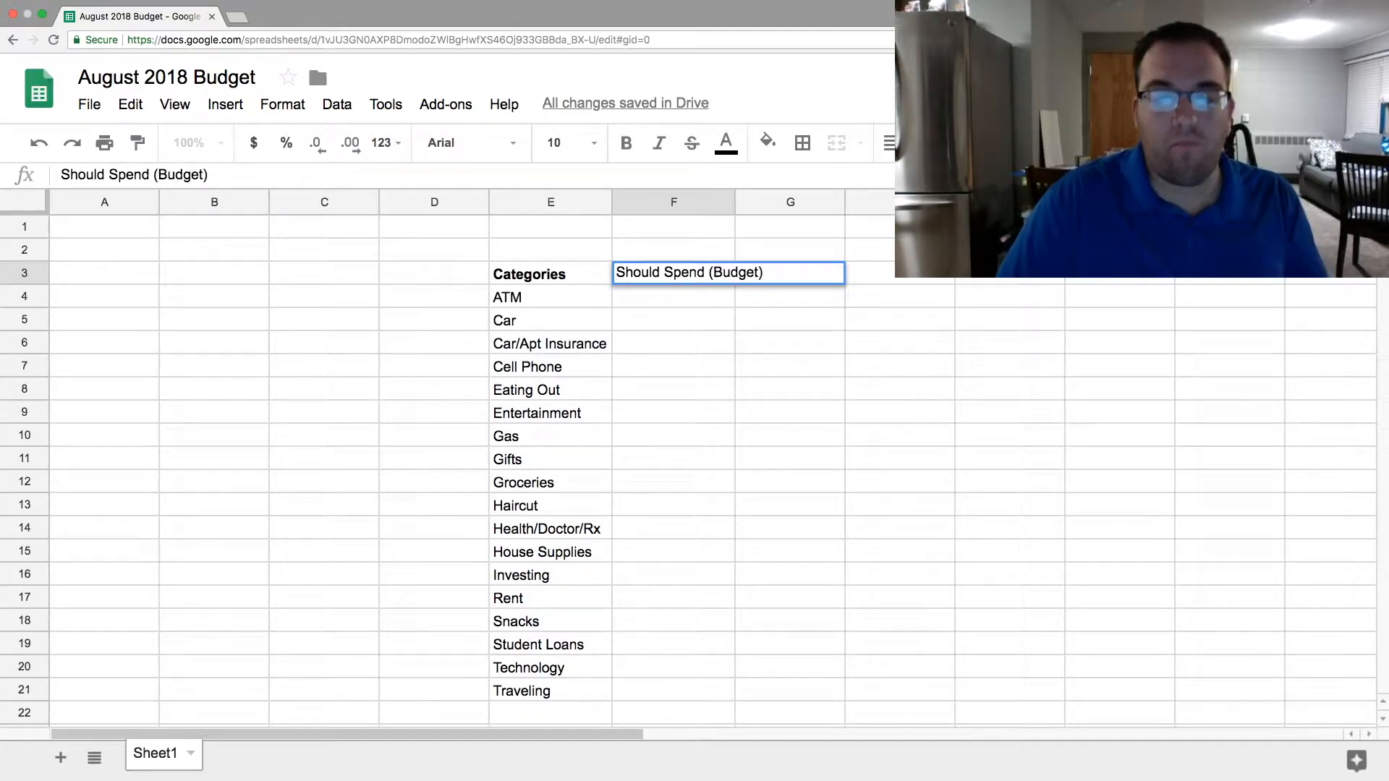
{"action": "key", "text": "Return"}
{"action": "left_click_drag", "start_coordinate": [734, 200], "coordinate": [734, 200]}
{"action": "double_click", "coordinate": [734, 201]}
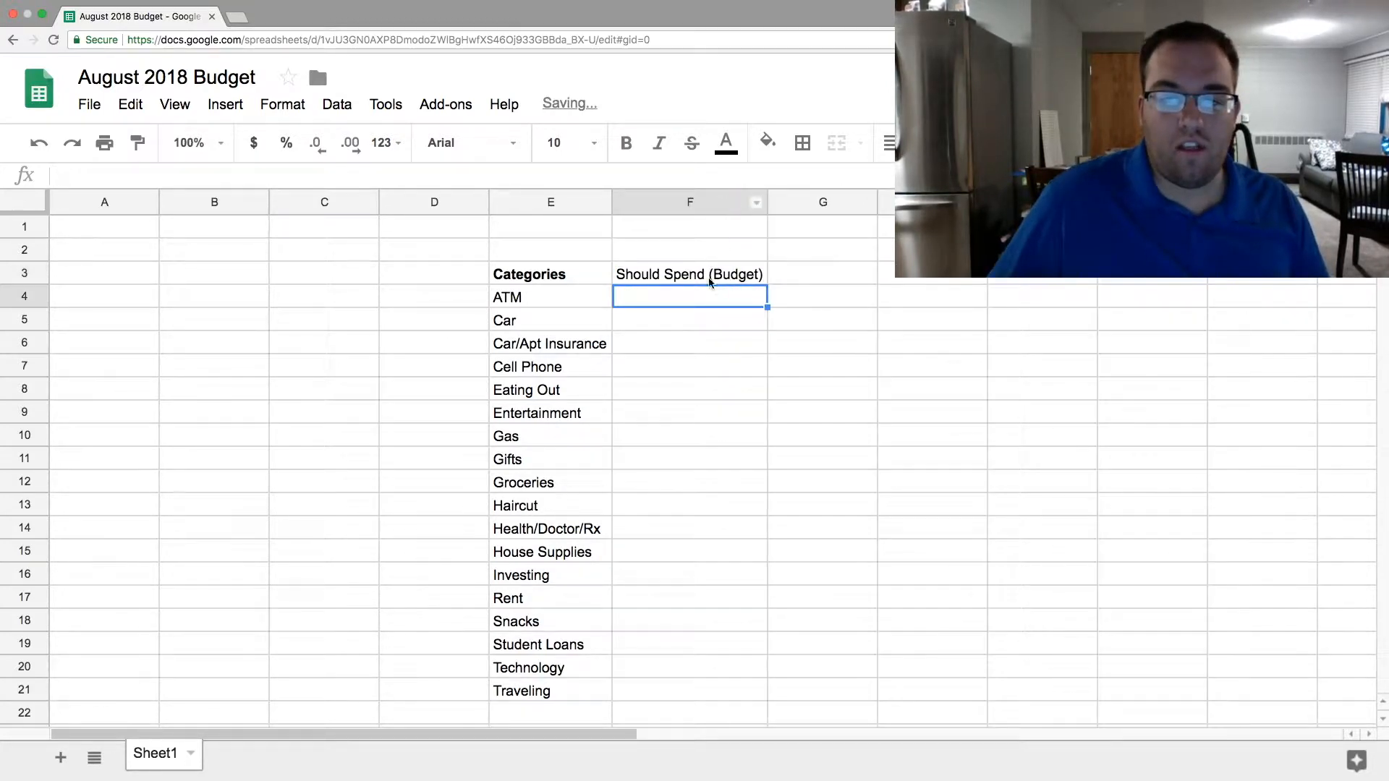
- Make the header in F3 bold and widen column F slightly so the bold text fits
{"action": "left_click", "coordinate": [706, 278]}
{"action": "left_click", "coordinate": [627, 150]}
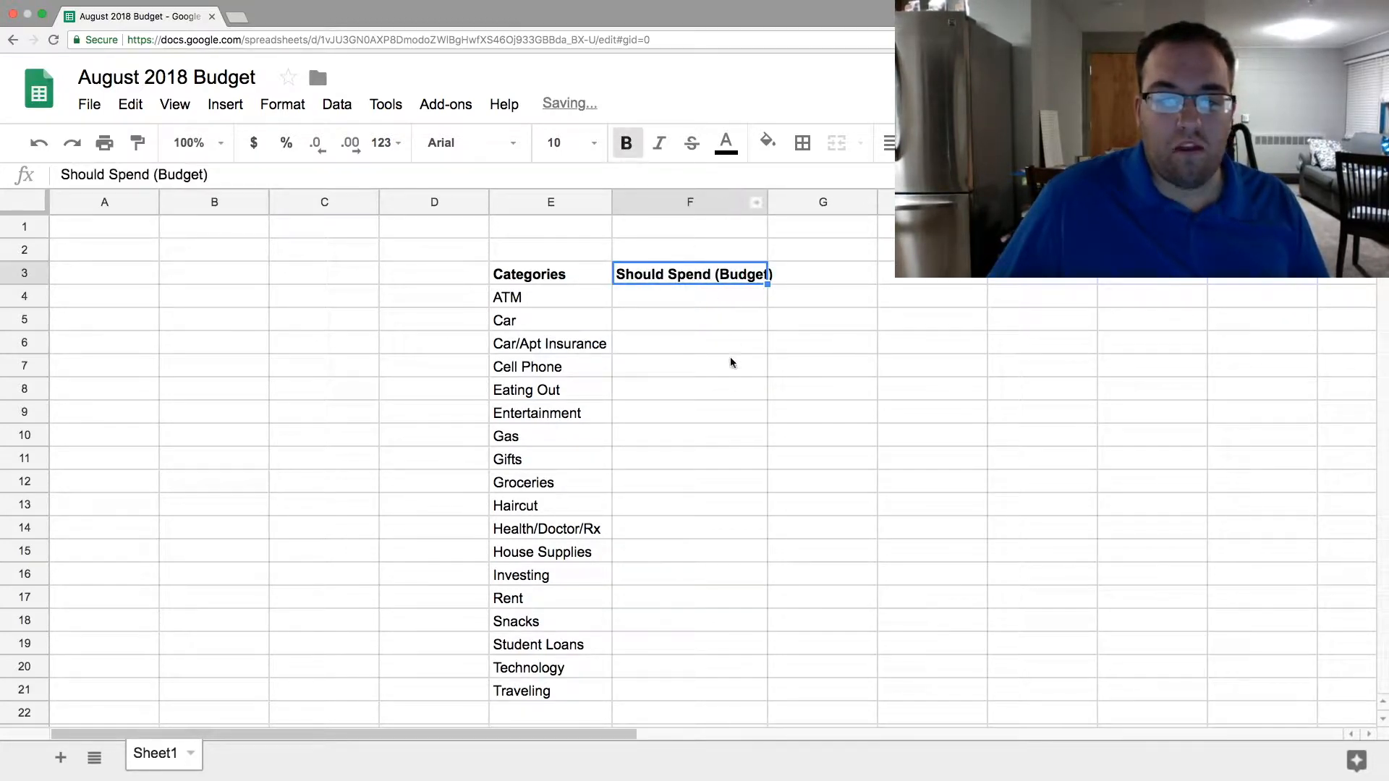
{"action": "left_click", "coordinate": [730, 359]}
{"action": "left_click_drag", "start_coordinate": [768, 197], "coordinate": [777, 199]}
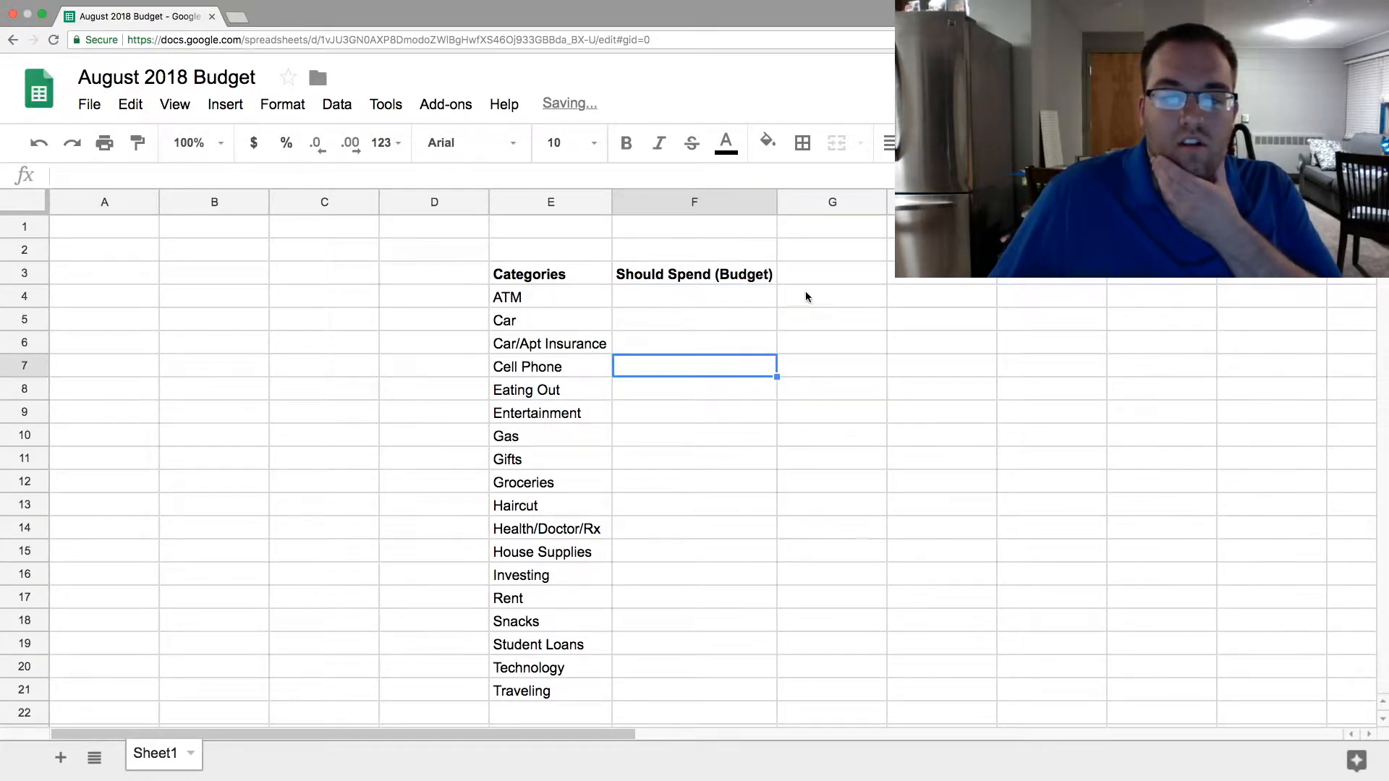
- Enter the header "Actually Spent" in G3 and make it bold
{"action": "left_click", "coordinate": [817, 281]}
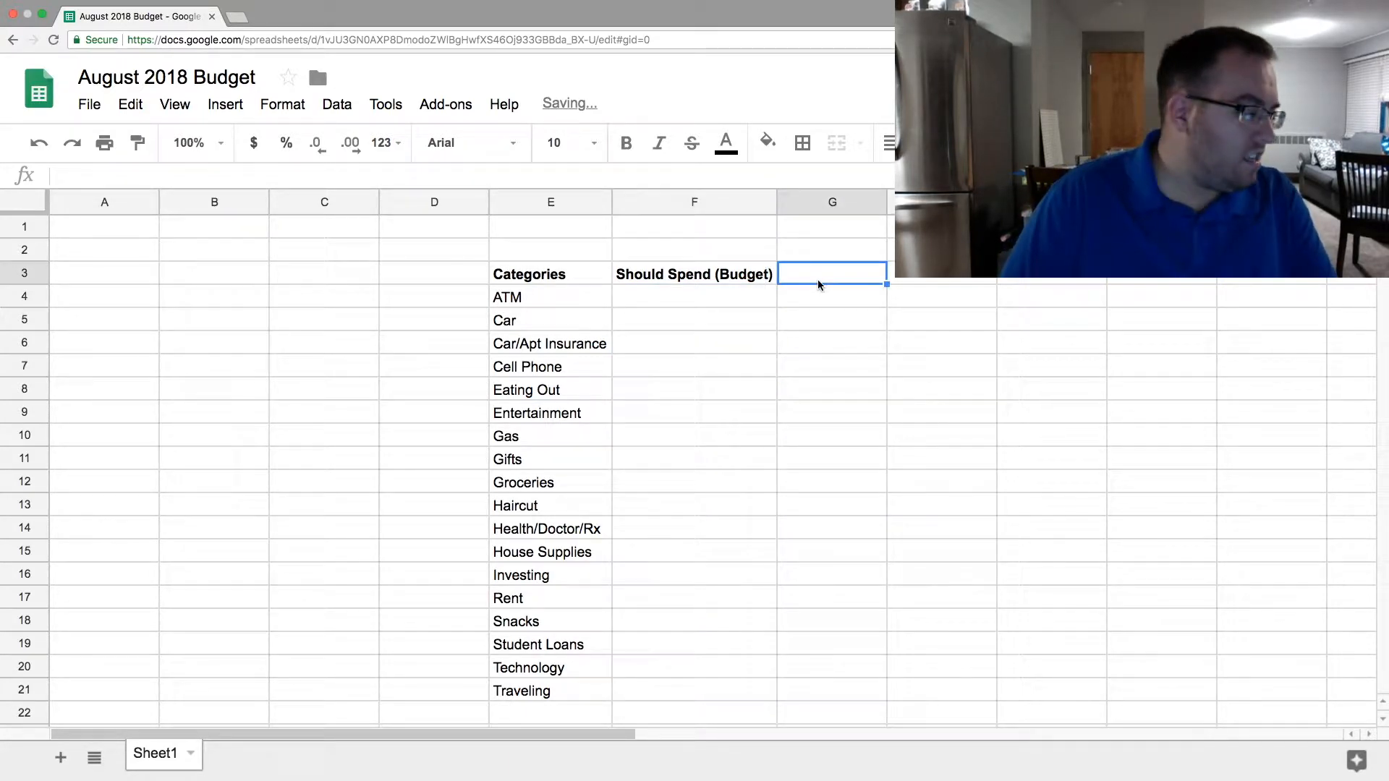
{"action": "type", "text": "Ac"}
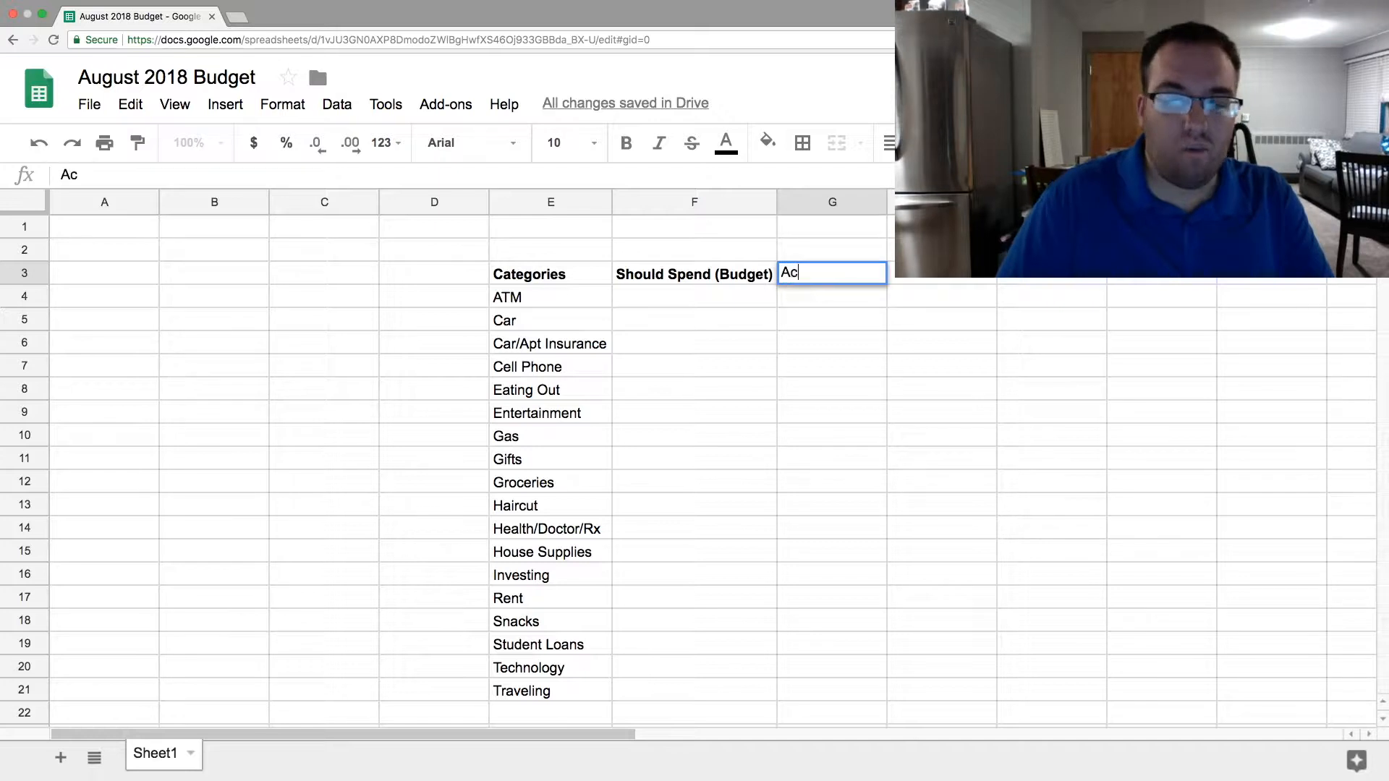
{"action": "type", "text": "tually Spent"}
{"action": "key", "text": "Return"}
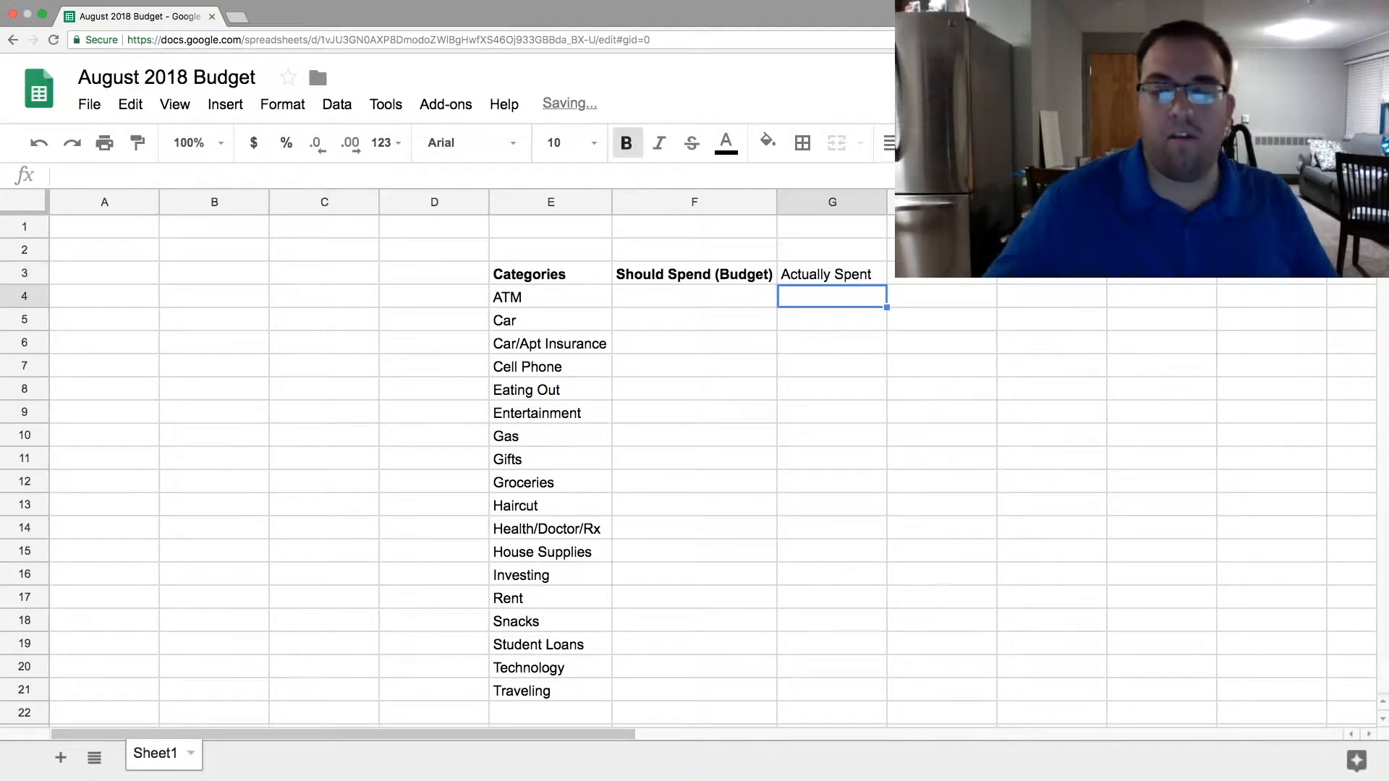
{"action": "left_click_drag", "start_coordinate": [812, 362], "coordinate": [812, 342]}
{"action": "left_click", "coordinate": [814, 280]}
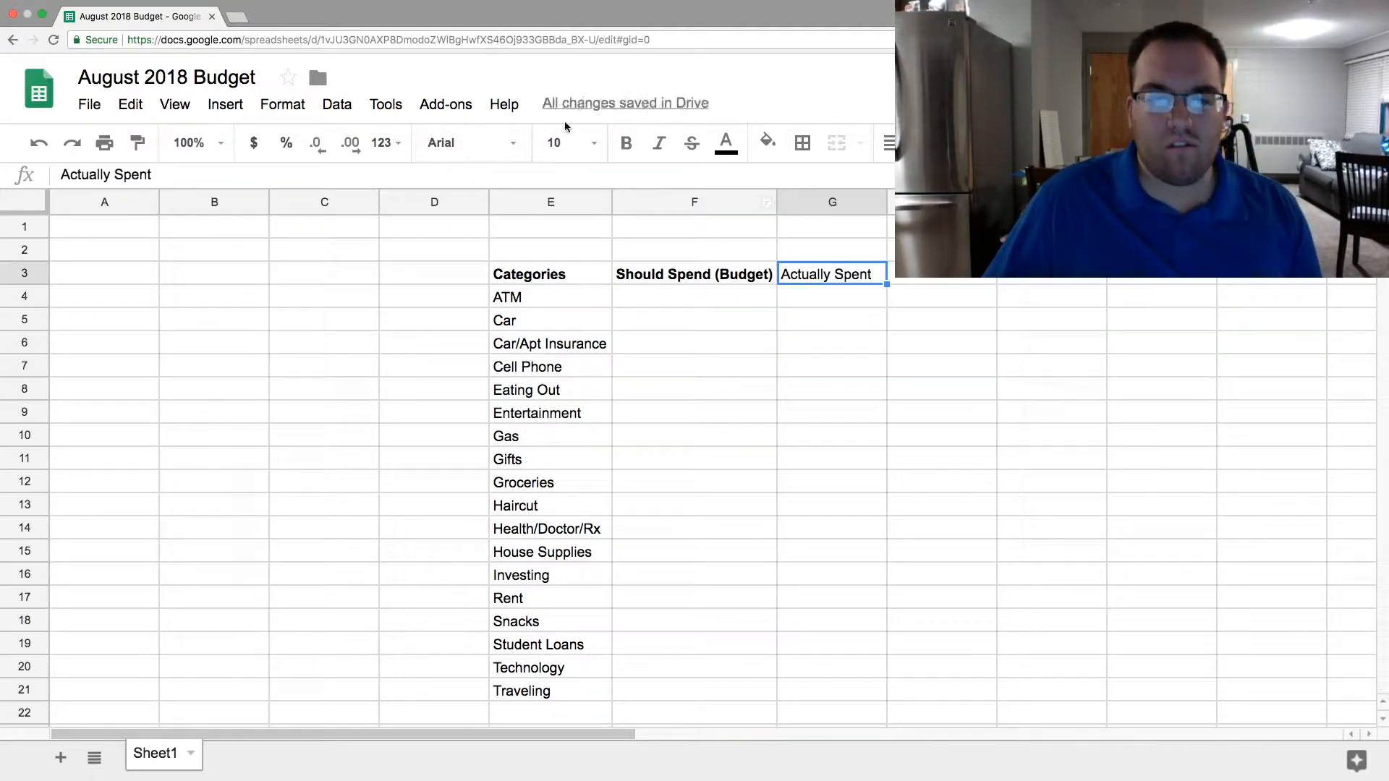
{"action": "left_click", "coordinate": [624, 145]}
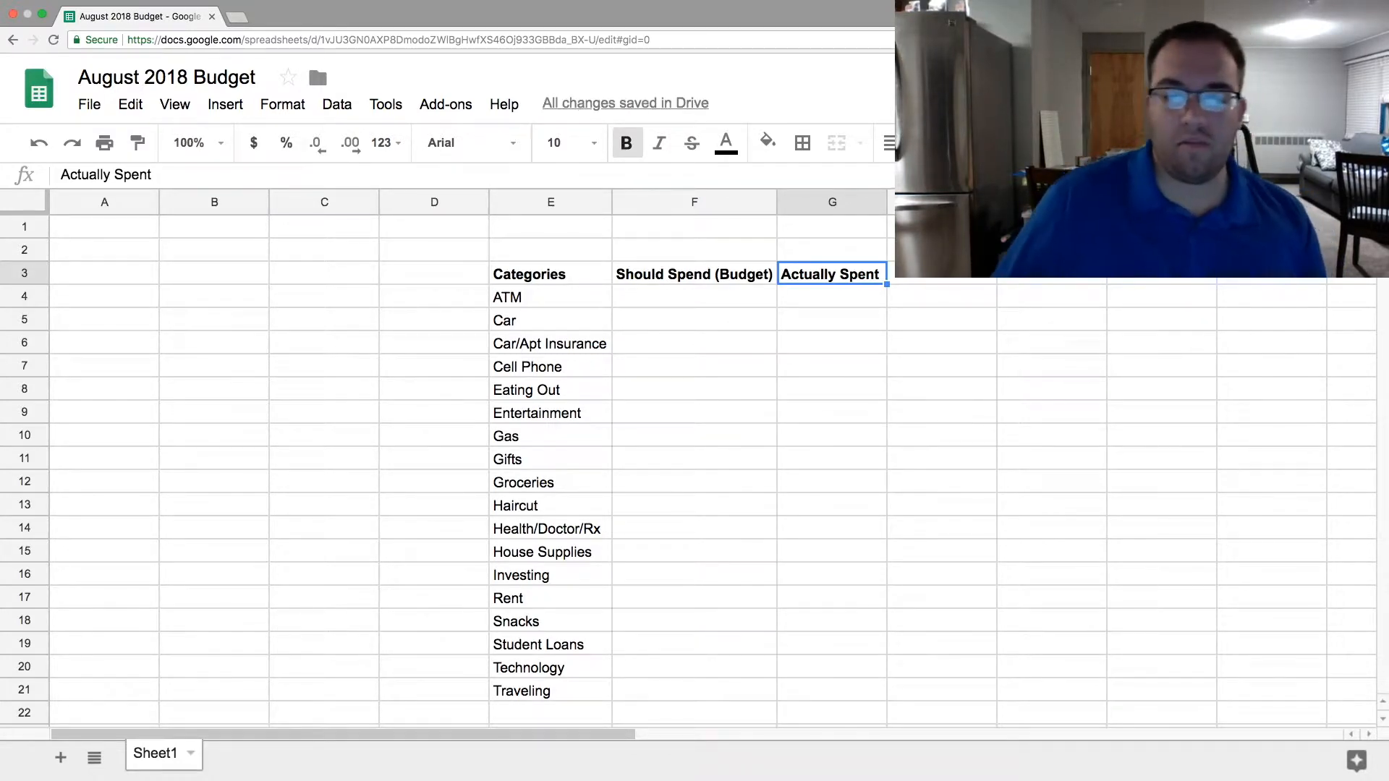
- Adjust column G's width so it is slightly wider than its header text
{"action": "left_click", "coordinate": [906, 371]}
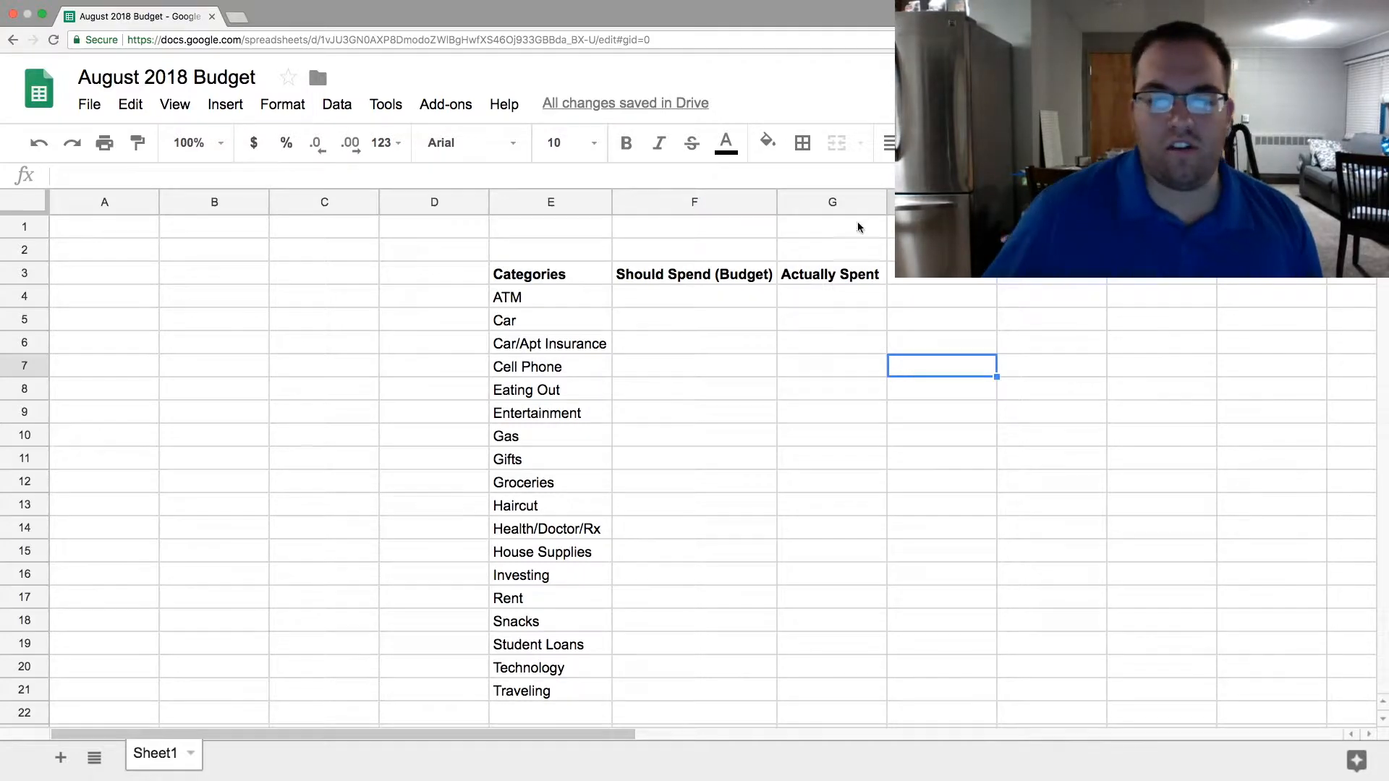
{"action": "mouse_move", "coordinate": [887, 197]}
{"action": "left_mouse_down"}
{"action": "mouse_move", "coordinate": [906, 196]}
{"action": "mouse_move", "coordinate": [883, 206]}
{"action": "left_mouse_up"}
{"action": "left_click", "coordinate": [930, 273]}
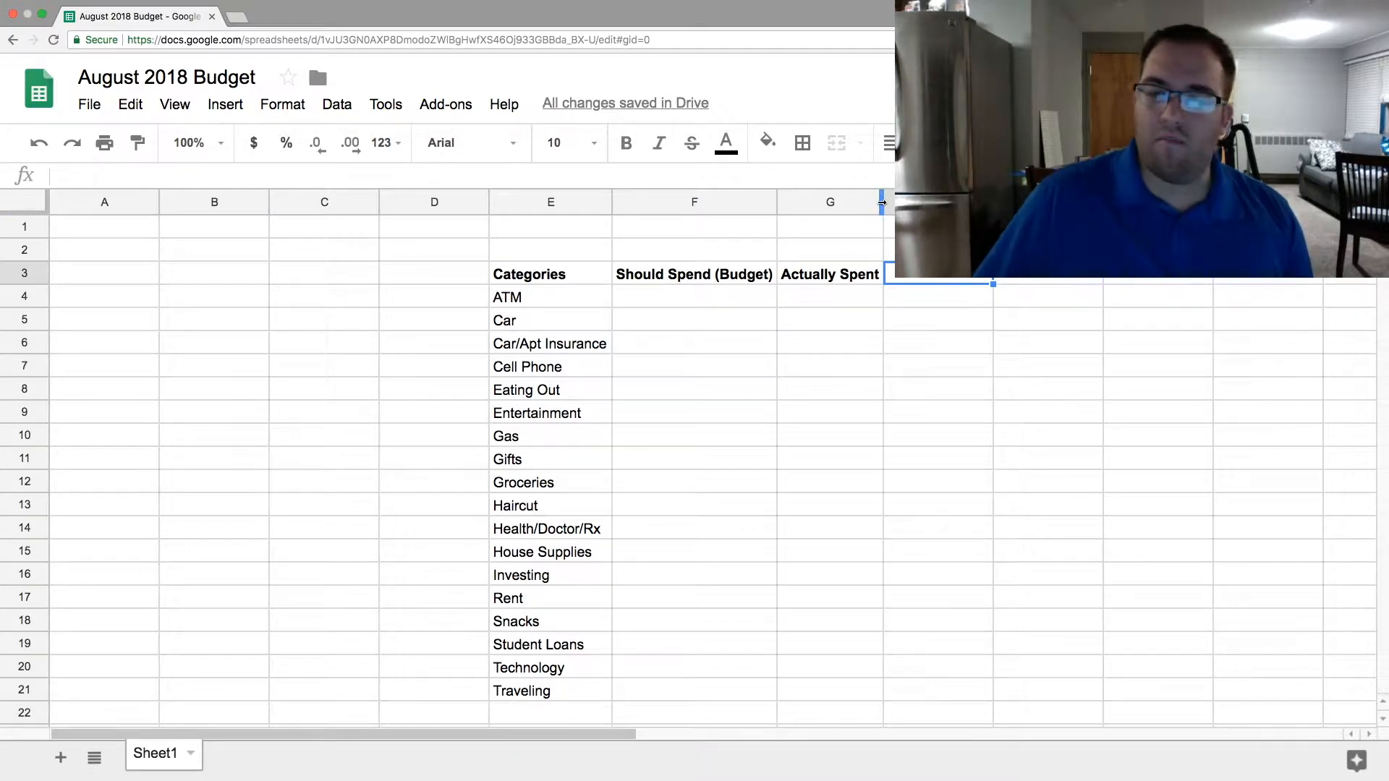
{"action": "left_click", "coordinate": [900, 336]}
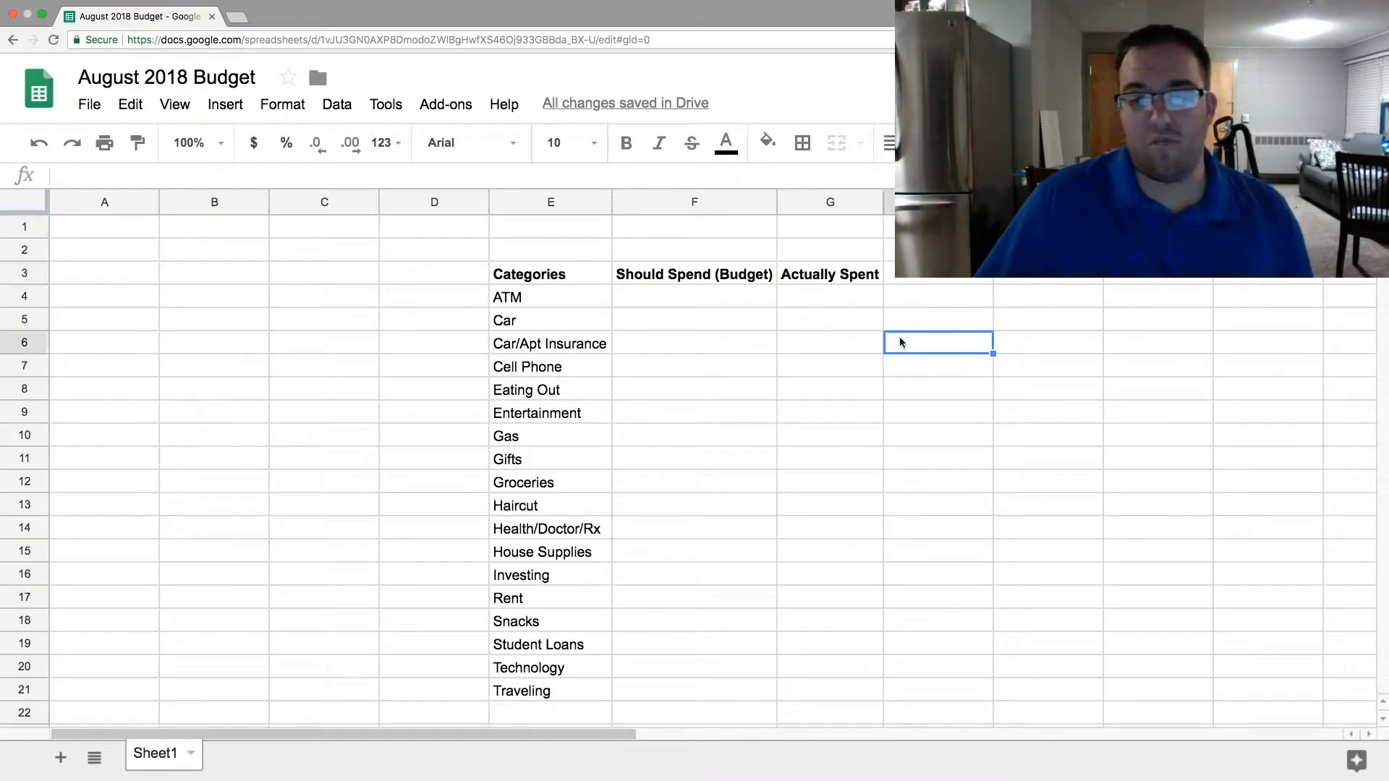
{"action": "left_click_drag", "start_coordinate": [883, 199], "coordinate": [896, 201]}
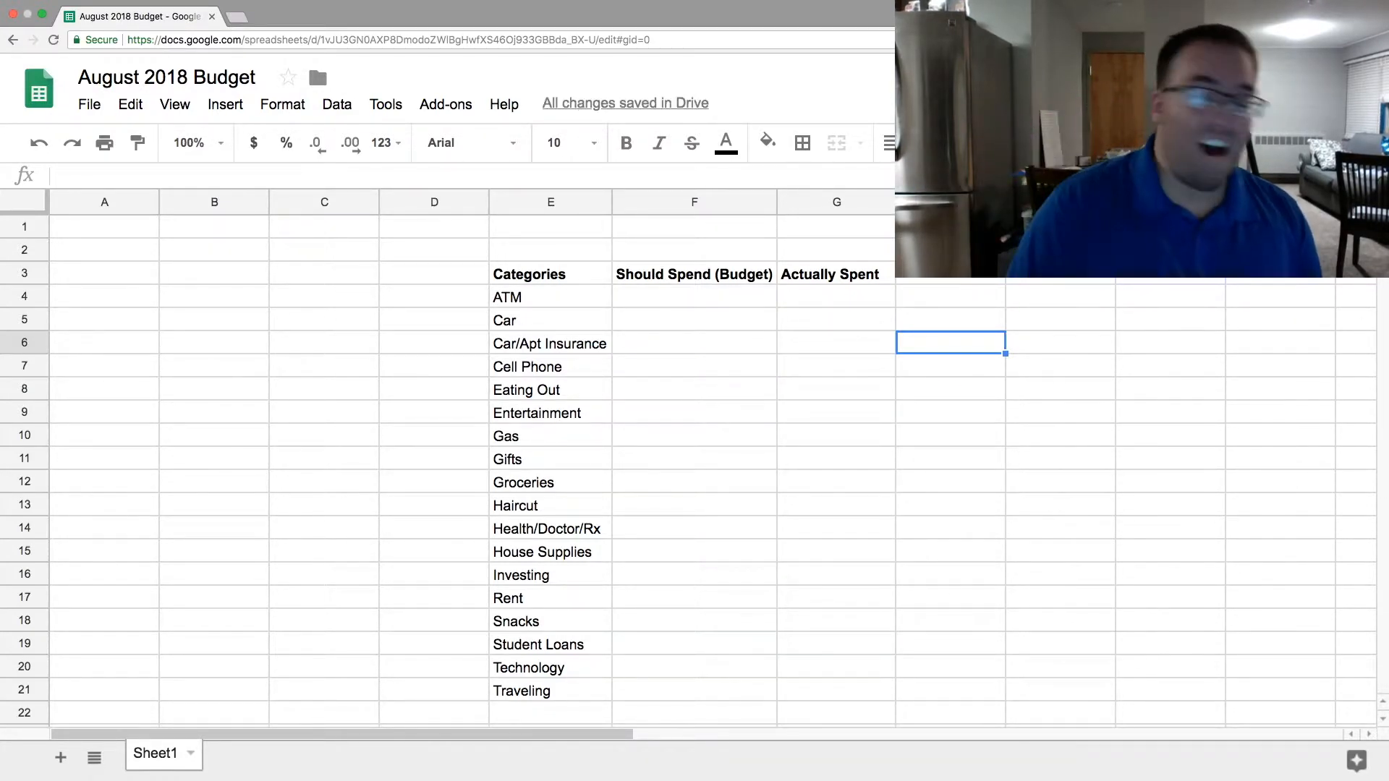
- Enter the header "Remaining" in H3 and make it bold
{"action": "left_click", "coordinate": [930, 281]}
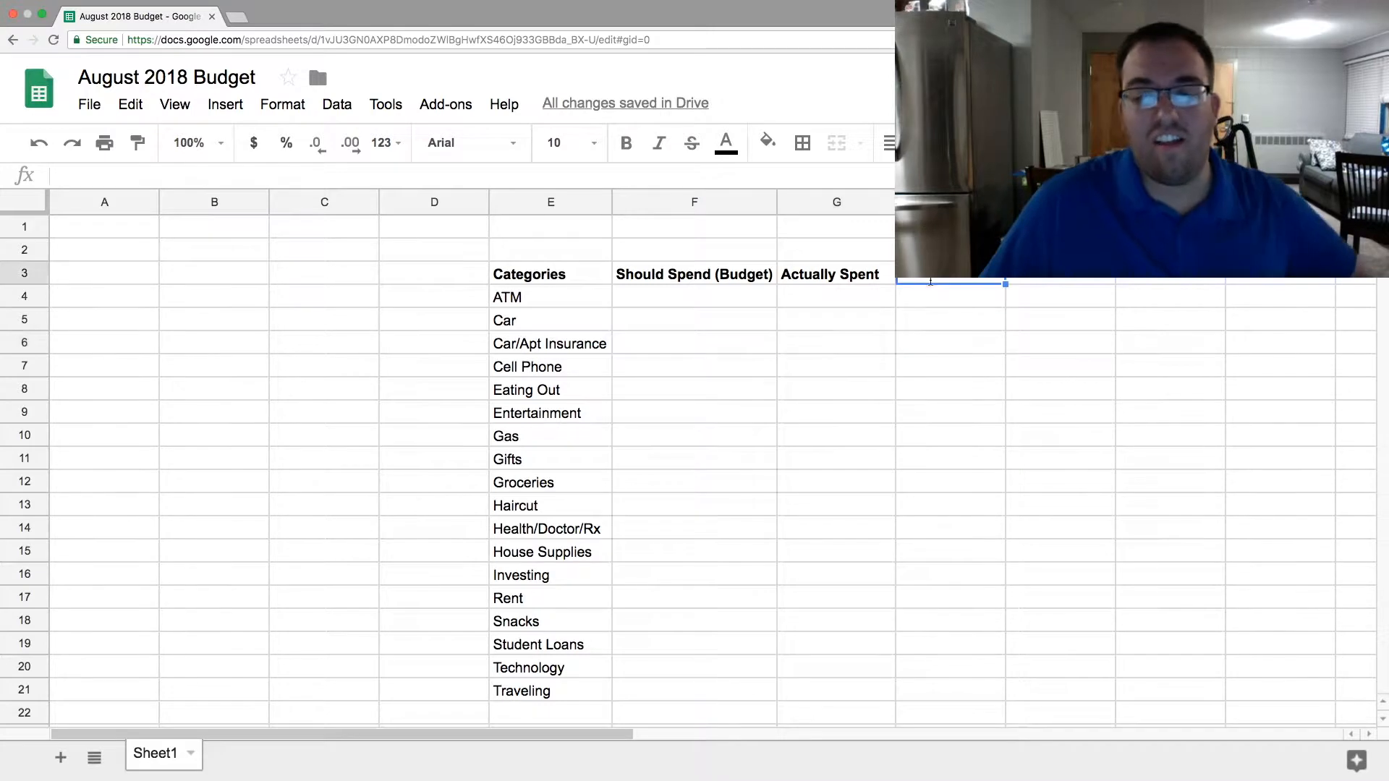
{"action": "type", "text": "Remaining"}
{"action": "key", "text": "Return"}
{"action": "key", "text": "Up"}
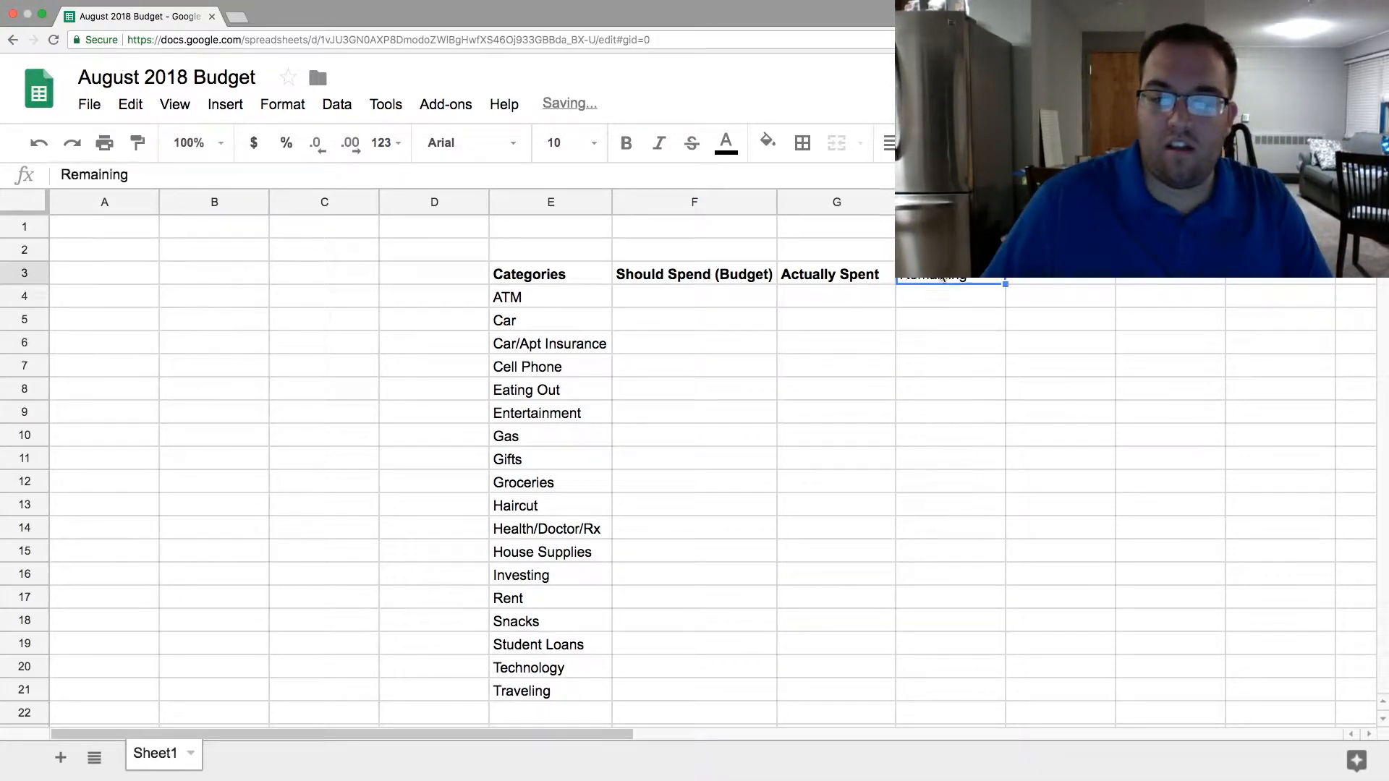
{"action": "left_click", "coordinate": [627, 143]}
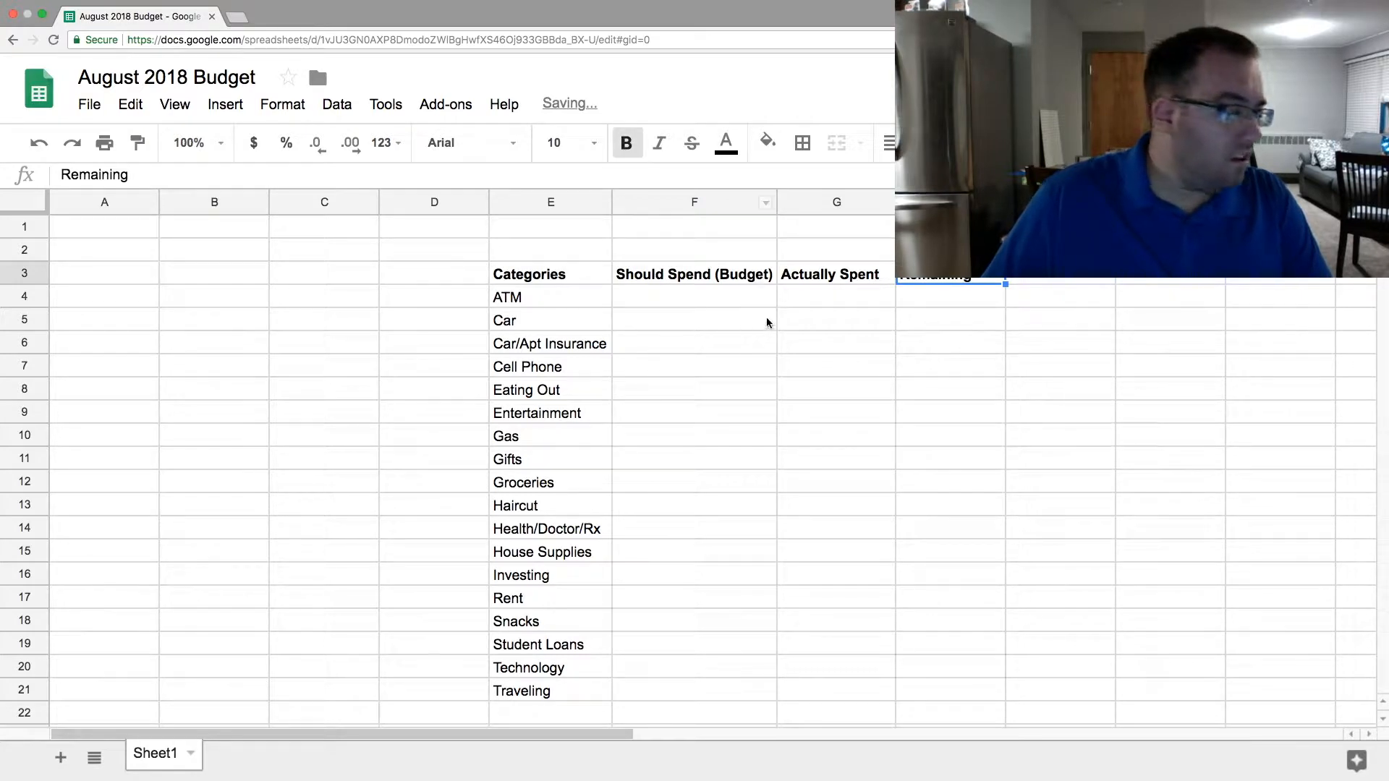
{"action": "left_click", "coordinate": [832, 349]}
{"action": "key", "text": "ctrl+z"}
{"action": "left_click", "coordinate": [800, 525]}
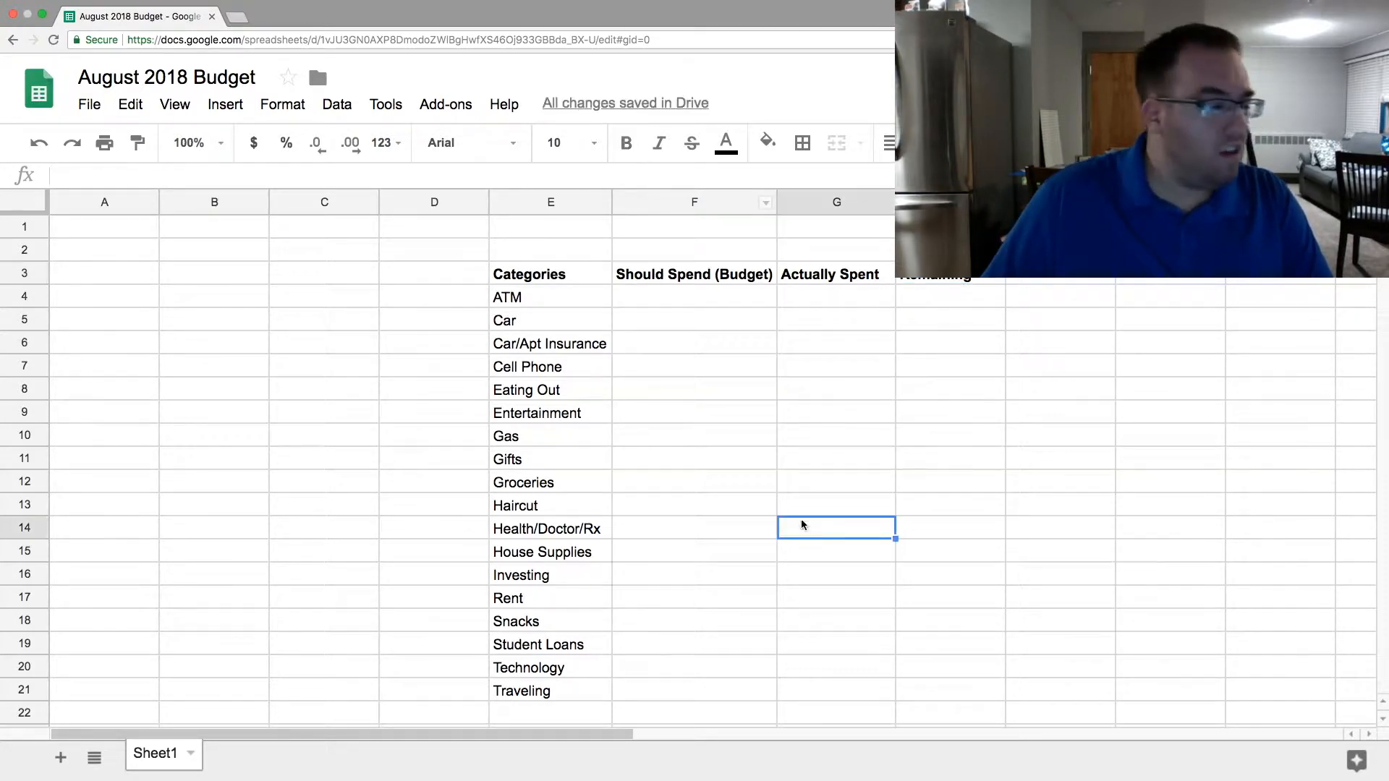
- Center the four column headers in E3:H3 horizontally
{"action": "left_click_drag", "start_coordinate": [522, 275], "coordinate": [926, 281]}
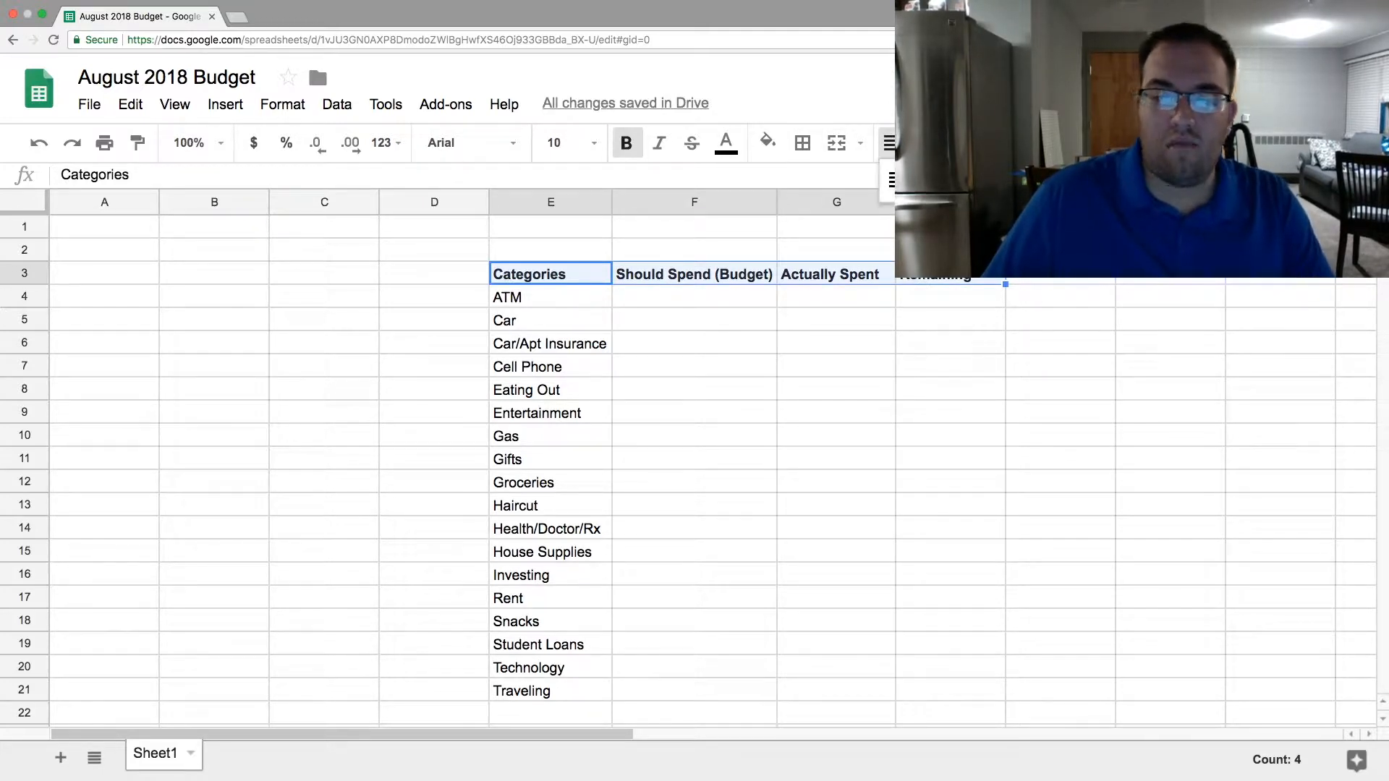
{"action": "left_click", "coordinate": [928, 179]}
{"action": "left_click", "coordinate": [893, 143]}
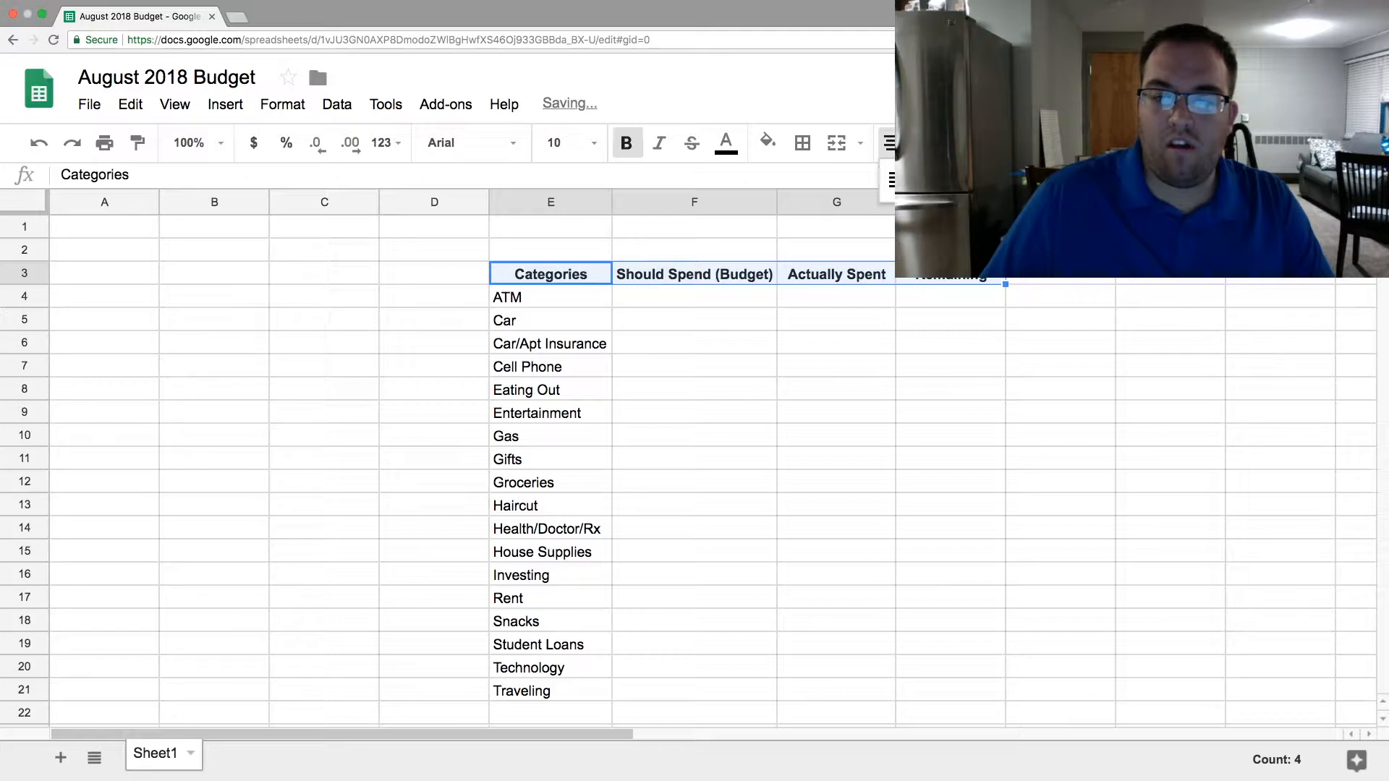
{"action": "left_click", "coordinate": [928, 180]}
{"action": "left_click_drag", "start_coordinate": [695, 457], "coordinate": [696, 437]}
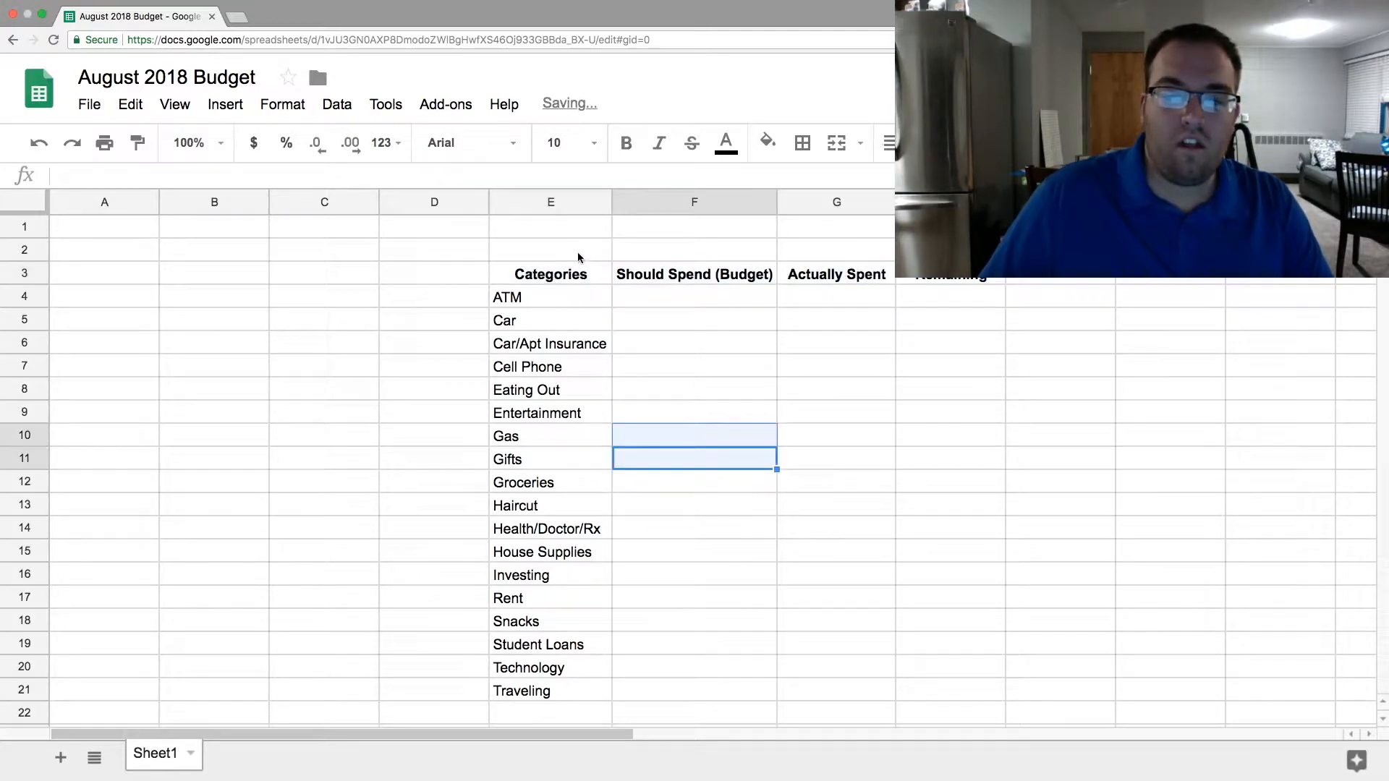
- Merge cells E2:H2 above the column headers into one cell
{"action": "left_click_drag", "start_coordinate": [577, 250], "coordinate": [940, 249]}
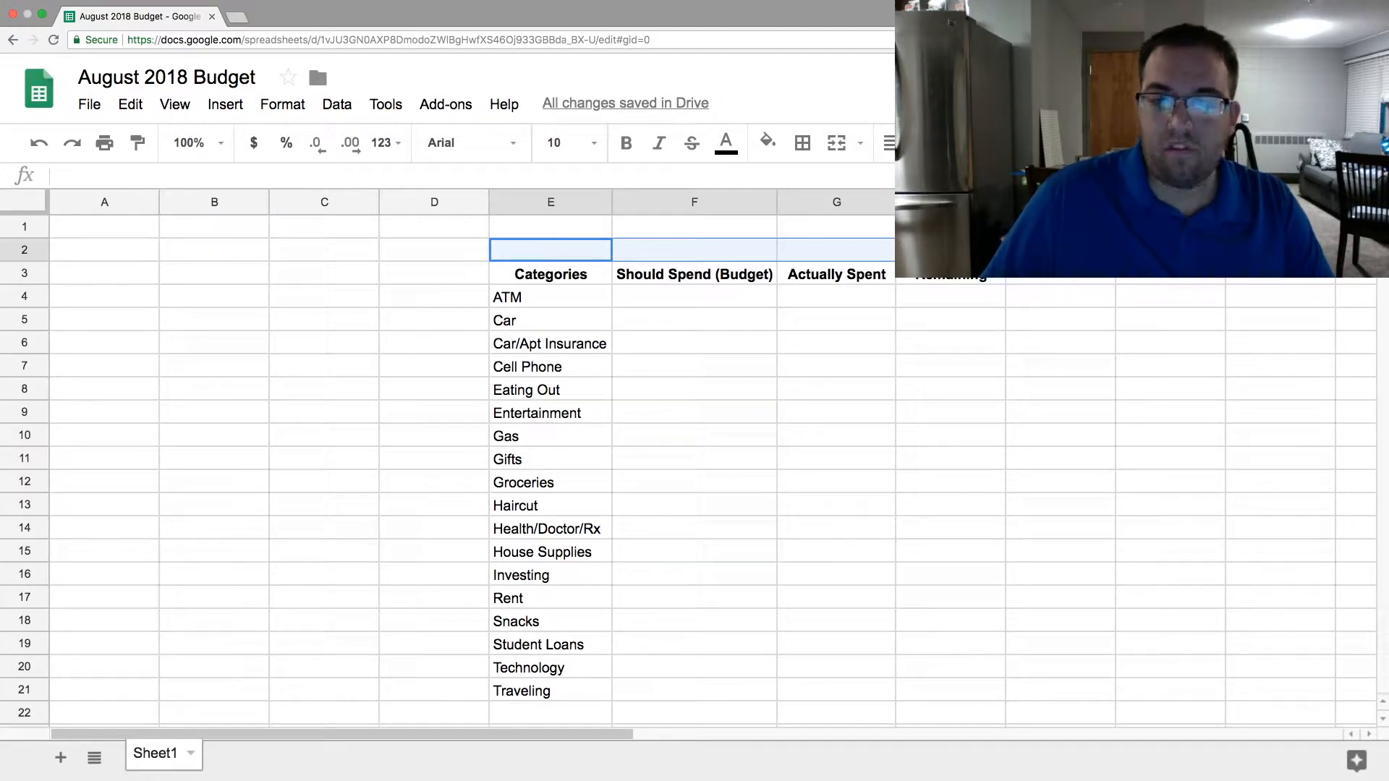
{"action": "left_click", "coordinate": [835, 145]}
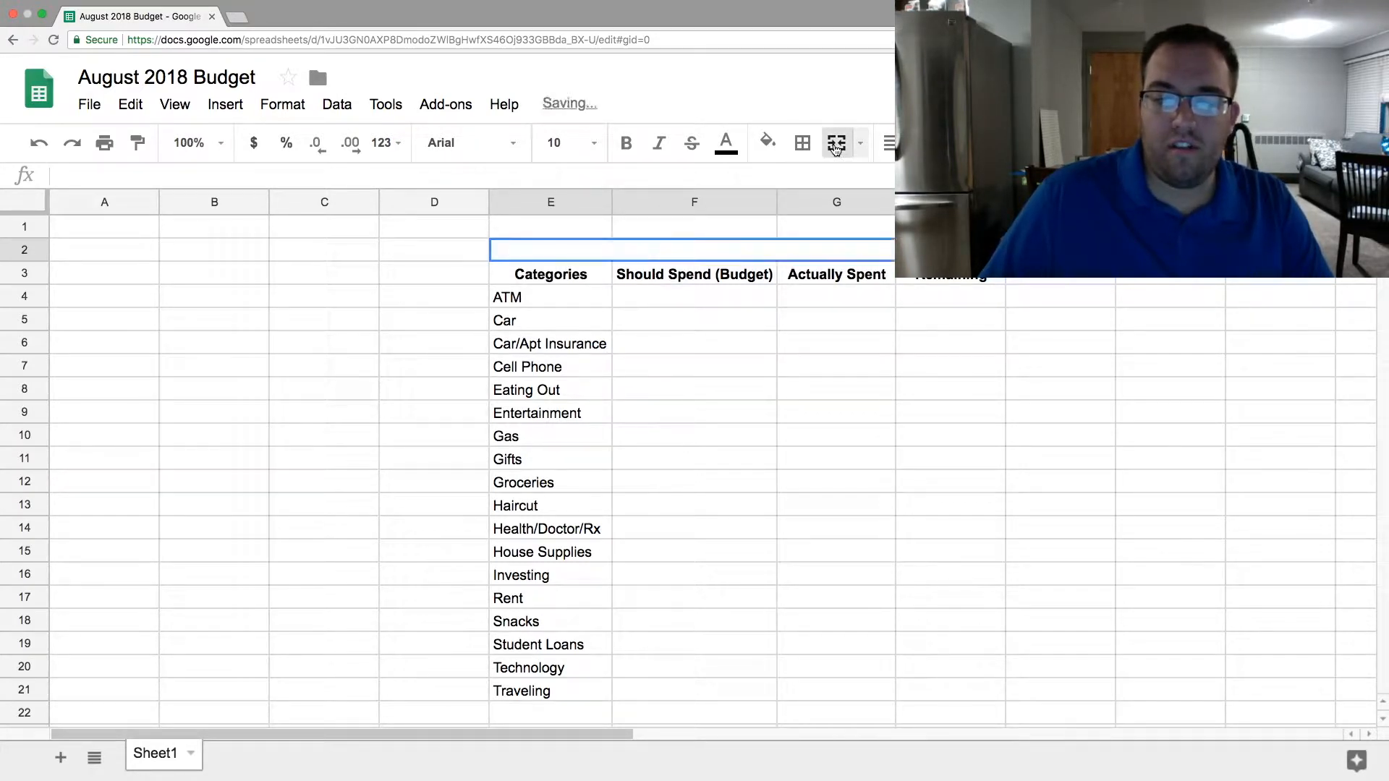
- Enter the title "Money Going Out" in the merged cell E2:H2 and make it bold
{"action": "double_click", "coordinate": [752, 254]}
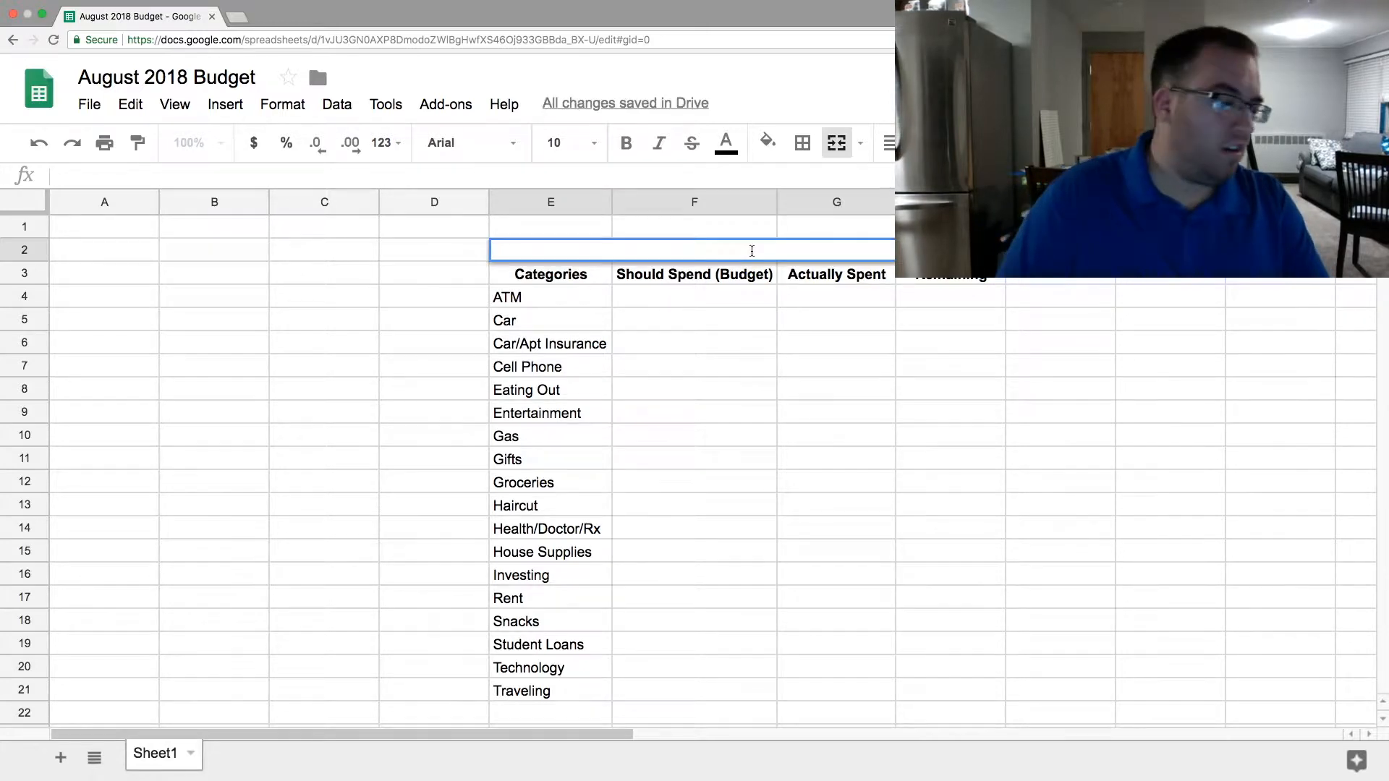
{"action": "type", "text": "Money Going Out"}
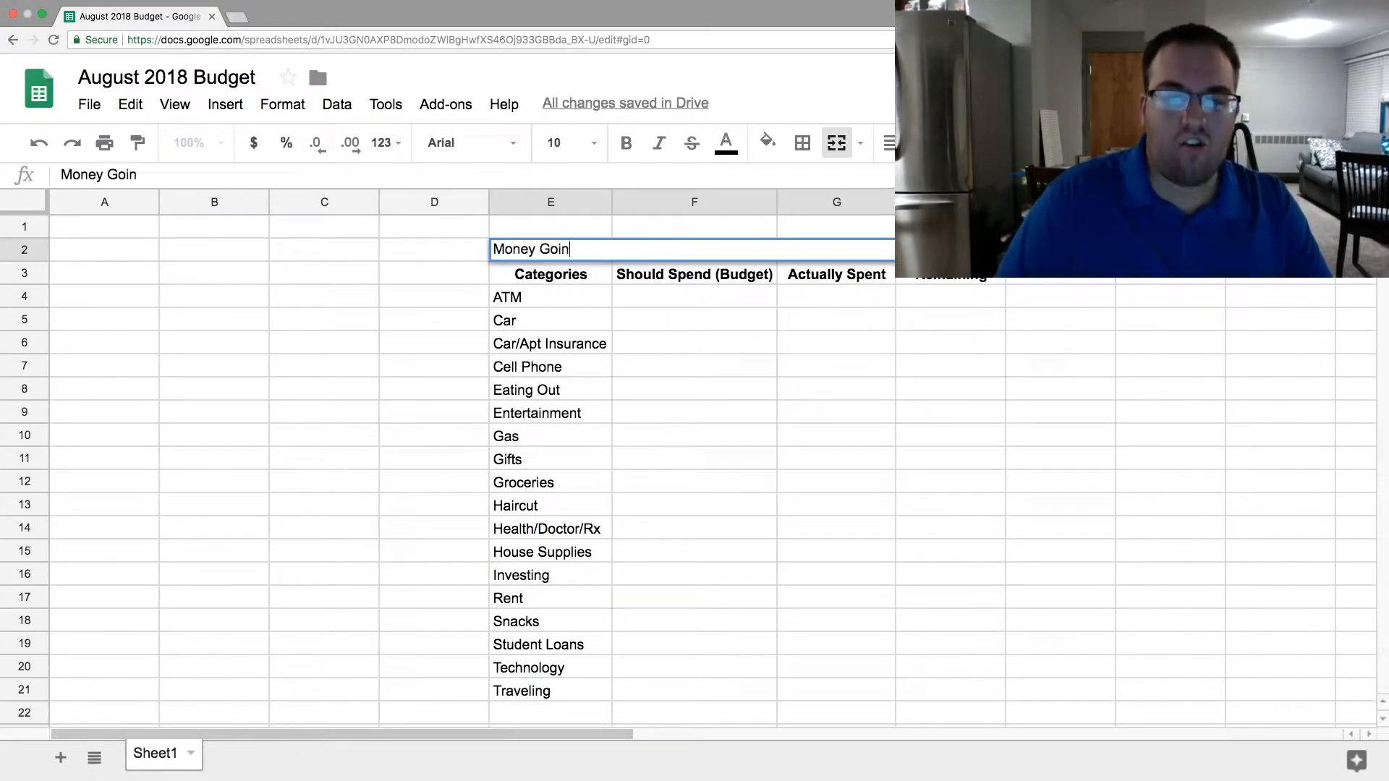
{"action": "key", "text": "Return"}
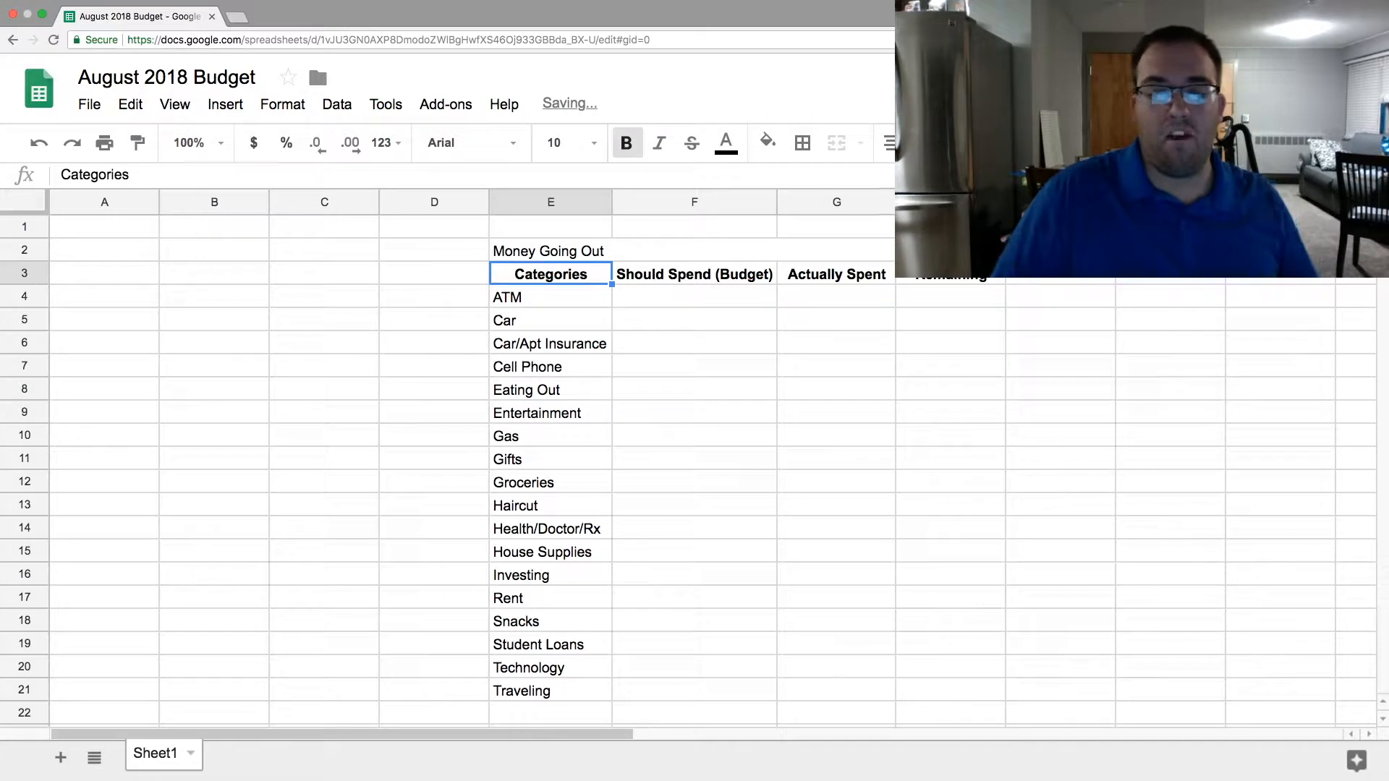
{"action": "left_click", "coordinate": [751, 254]}
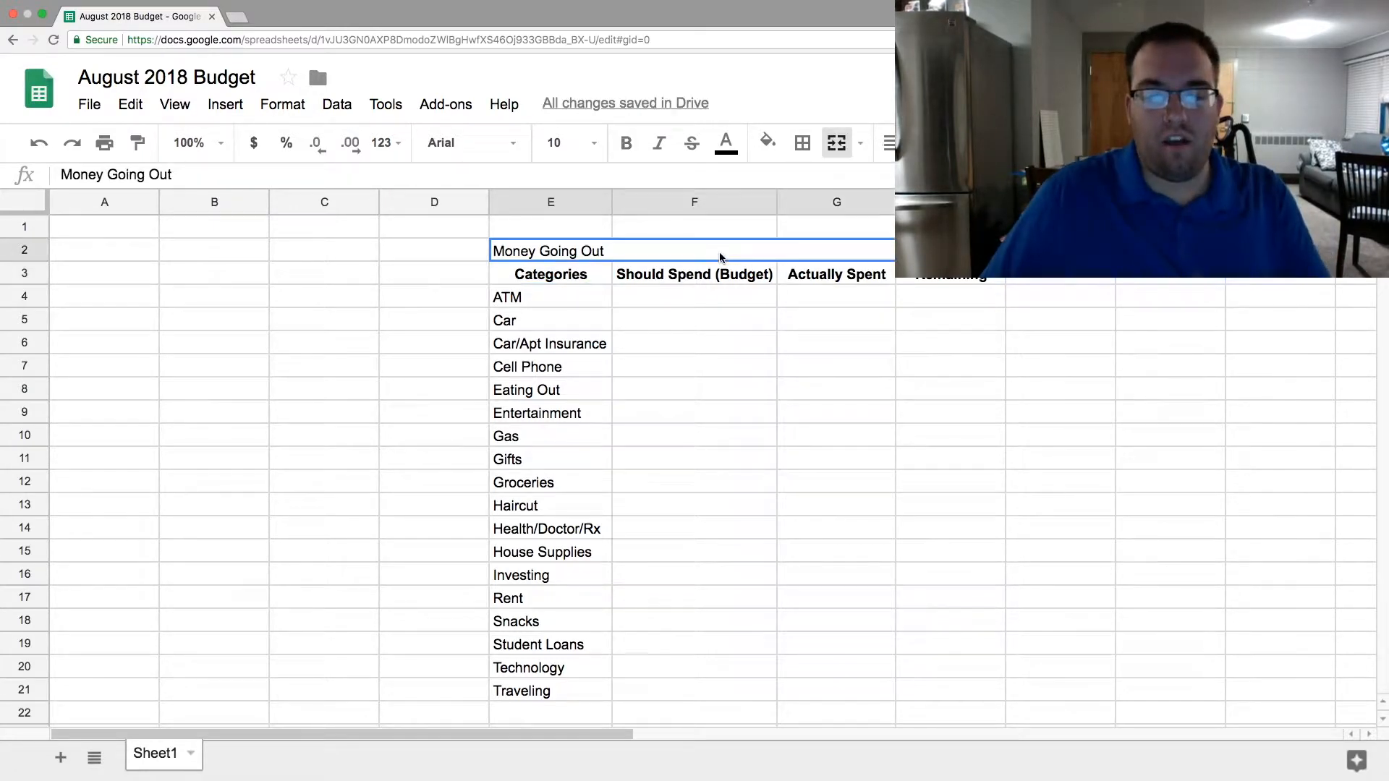
{"action": "left_click", "coordinate": [634, 152]}
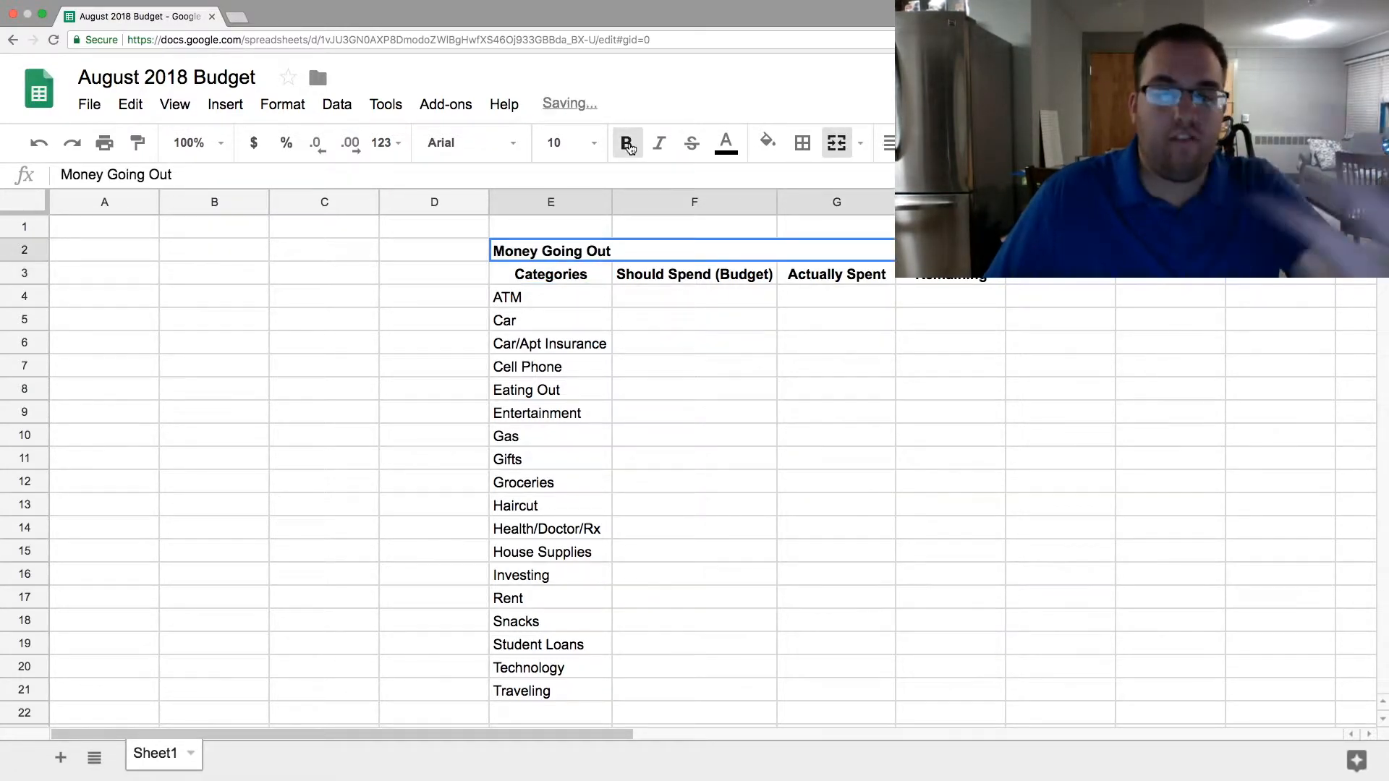
{"action": "left_click", "coordinate": [716, 387]}
- Center the "Money Going Out" title horizontally and add a border around its merged cell
{"action": "left_click", "coordinate": [662, 245]}
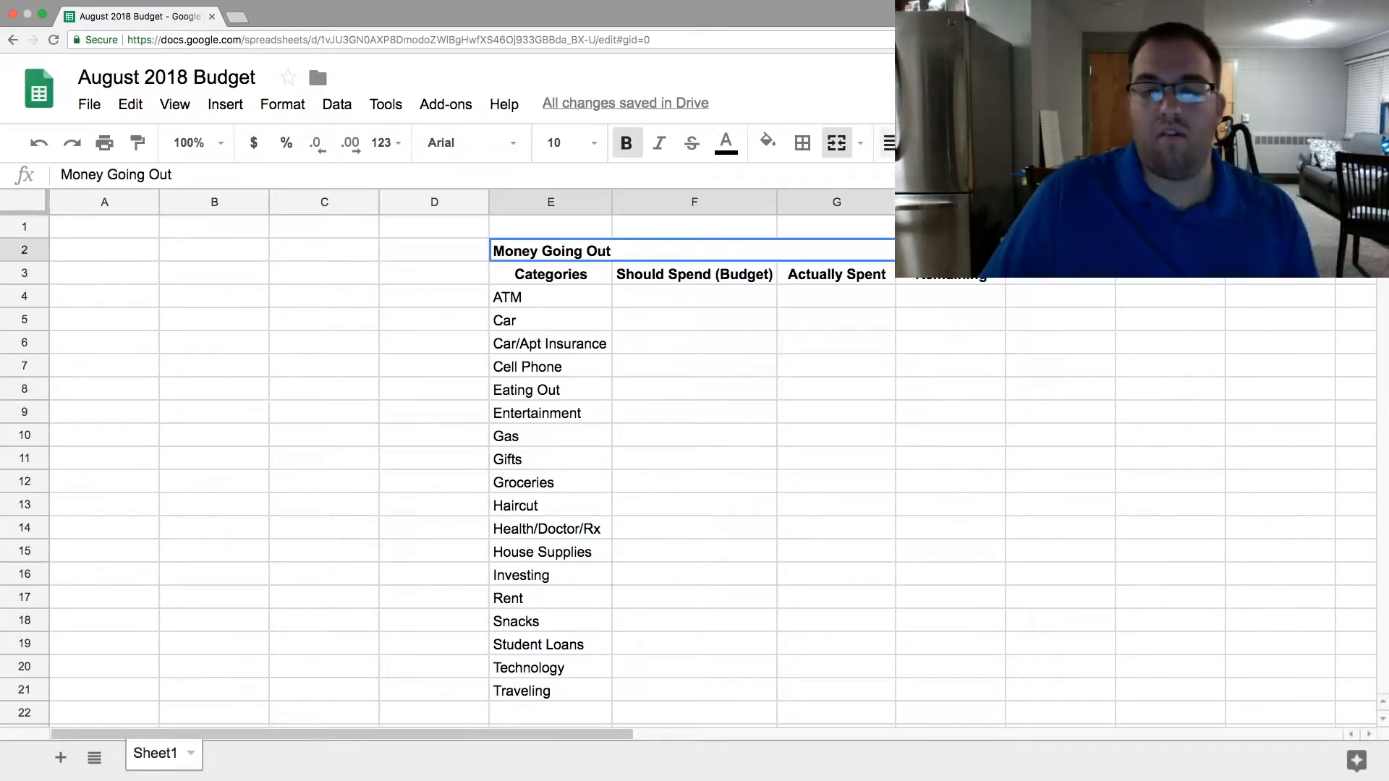
{"action": "left_click", "coordinate": [927, 180]}
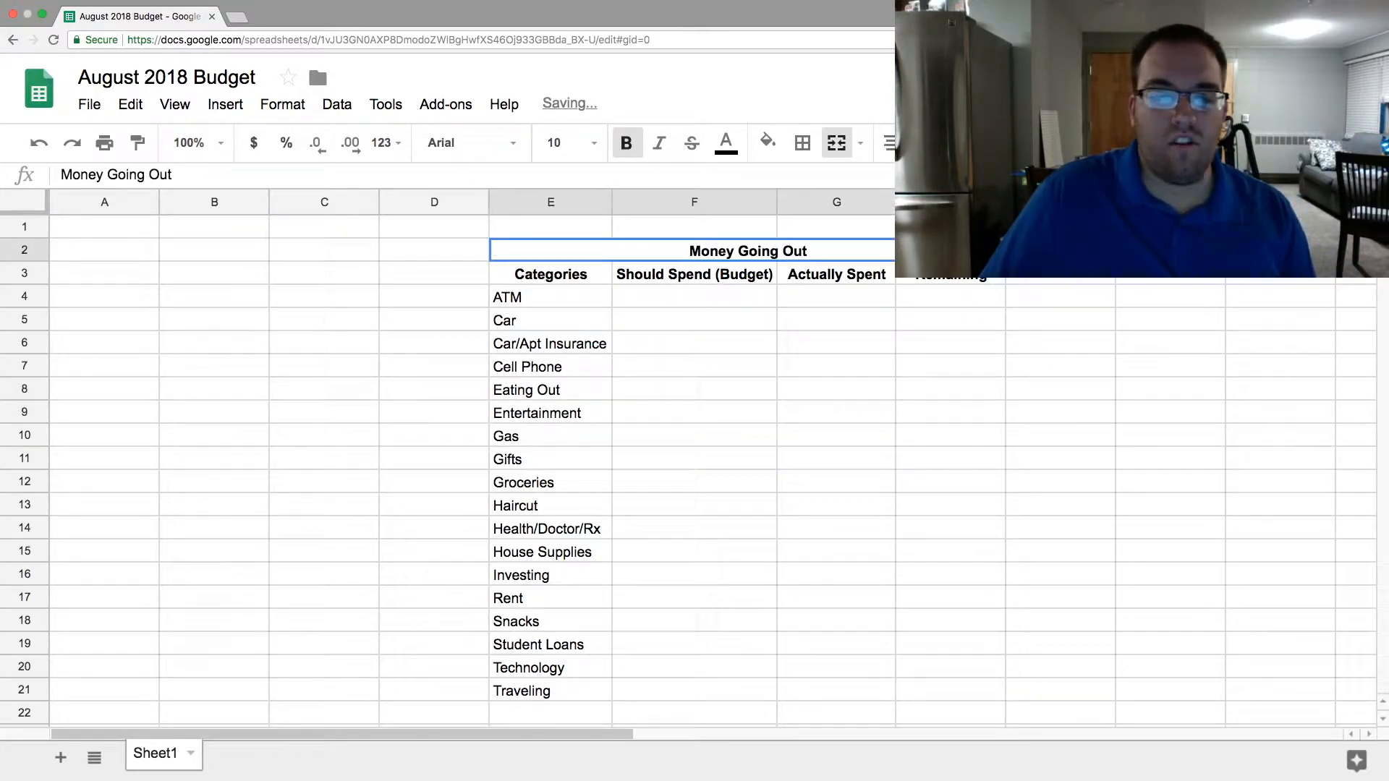
{"action": "left_click", "coordinate": [802, 142]}
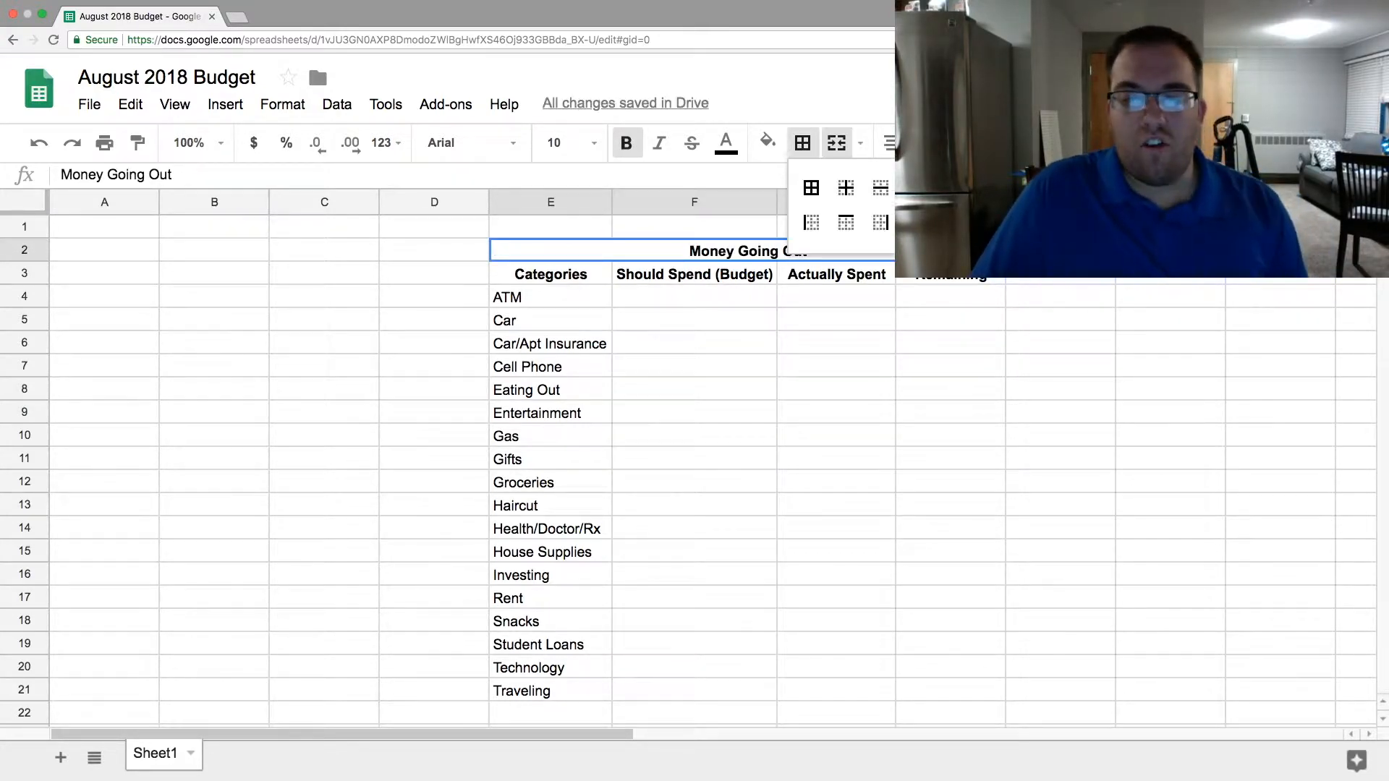
{"action": "left_click", "coordinate": [888, 397]}
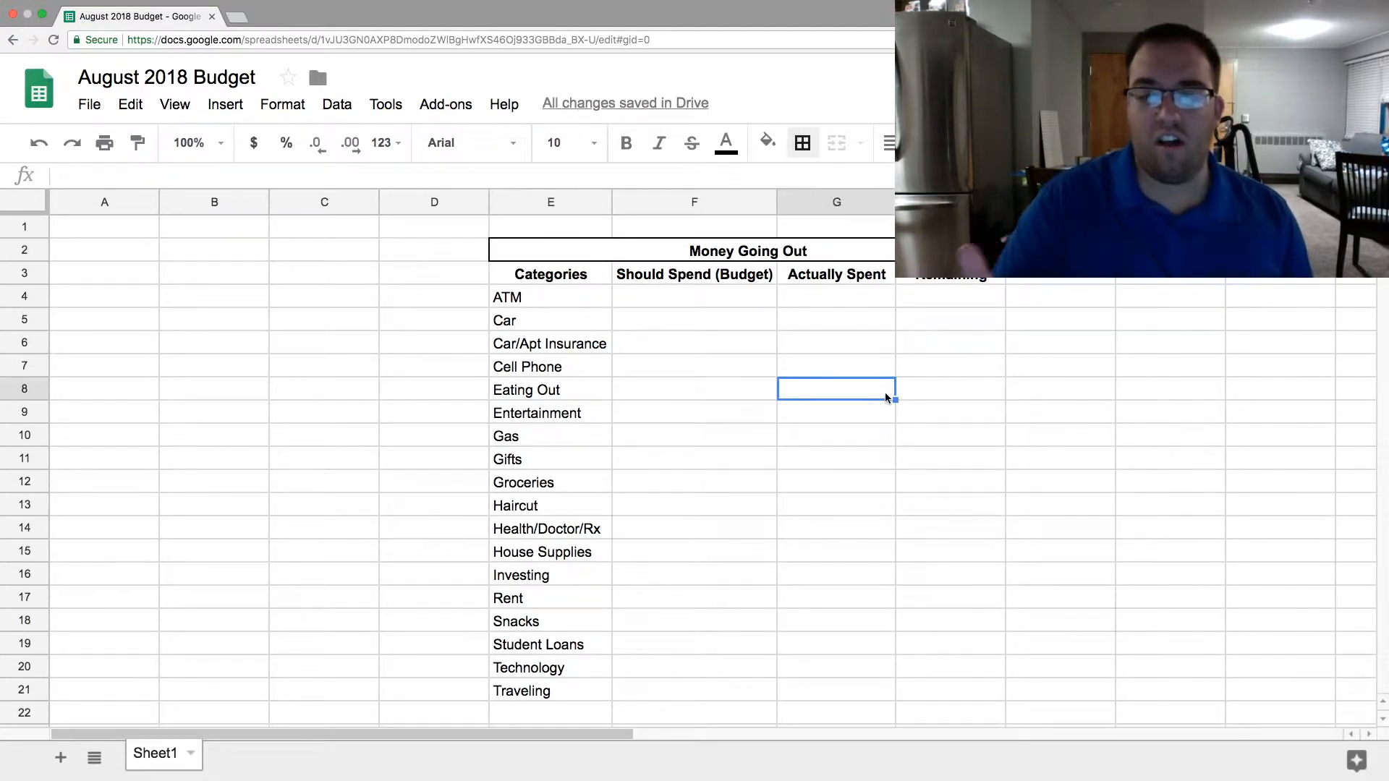
{"action": "left_click", "coordinate": [811, 350]}
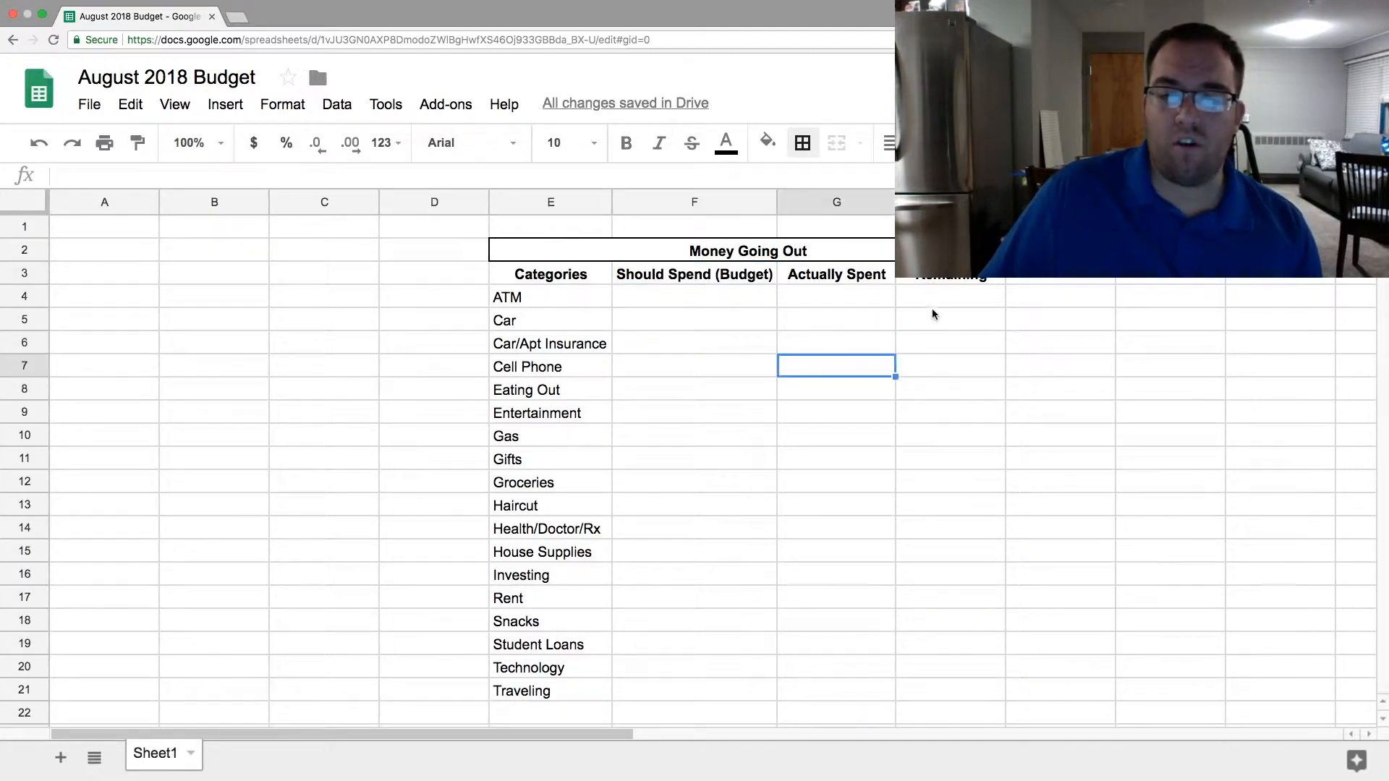
{"action": "left_click", "coordinate": [940, 325]}
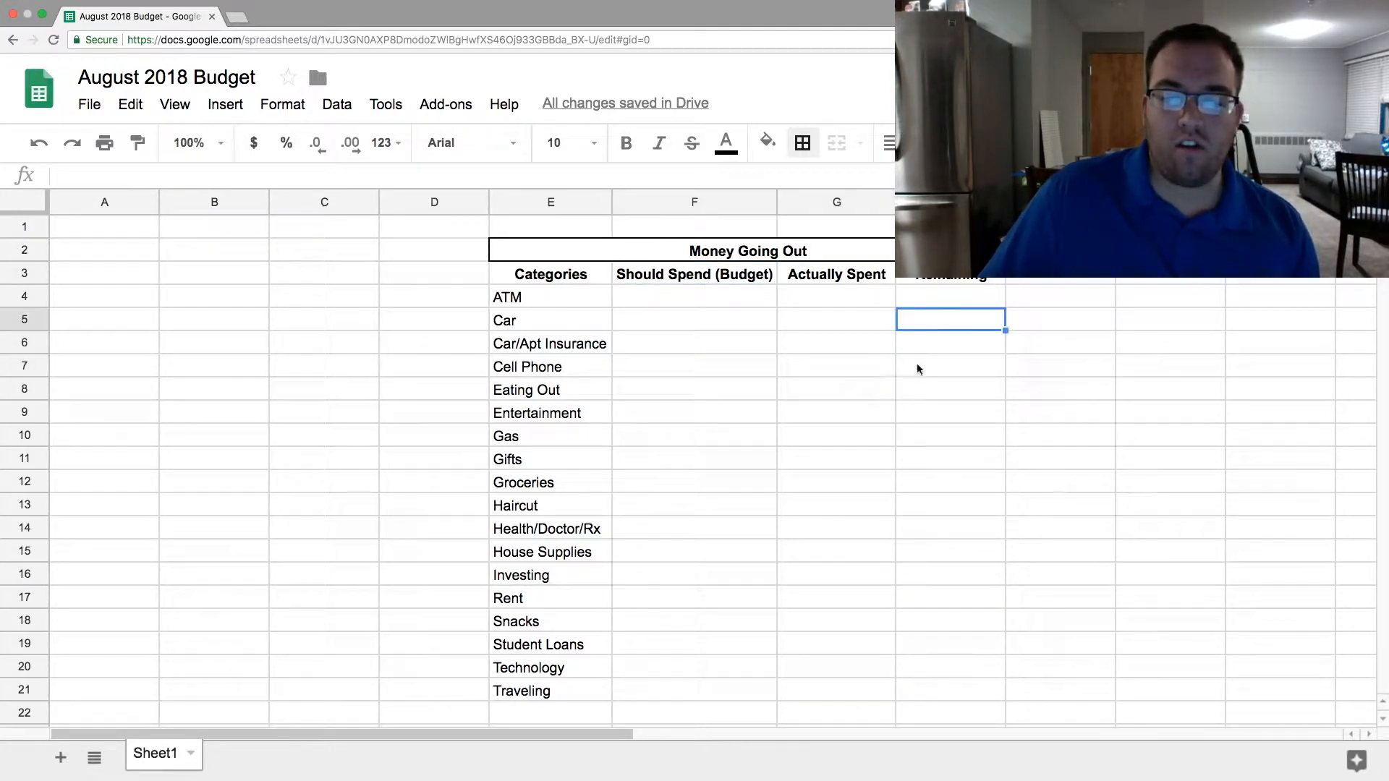
{"action": "left_click", "coordinate": [890, 388]}
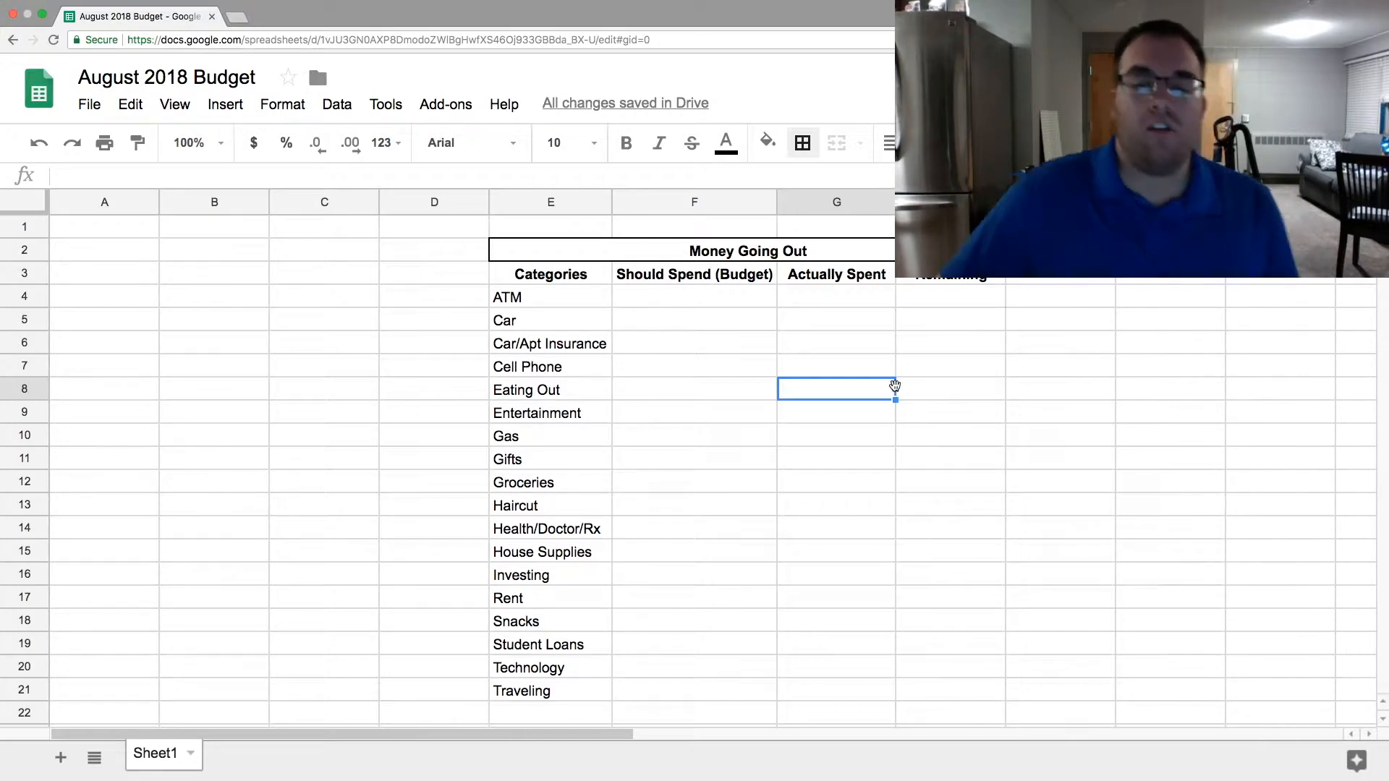
{"action": "left_click", "coordinate": [943, 347]}
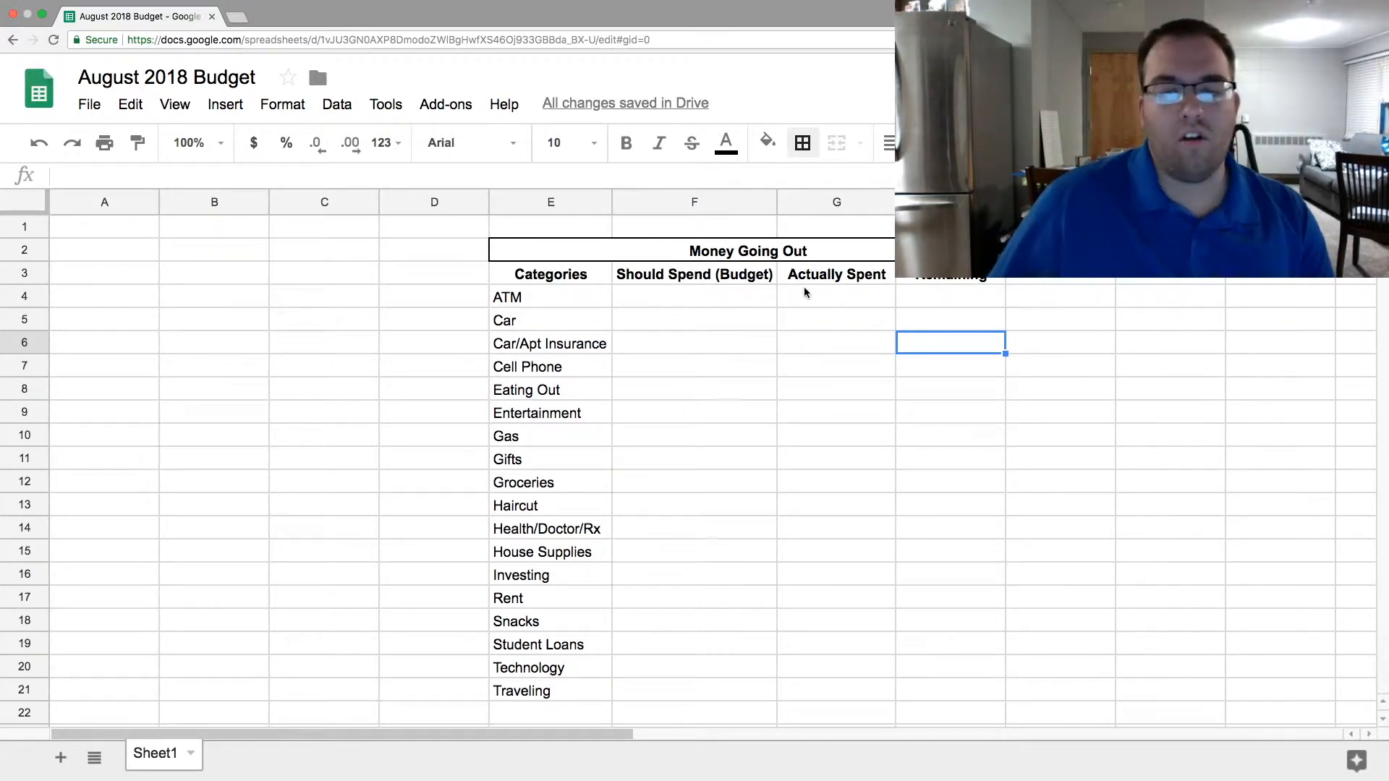
{"action": "left_click", "coordinate": [741, 277]}
{"action": "left_click", "coordinate": [765, 367]}
{"action": "left_click", "coordinate": [730, 273]}
- Fill the Should Spend (Budget) cells F4:F21 with yellow
{"action": "left_click_drag", "start_coordinate": [703, 305], "coordinate": [683, 682]}
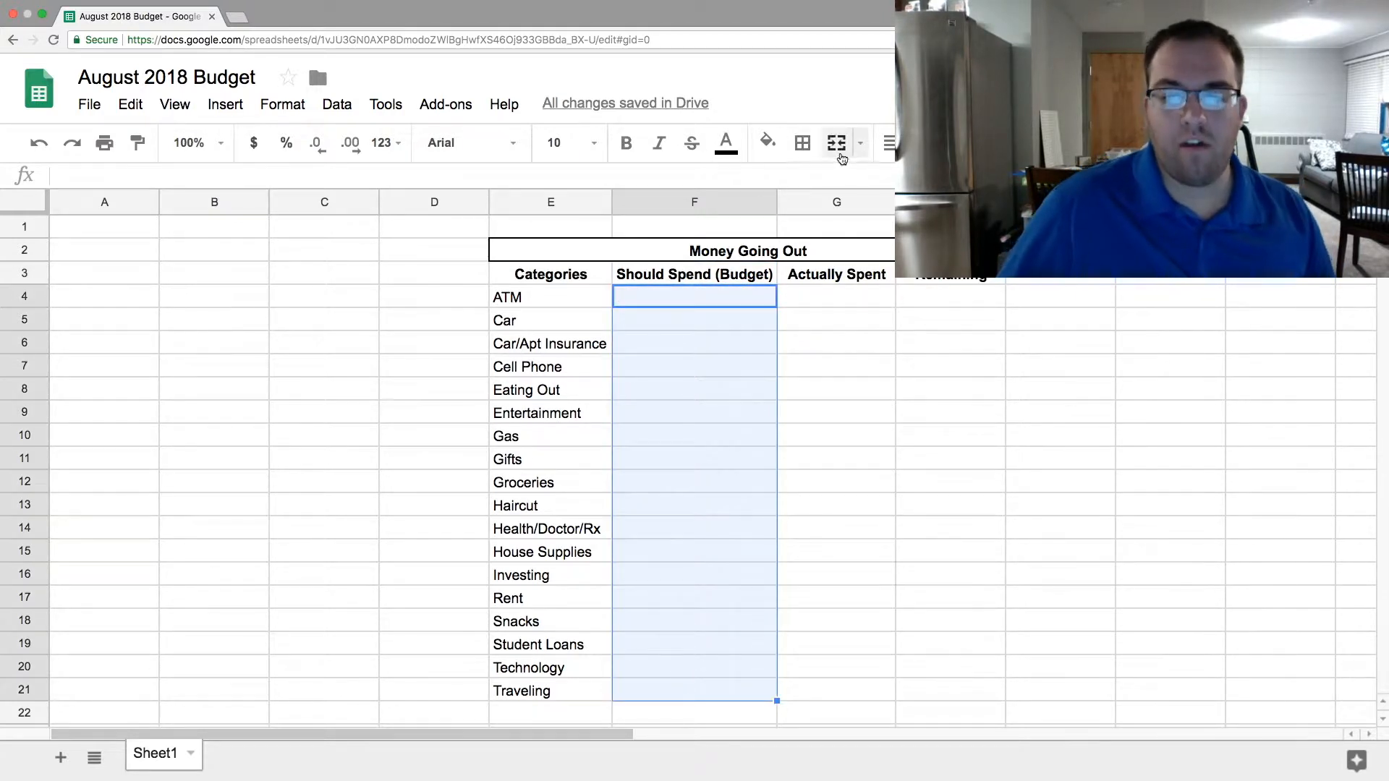
{"action": "left_click", "coordinate": [767, 143]}
{"action": "left_click", "coordinate": [832, 232]}
{"action": "left_click", "coordinate": [868, 393]}
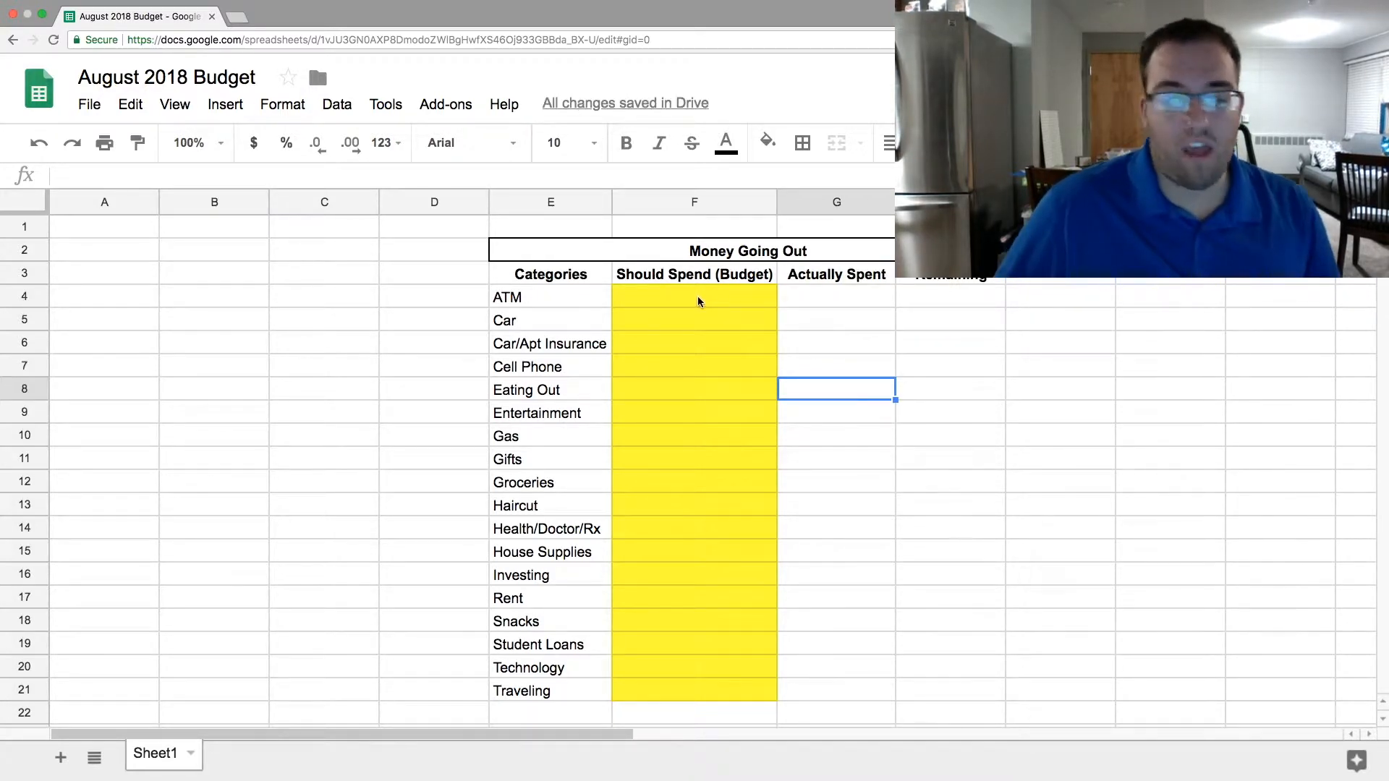
- Reset the fill color of the Should Spend (Budget) cells F4:F21
{"action": "left_click_drag", "start_coordinate": [688, 297], "coordinate": [700, 690]}
{"action": "left_click", "coordinate": [822, 471]}
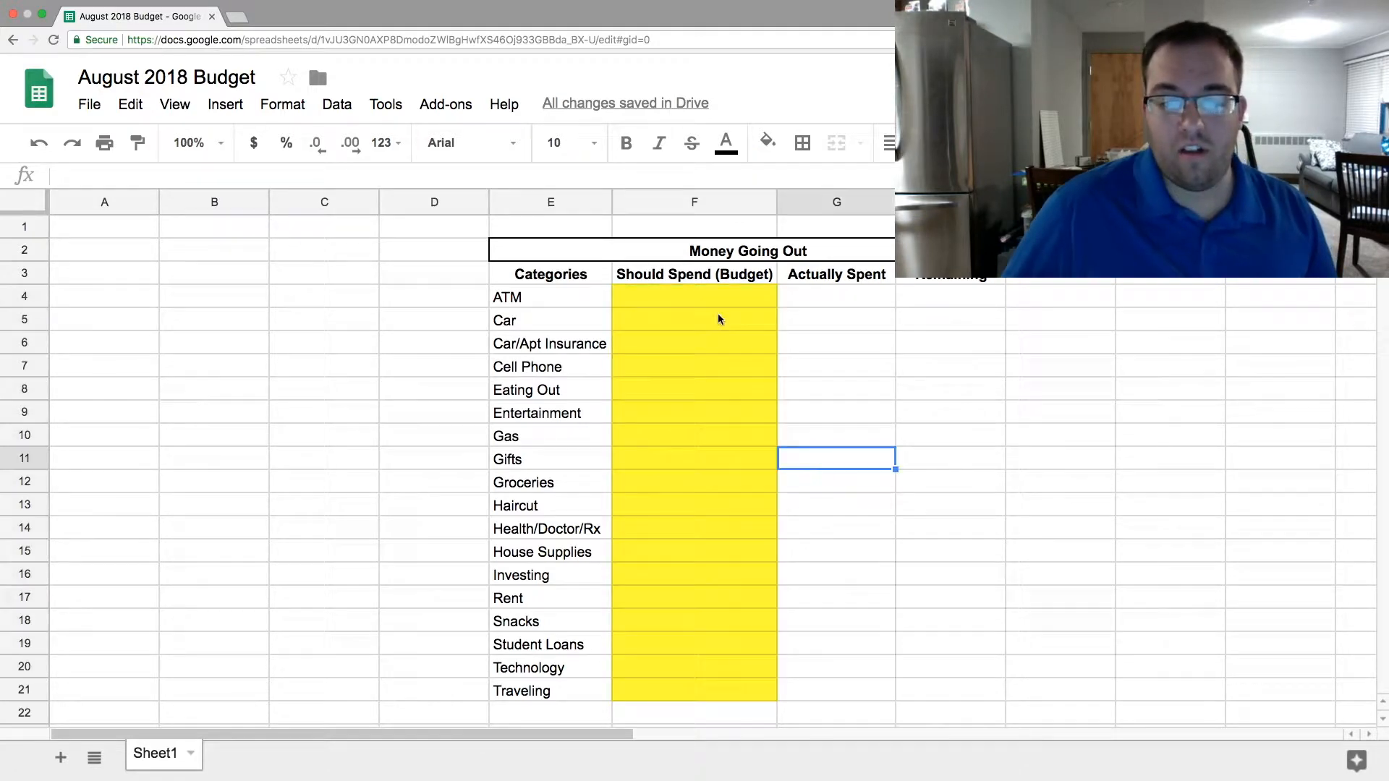
{"action": "left_click_drag", "start_coordinate": [700, 295], "coordinate": [700, 693]}
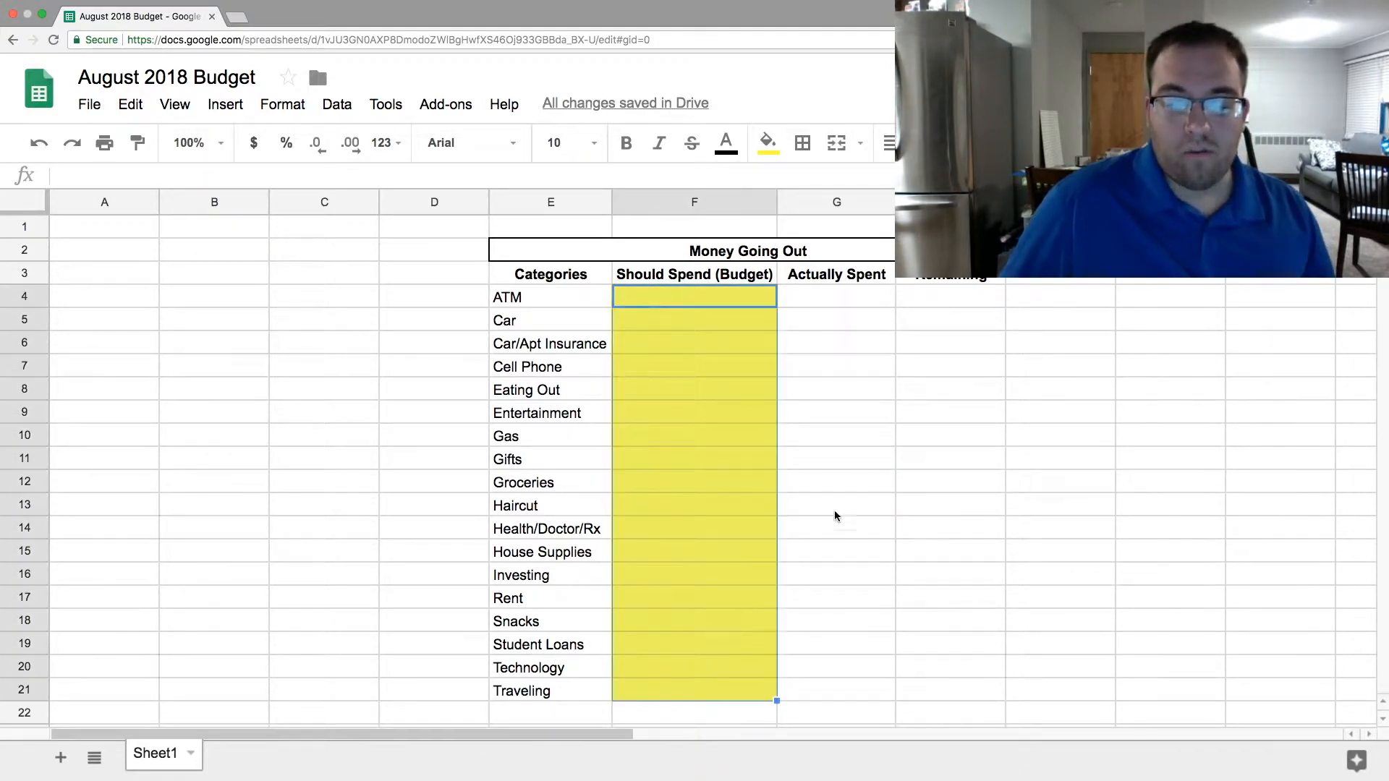
{"action": "left_click", "coordinate": [798, 458]}
{"action": "left_click_drag", "start_coordinate": [698, 297], "coordinate": [689, 683]}
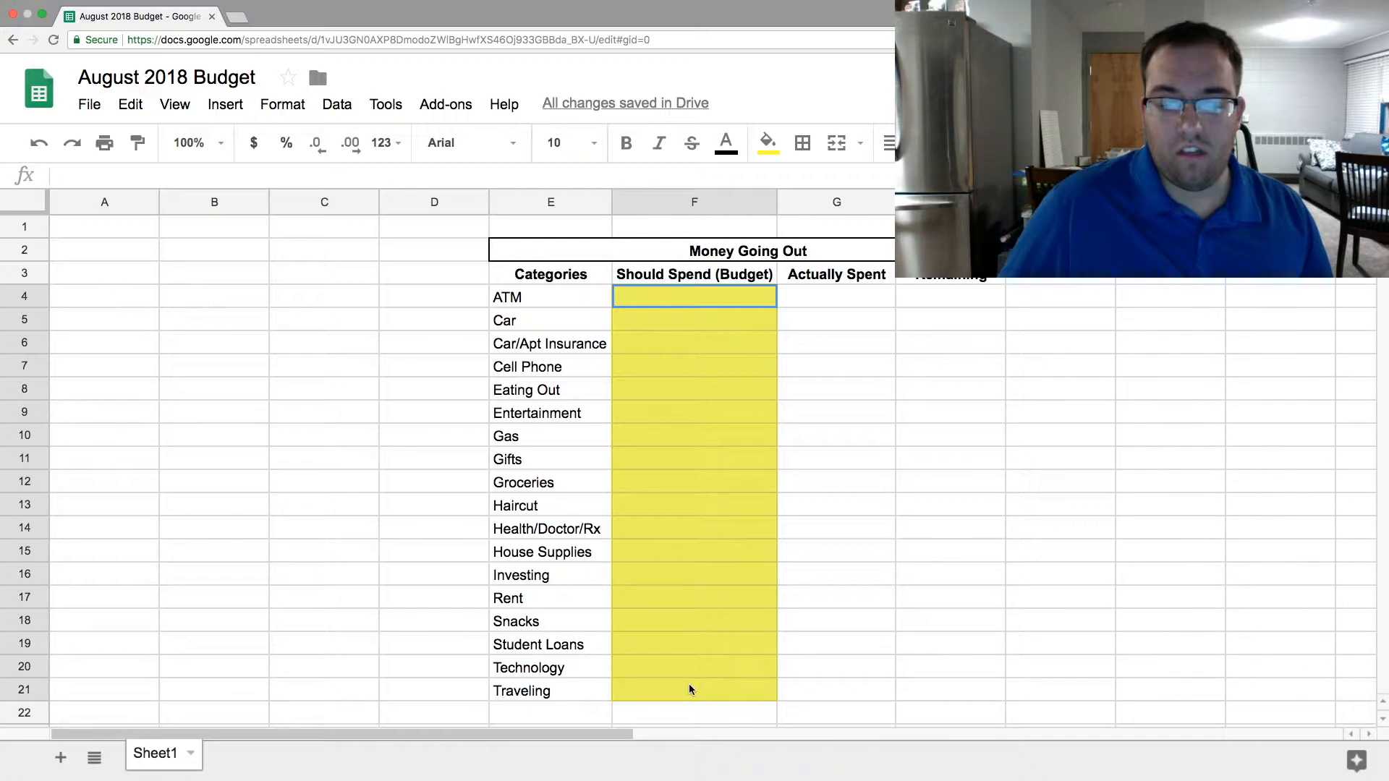
{"action": "left_click", "coordinate": [855, 397]}
{"action": "left_click_drag", "start_coordinate": [688, 296], "coordinate": [683, 688]}
{"action": "left_click", "coordinate": [768, 142]}
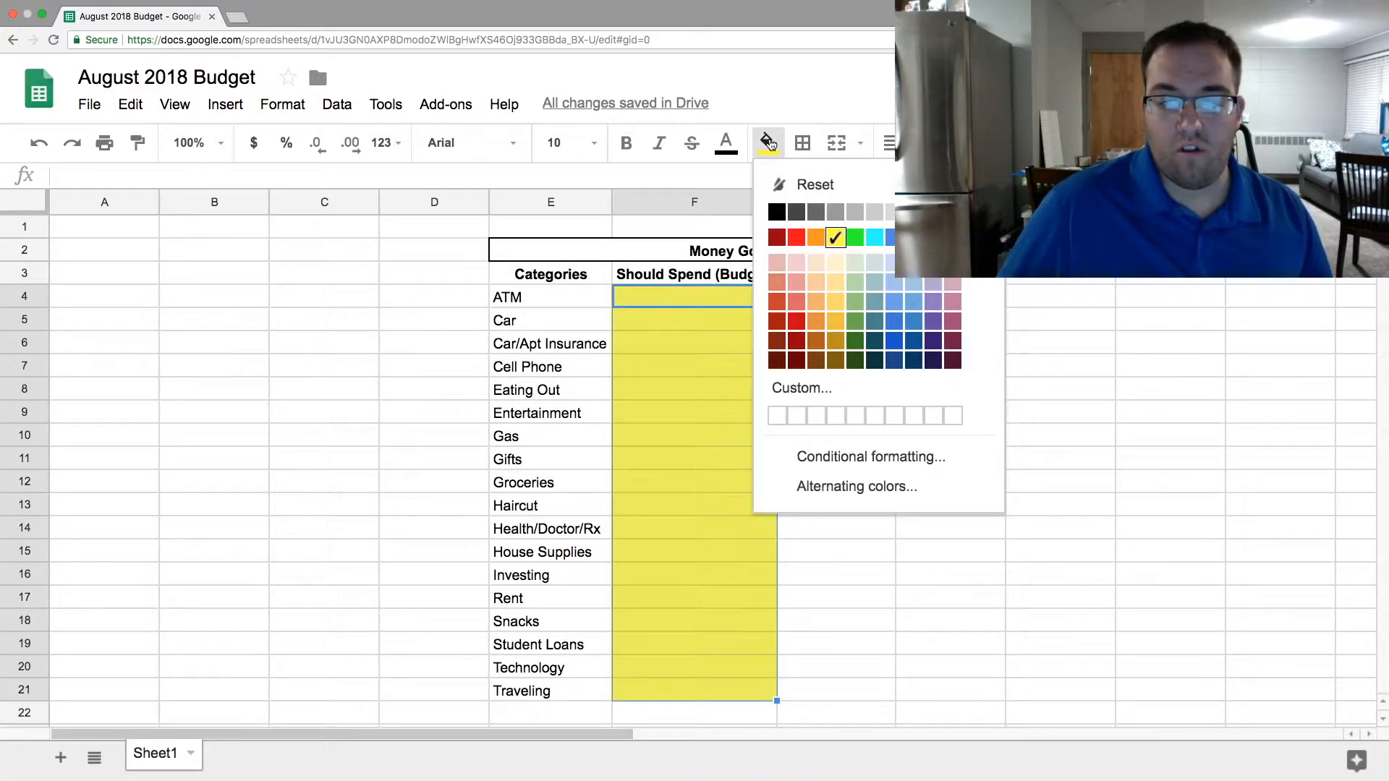
{"action": "left_click", "coordinate": [820, 176]}
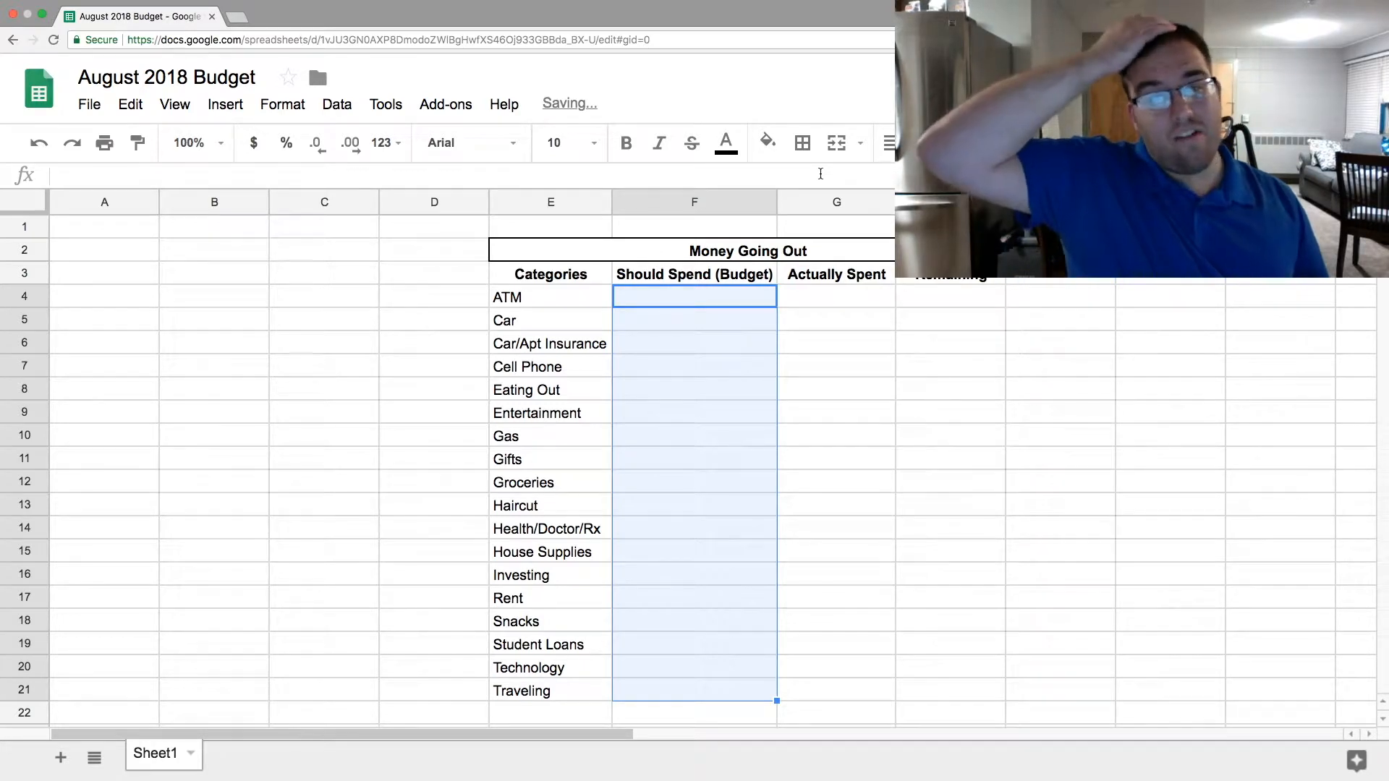
{"action": "left_click", "coordinate": [839, 364]}
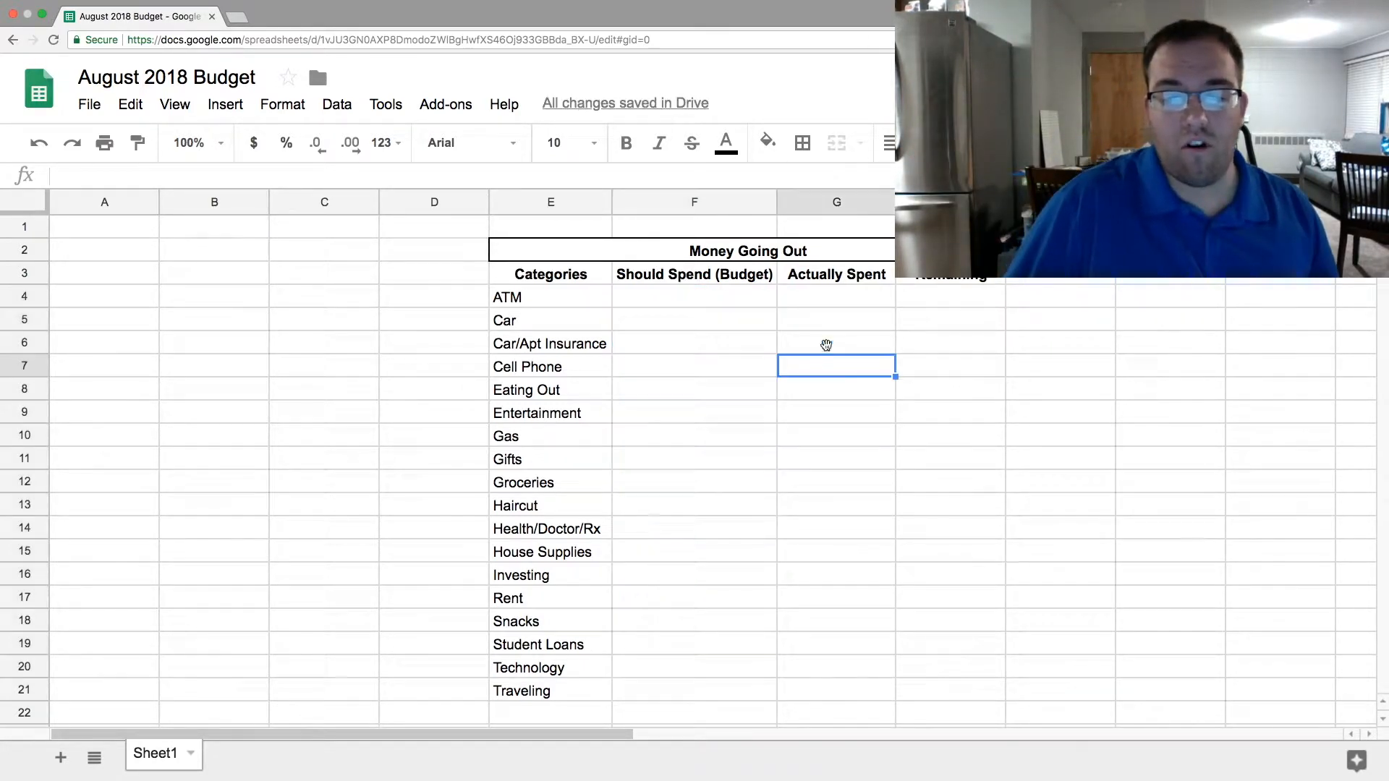
{"action": "left_click", "coordinate": [733, 298]}
{"action": "left_click", "coordinate": [750, 345]}
{"action": "left_click", "coordinate": [717, 302]}
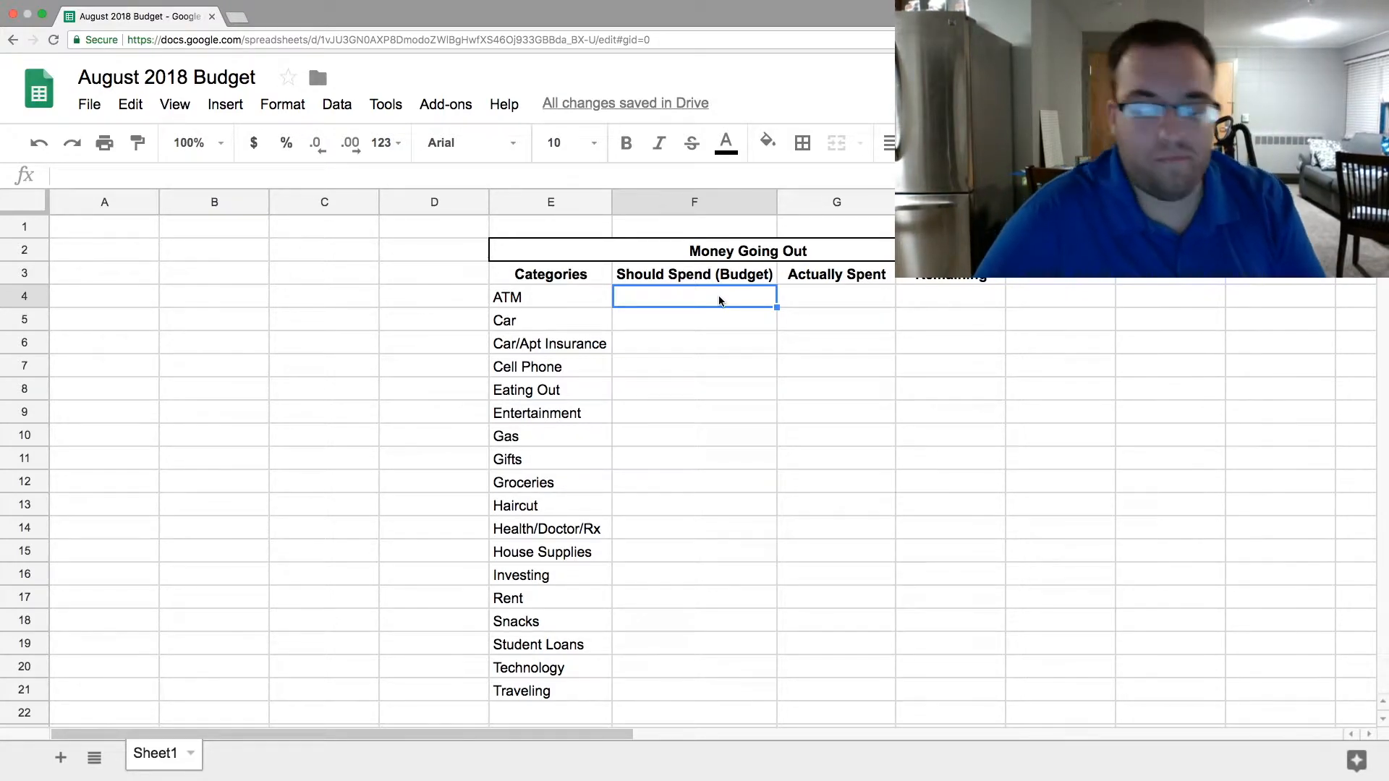
{"action": "left_click", "coordinate": [728, 404]}
{"action": "key", "text": "Tab"}
- Format the Should Spend (Budget) cells F4:F21 as currency
{"action": "left_click", "coordinate": [684, 302]}
{"action": "left_click_drag", "start_coordinate": [685, 342], "coordinate": [633, 687]}
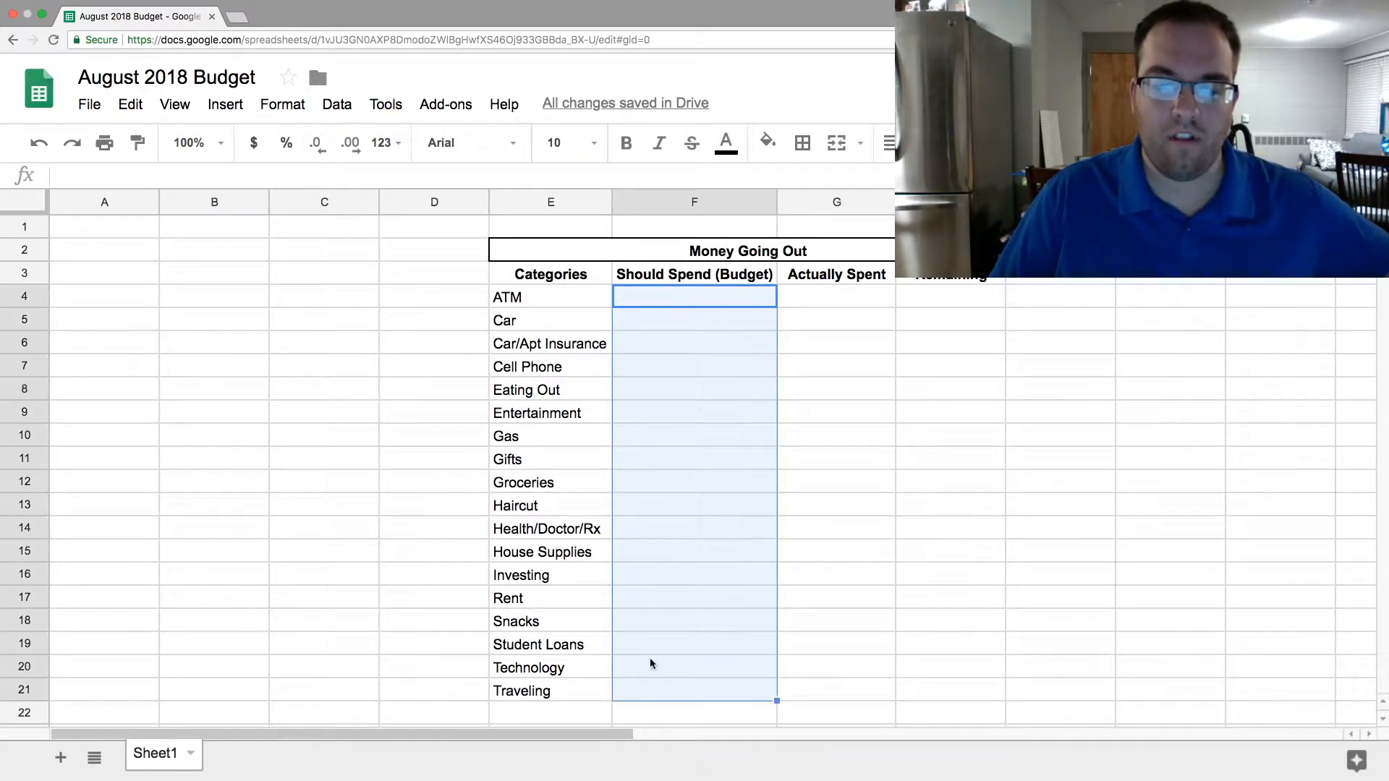
{"action": "left_click", "coordinate": [255, 144]}
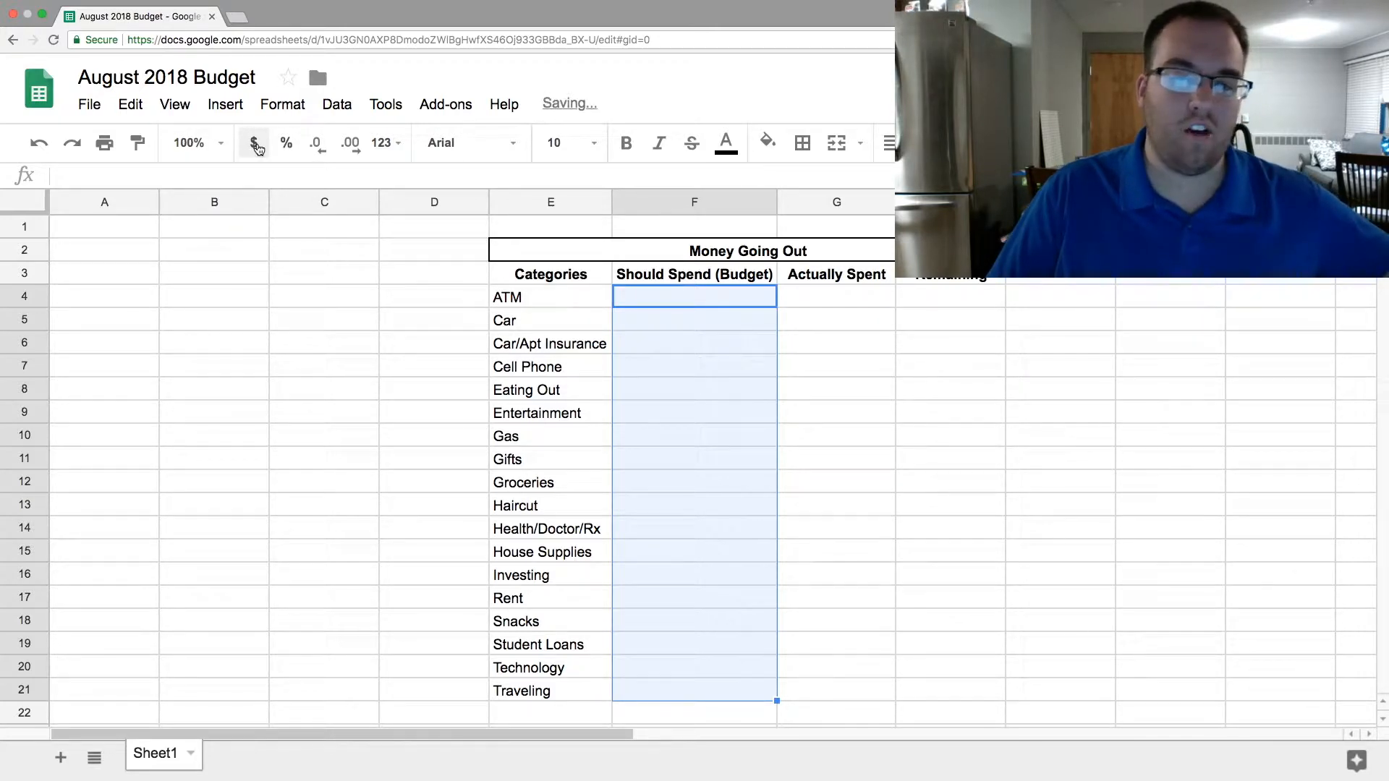
{"action": "left_click", "coordinate": [744, 408]}
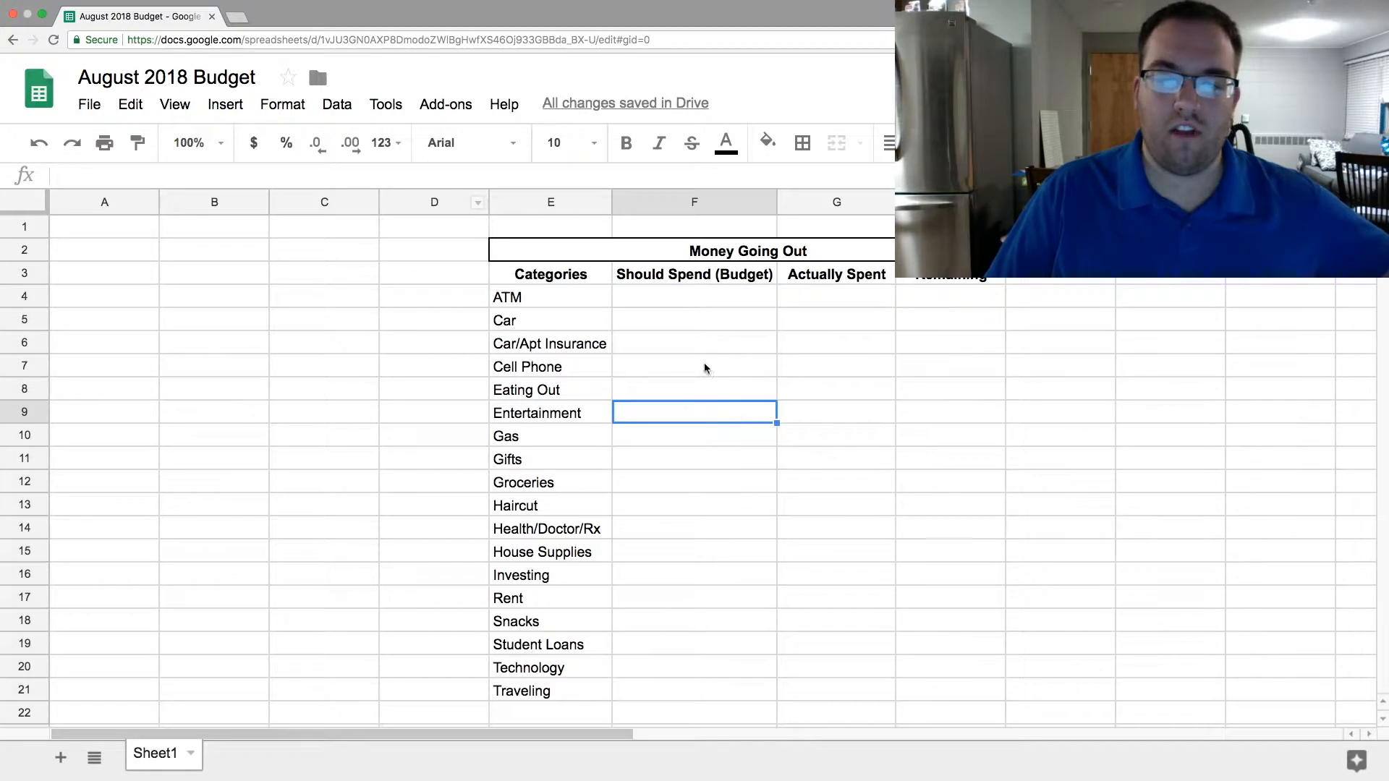
{"action": "left_click", "coordinate": [675, 318]}
{"action": "left_click", "coordinate": [664, 458]}
{"action": "left_click", "coordinate": [673, 552]}
{"action": "left_click", "coordinate": [678, 506]}
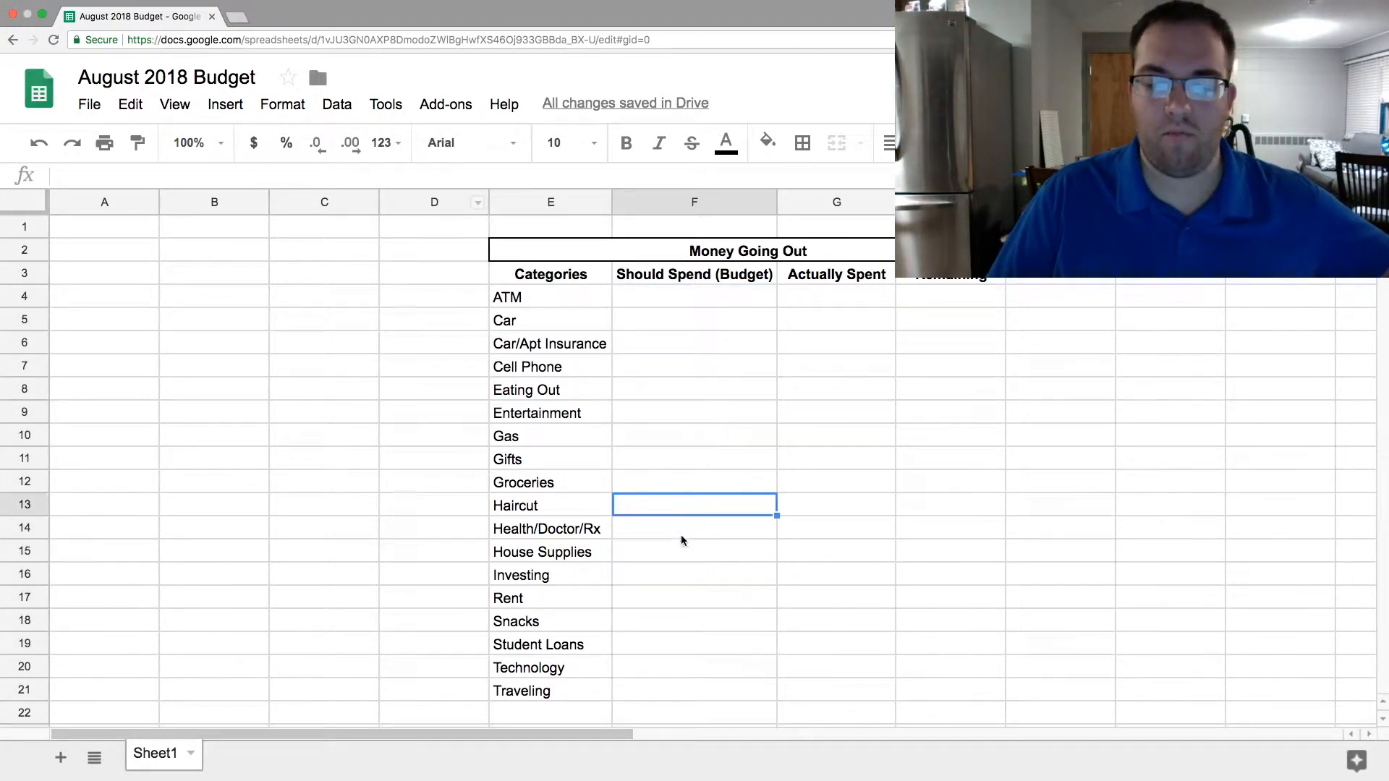
{"action": "left_click", "coordinate": [680, 597]}
{"action": "left_click", "coordinate": [640, 302]}
{"action": "left_click", "coordinate": [539, 297]}
- Enter the budget amounts 60.00 for ATM in F4 and 225 for Car in F5
{"action": "left_click", "coordinate": [662, 297]}
{"action": "type", "text": "60.09"}
{"action": "key", "text": "BackSpace"}
{"action": "type", "text": "0"}
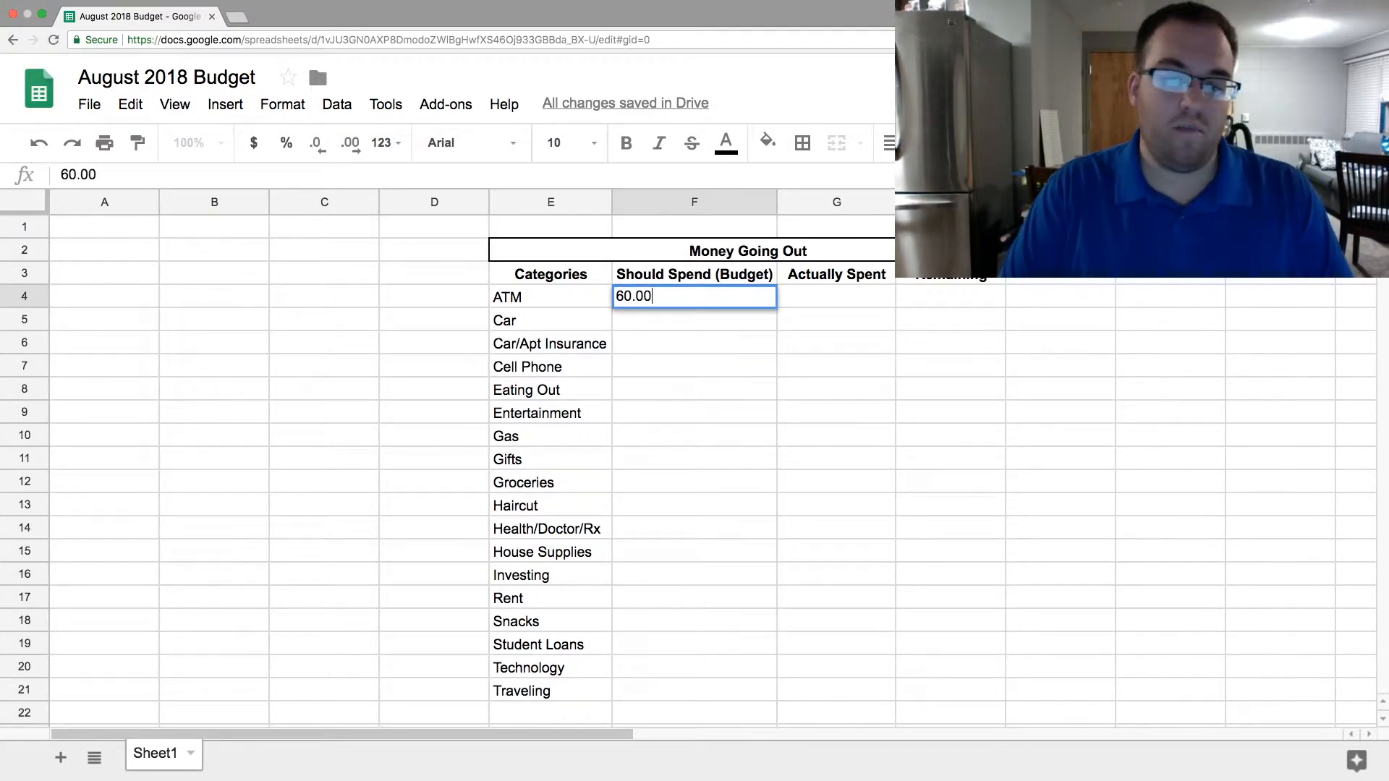
{"action": "key", "text": "Return"}
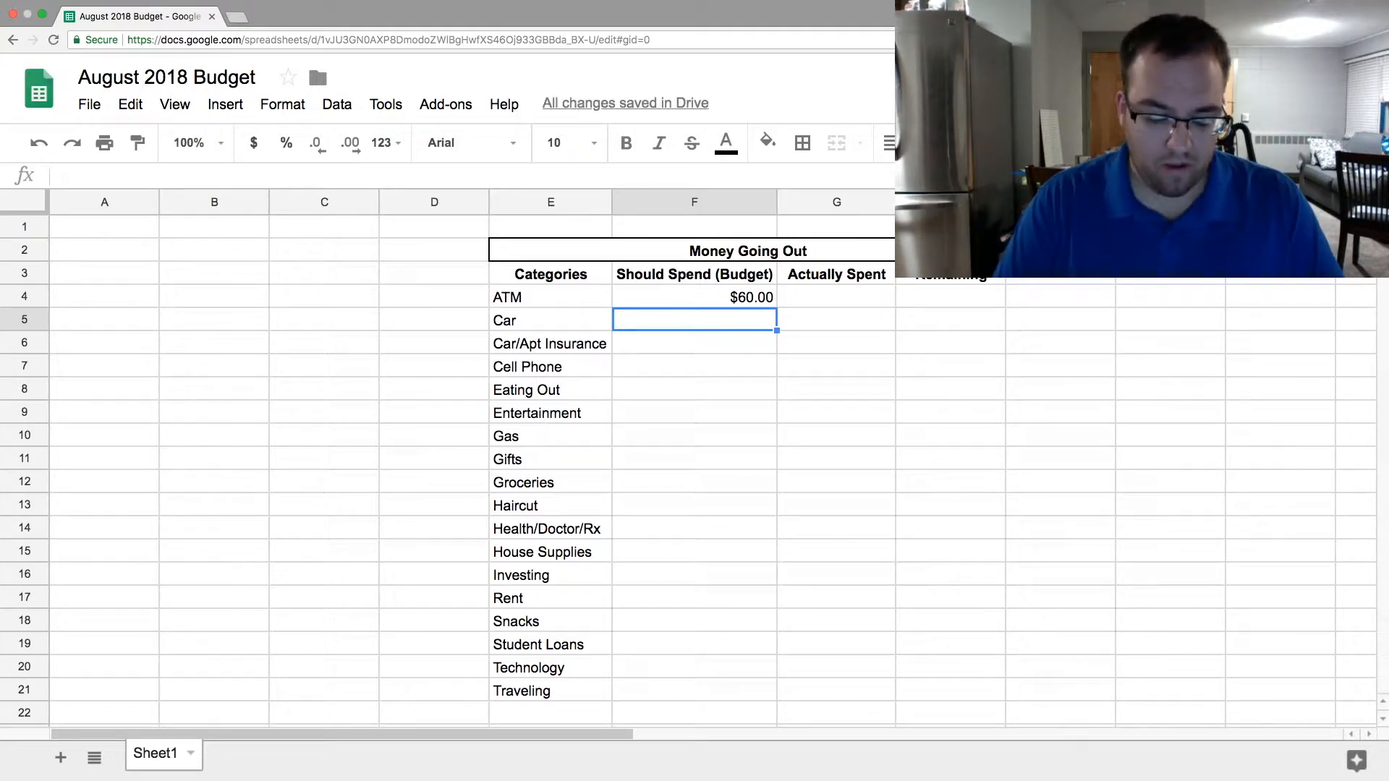
{"action": "type", "text": "225"}
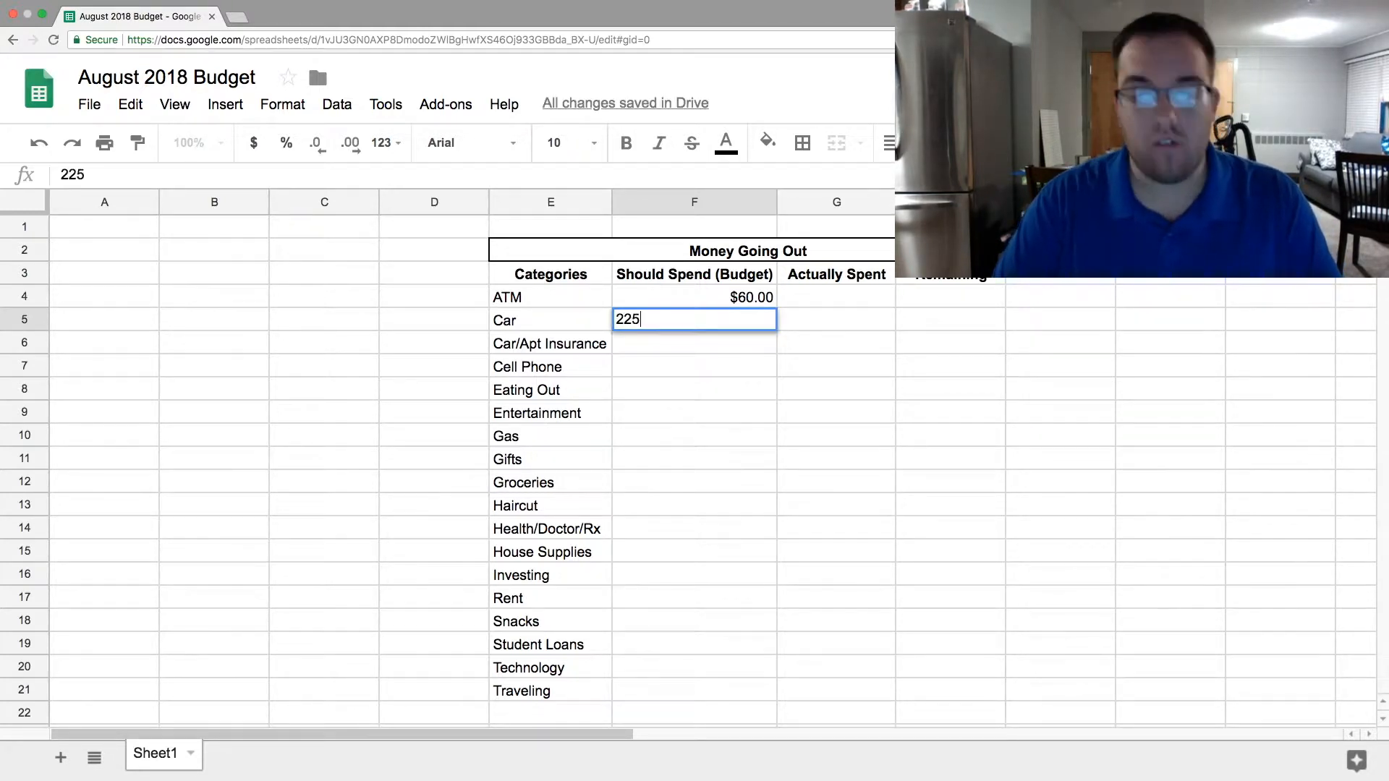
{"action": "key", "text": "Return"}
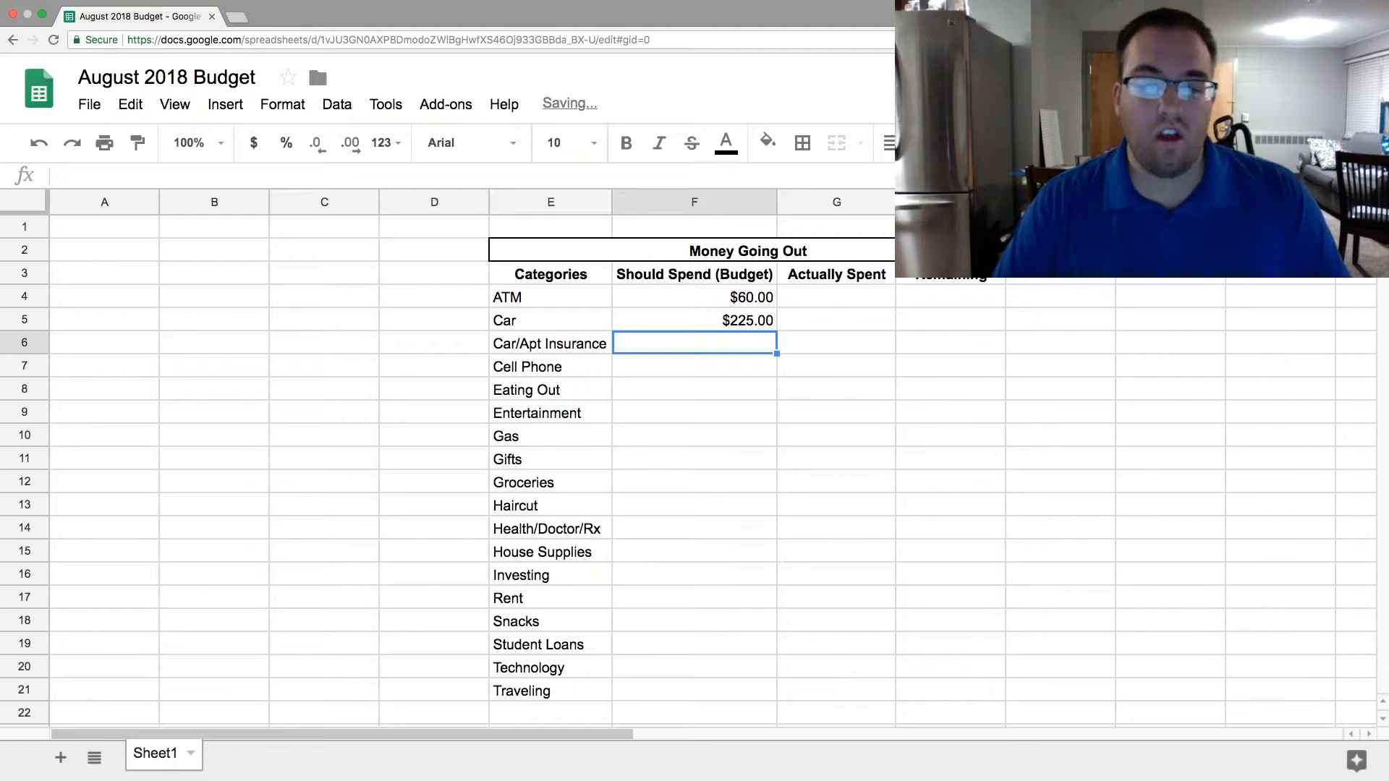
- Enter the budget amounts 100 for Car/Apt Insurance, 125 for Cell Phone and 75 for Eating Out in F6:F8
{"action": "type", "text": "100"}
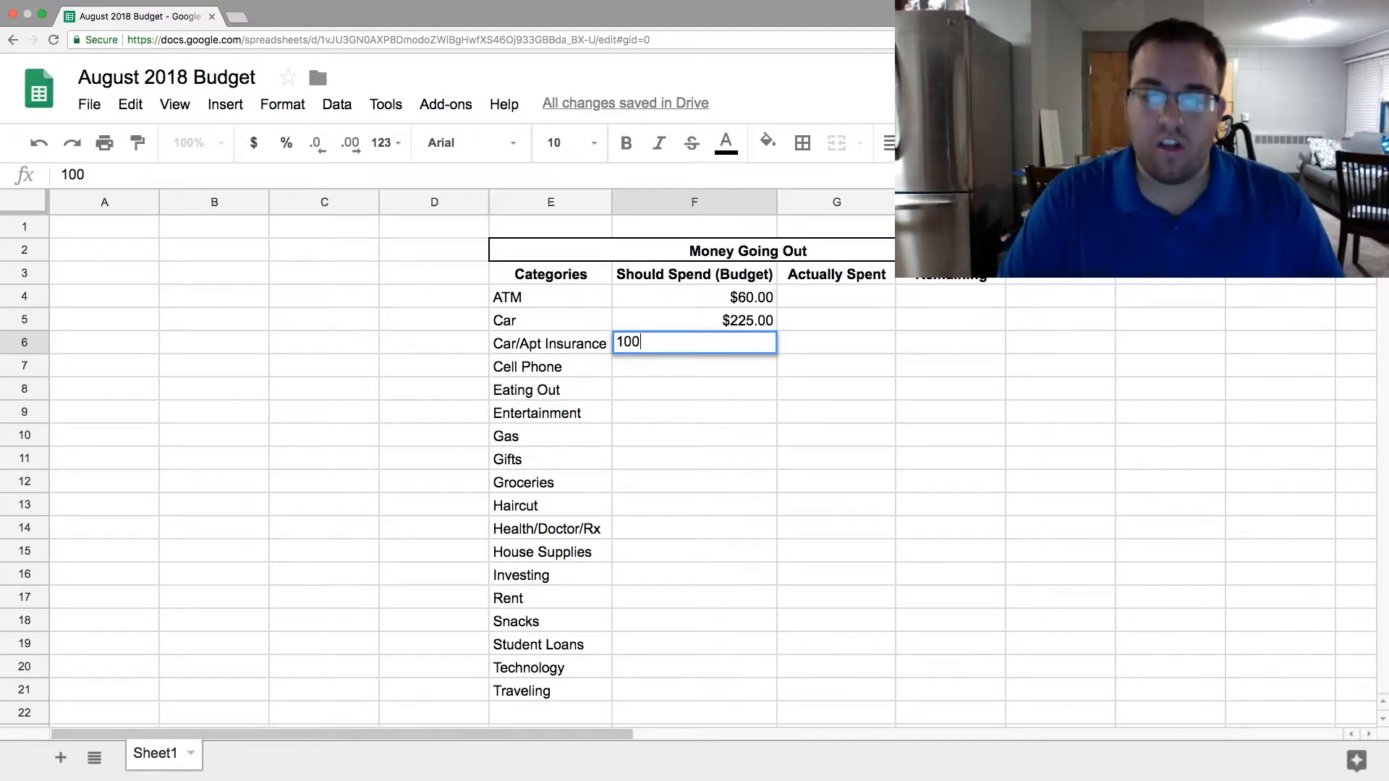
{"action": "key", "text": "Return"}
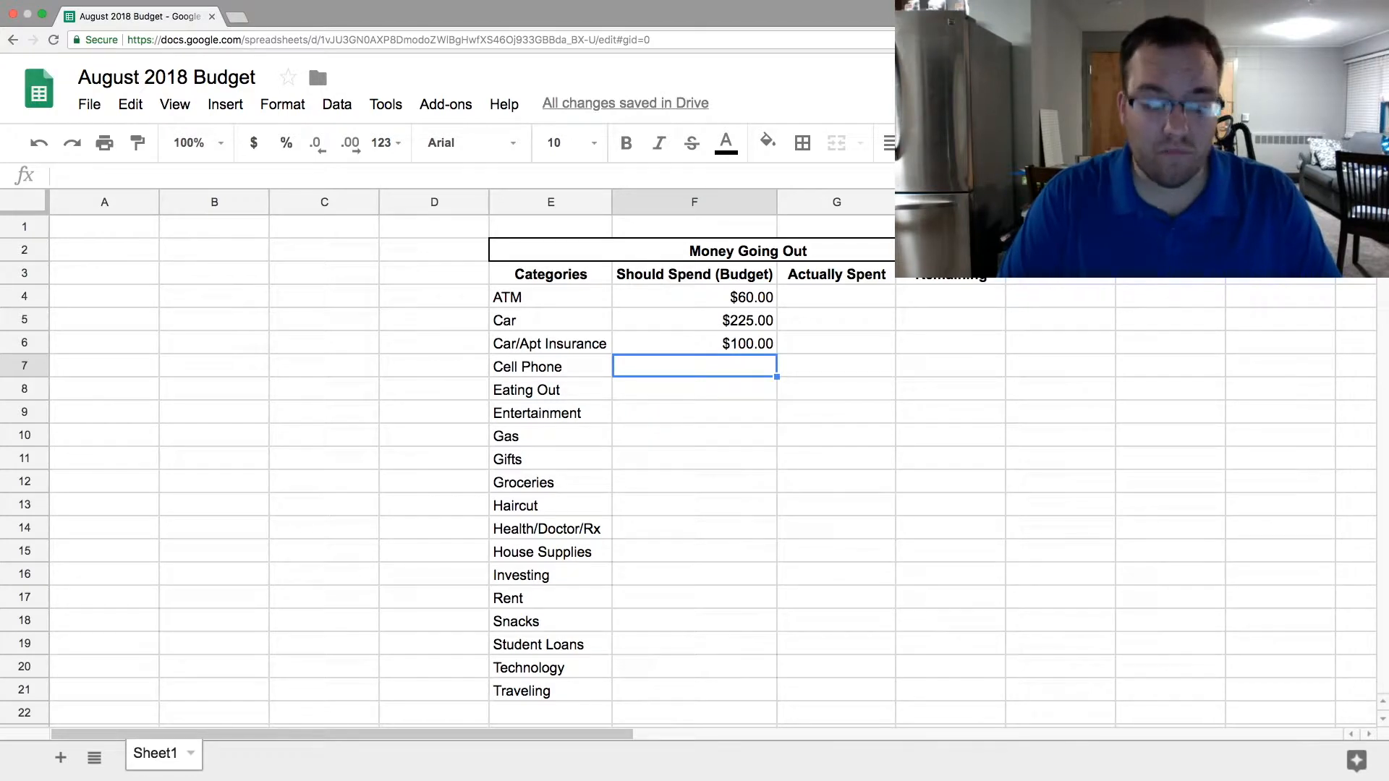
{"action": "type", "text": "125"}
{"action": "key", "text": "Return"}
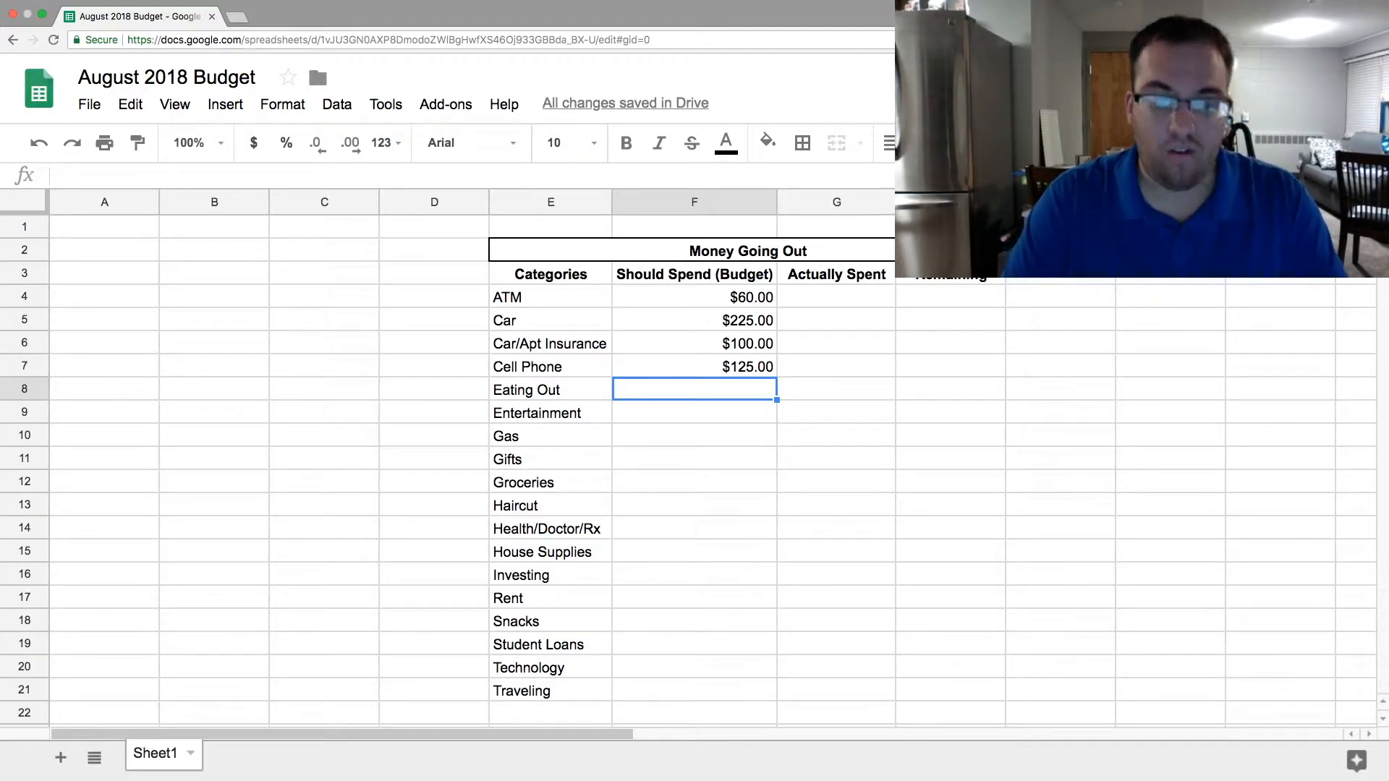
{"action": "type", "text": "75"}
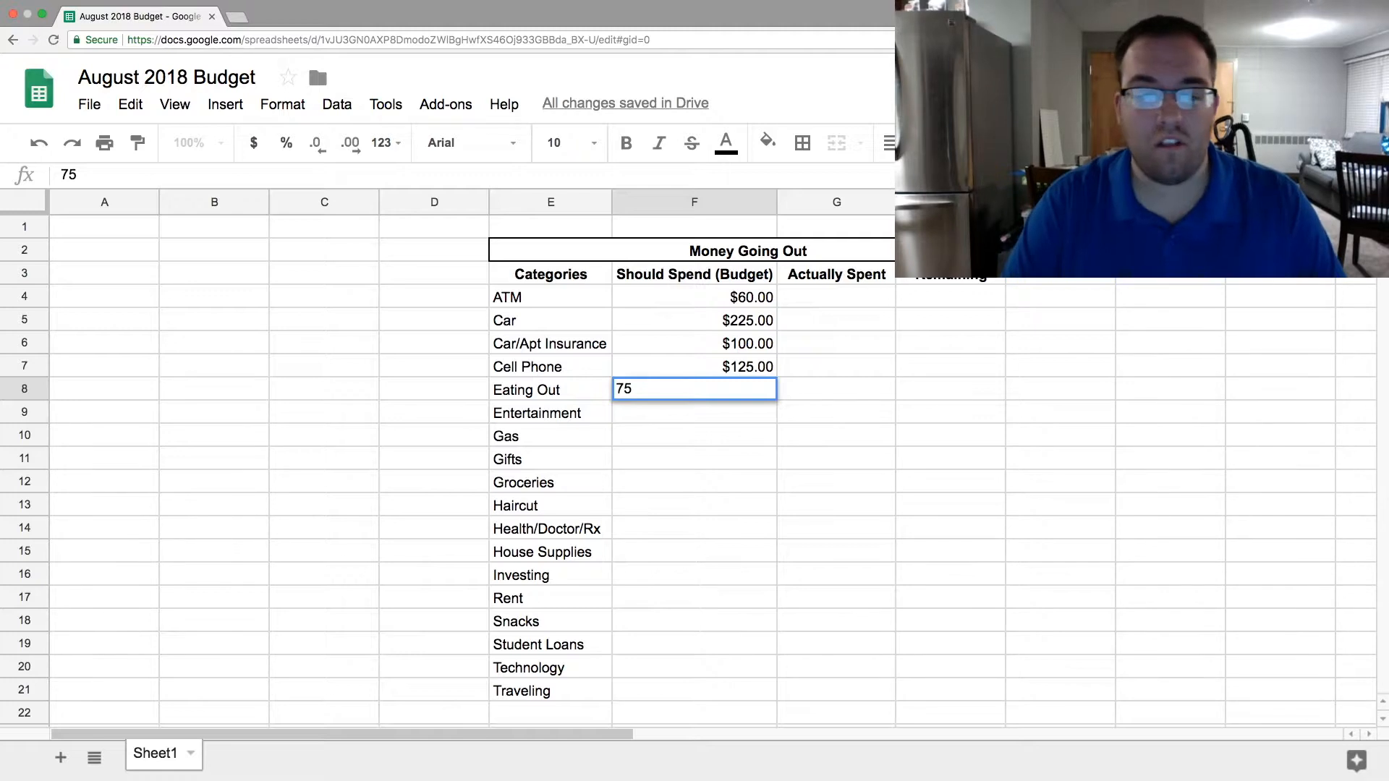
{"action": "key", "text": "Return"}
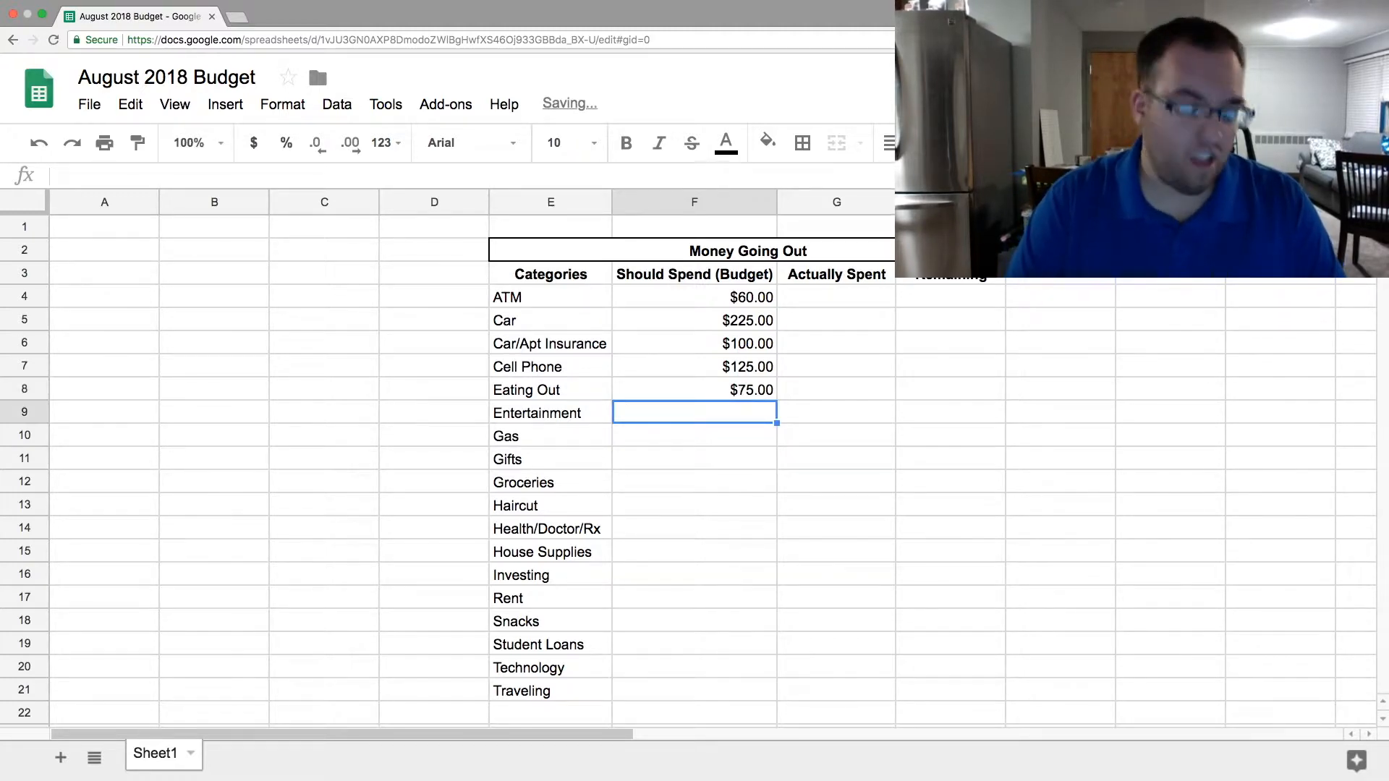
- Enter the budget amounts 50 for Entertainment, 50 for Gas and 25 for Gifts in F9:F11
{"action": "type", "text": "50"}
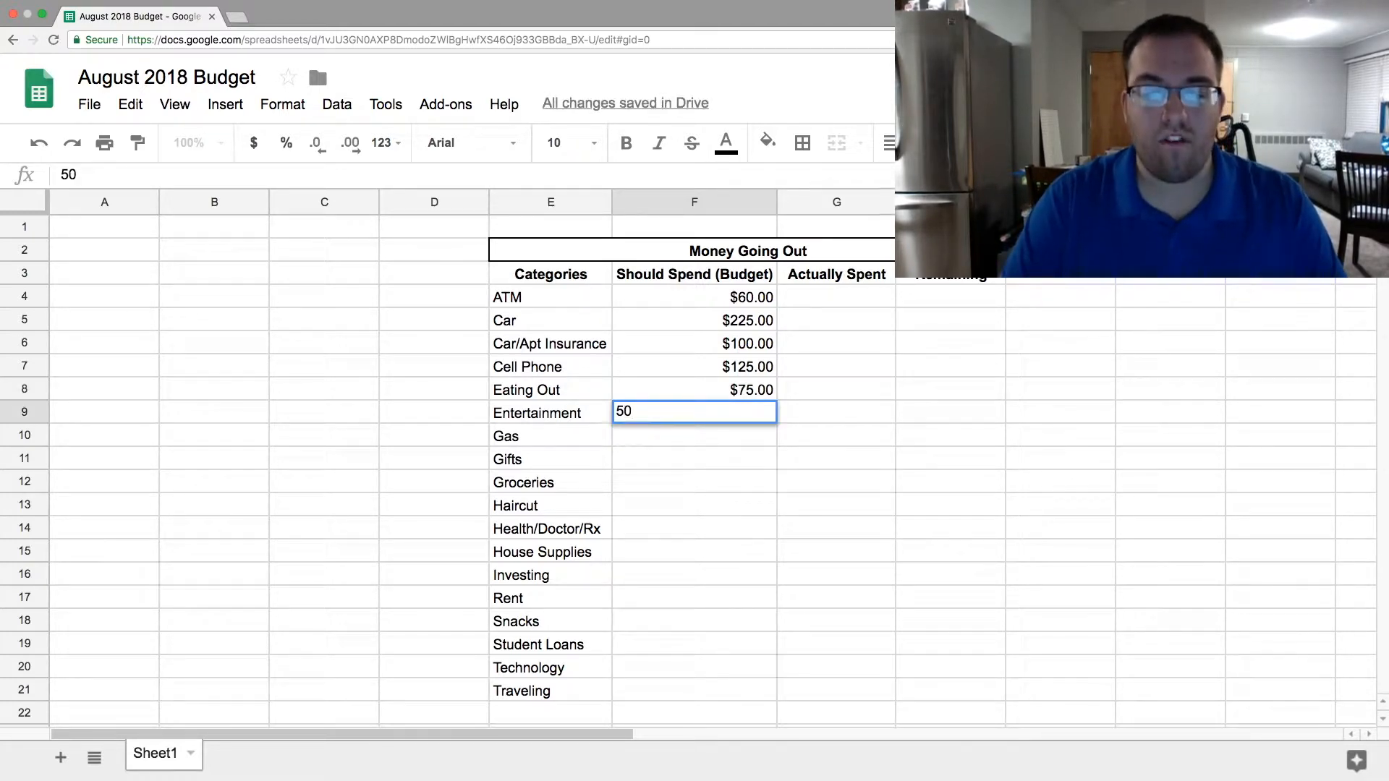
{"action": "key", "text": "Return"}
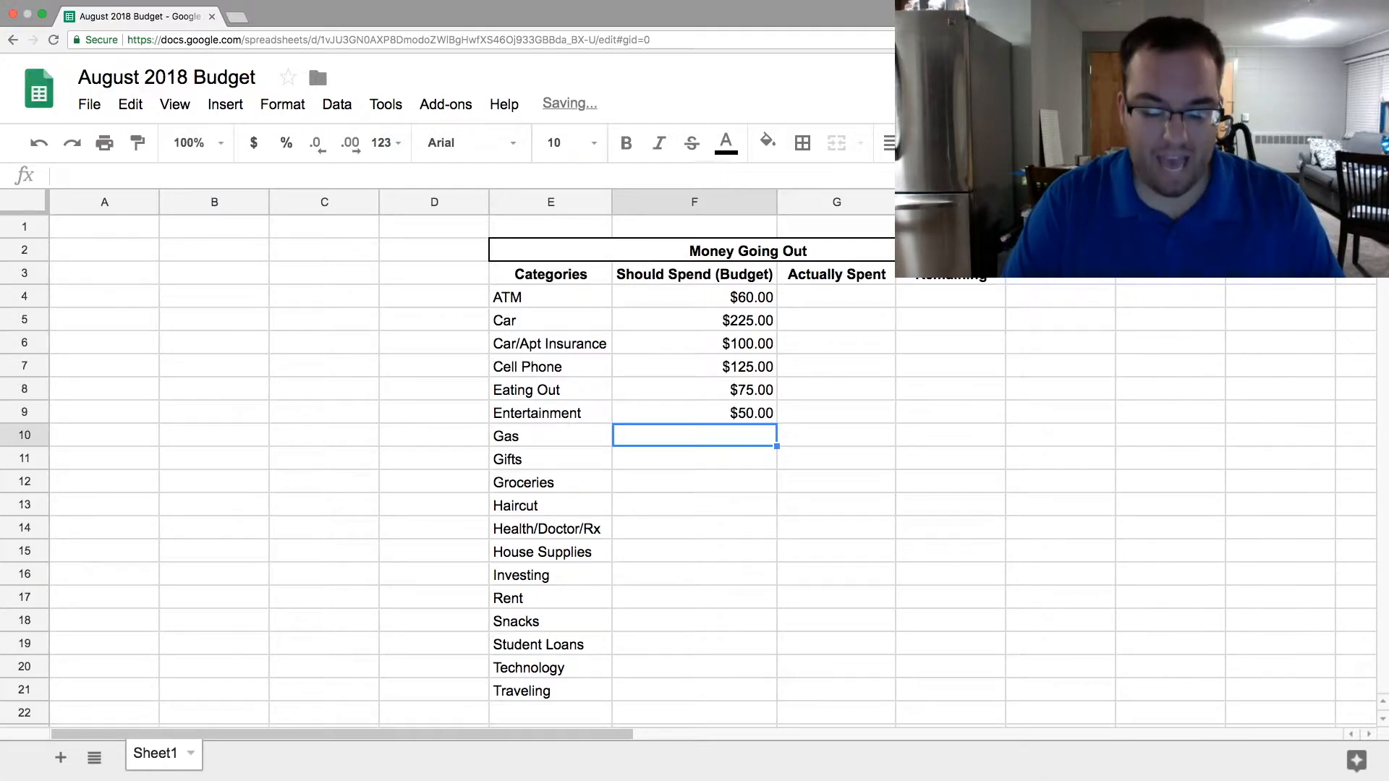
{"action": "type", "text": "50"}
{"action": "key", "text": "Return"}
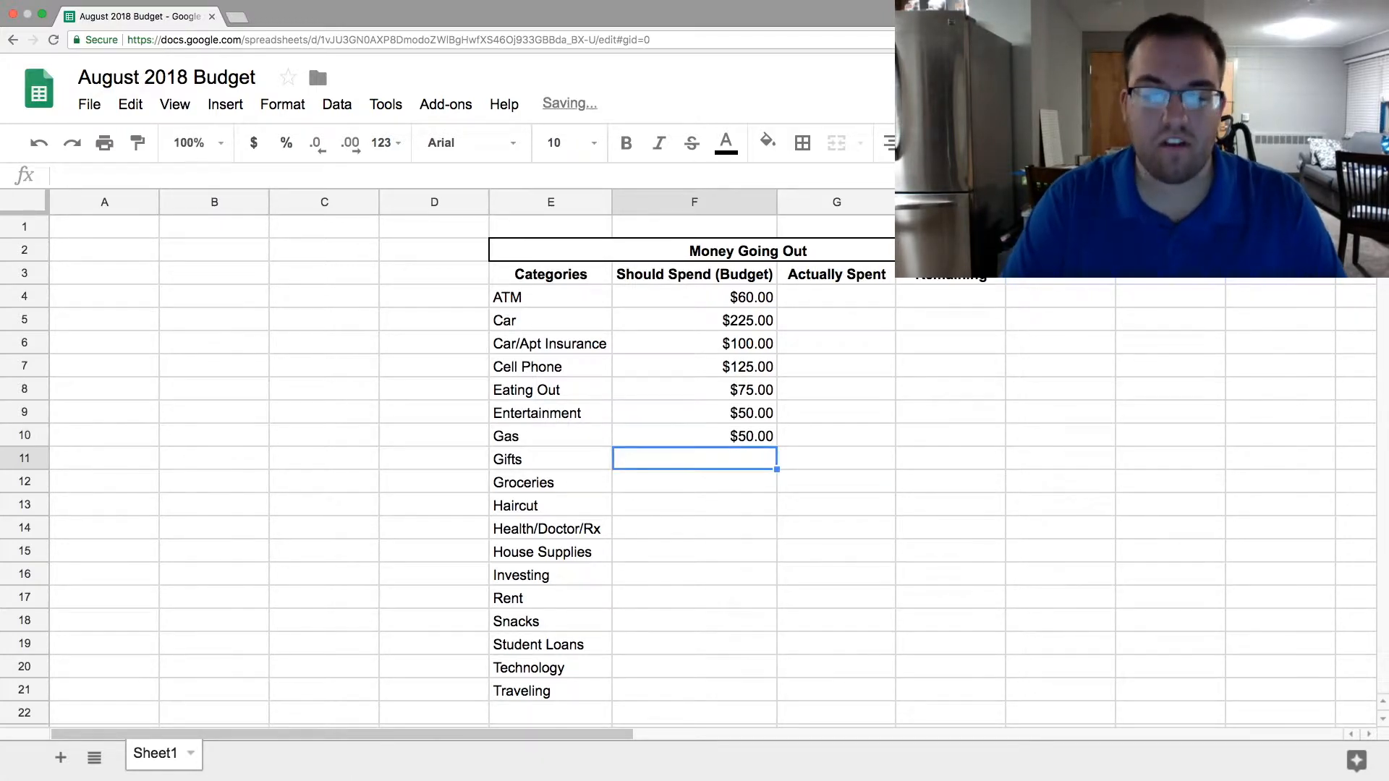
{"action": "type", "text": "25"}
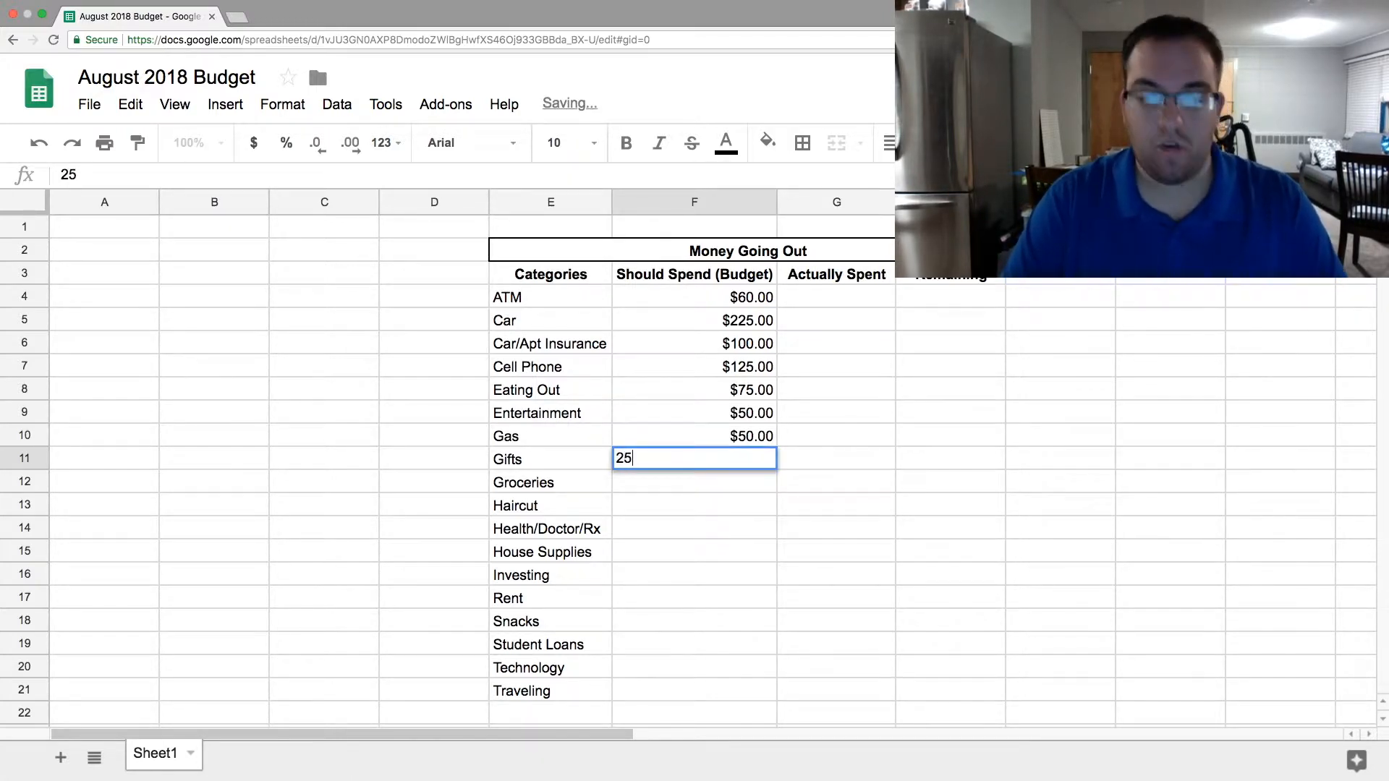
{"action": "key", "text": "Return"}
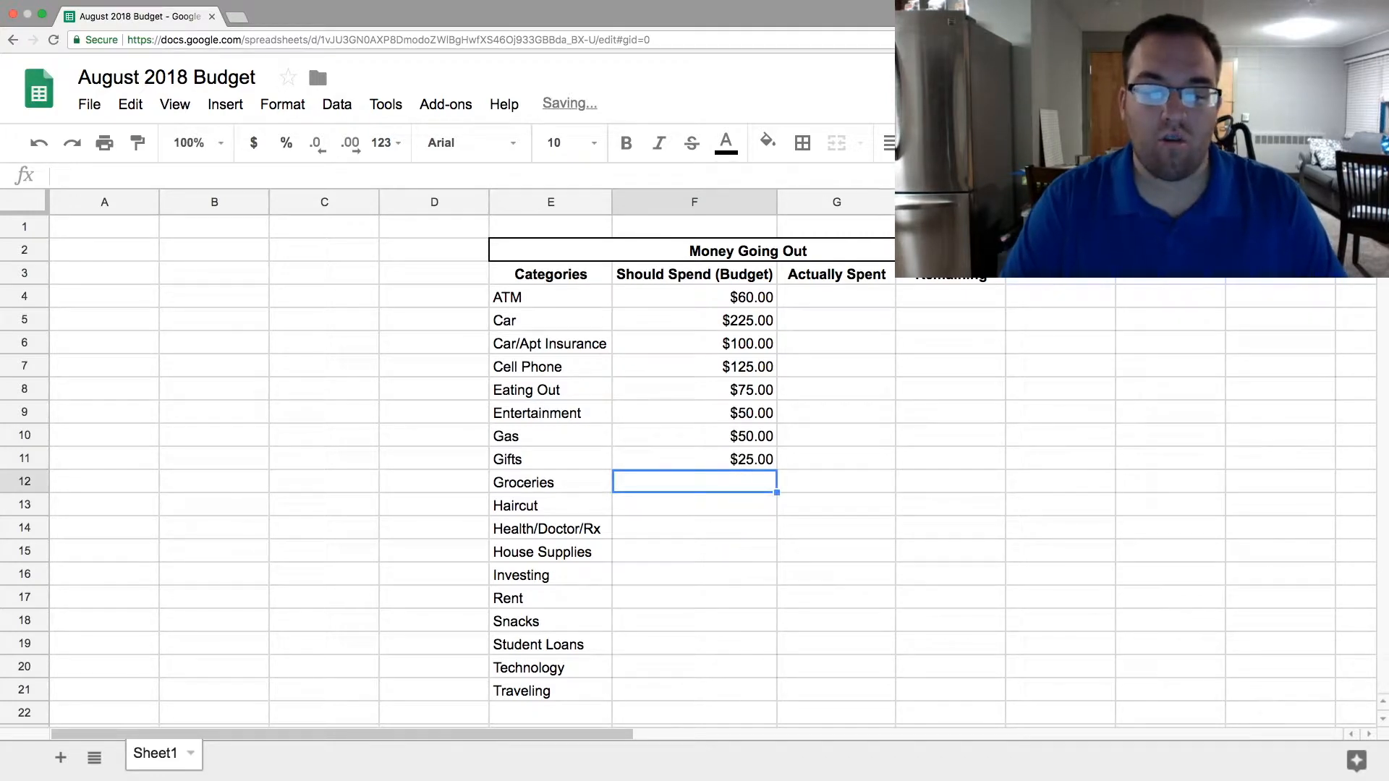
- Enter the budget amounts 200 for Groceries, 20 for Haircut and 30 for Health/Doctor/Rx in F12:F14
{"action": "type", "text": "200"}
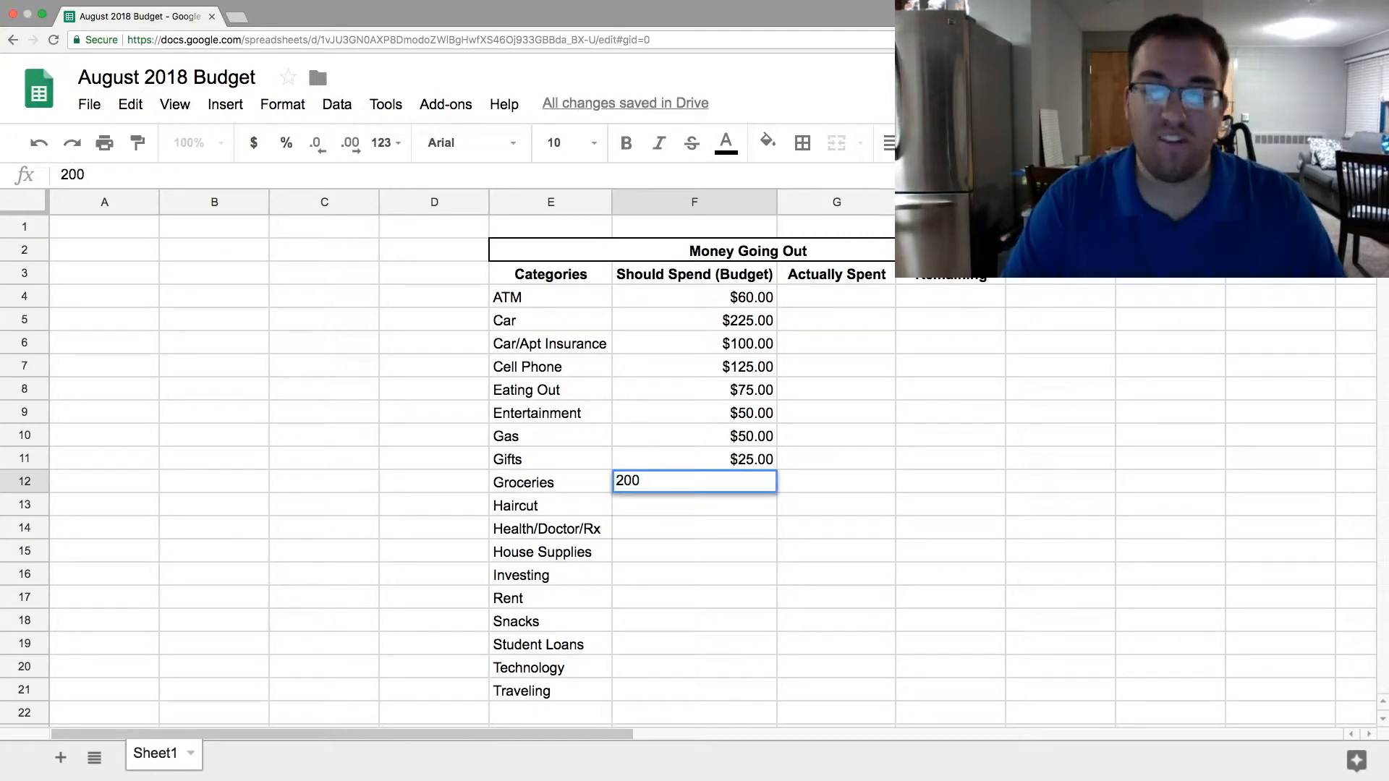
{"action": "key", "text": "Return"}
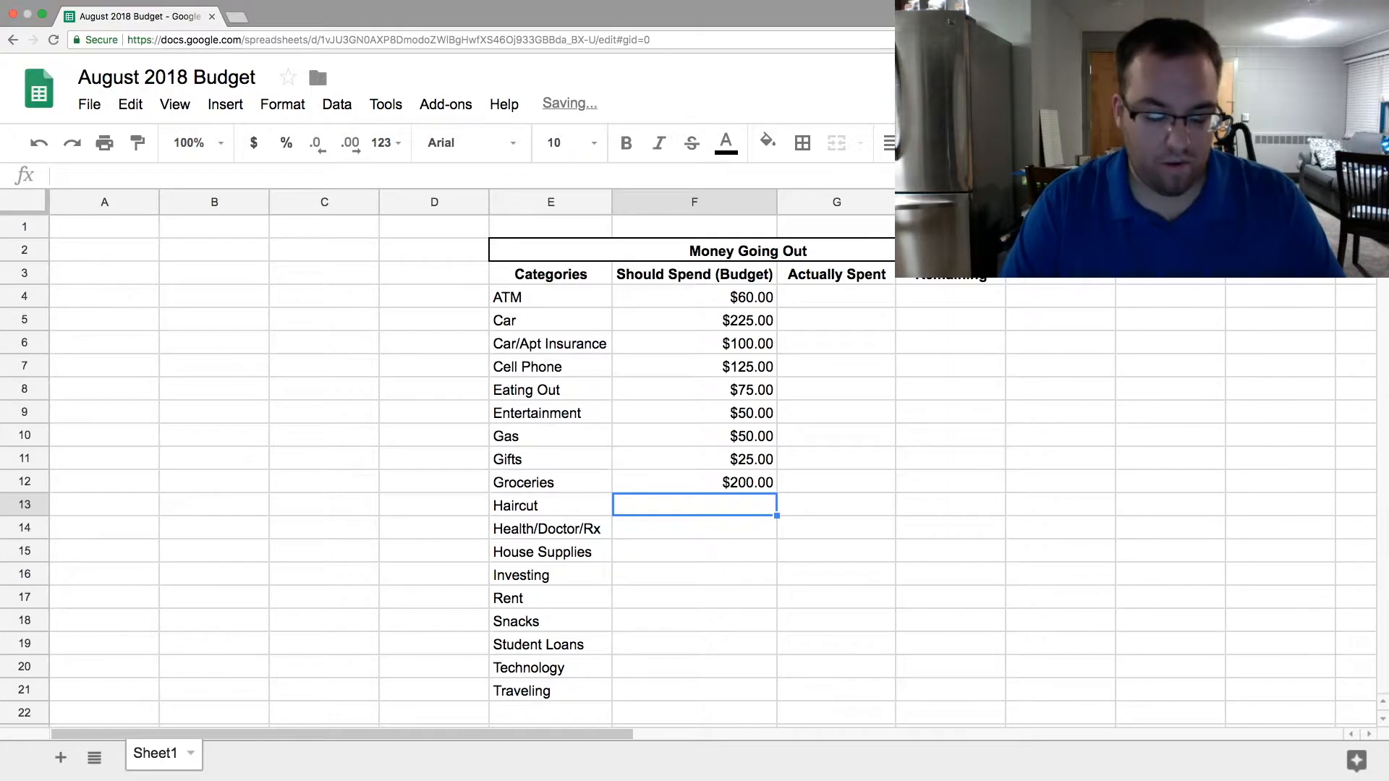
{"action": "type", "text": "20"}
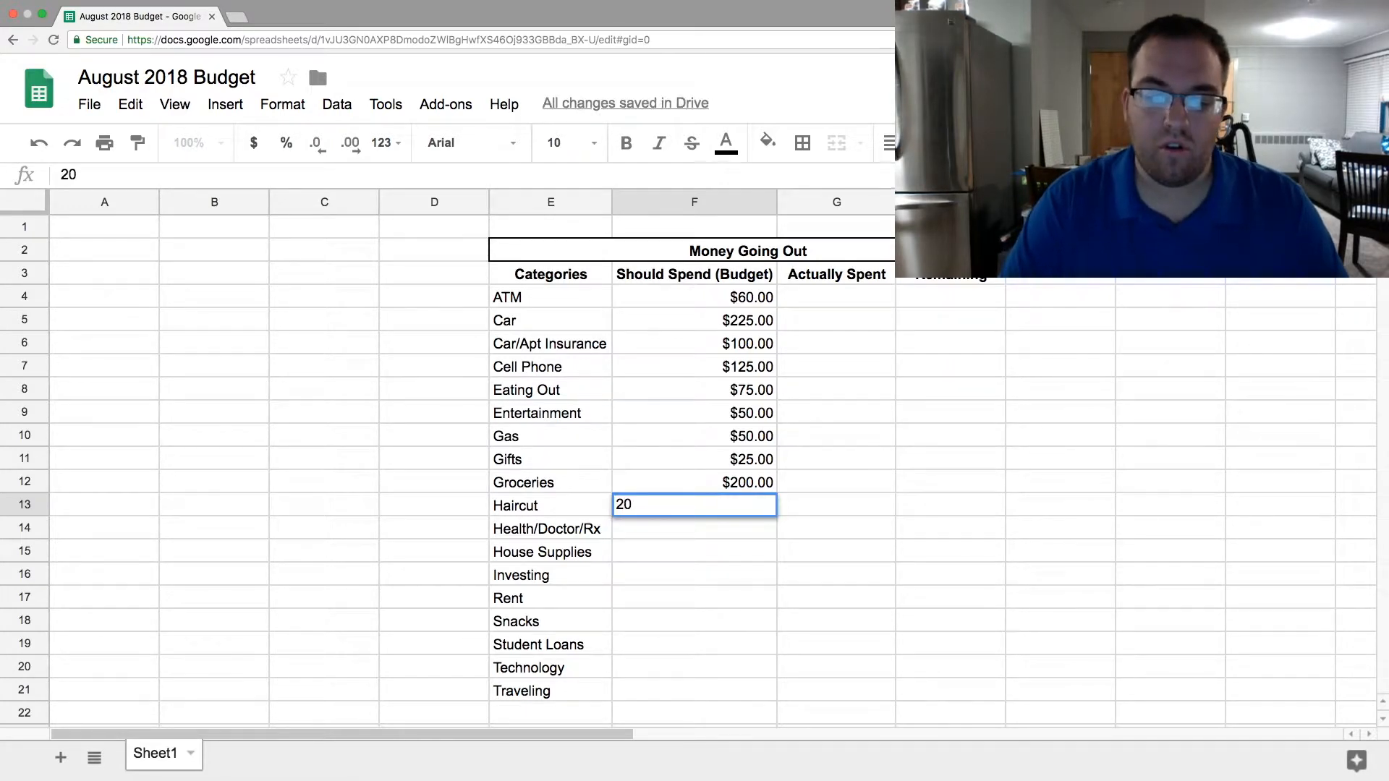
{"action": "key", "text": "Return"}
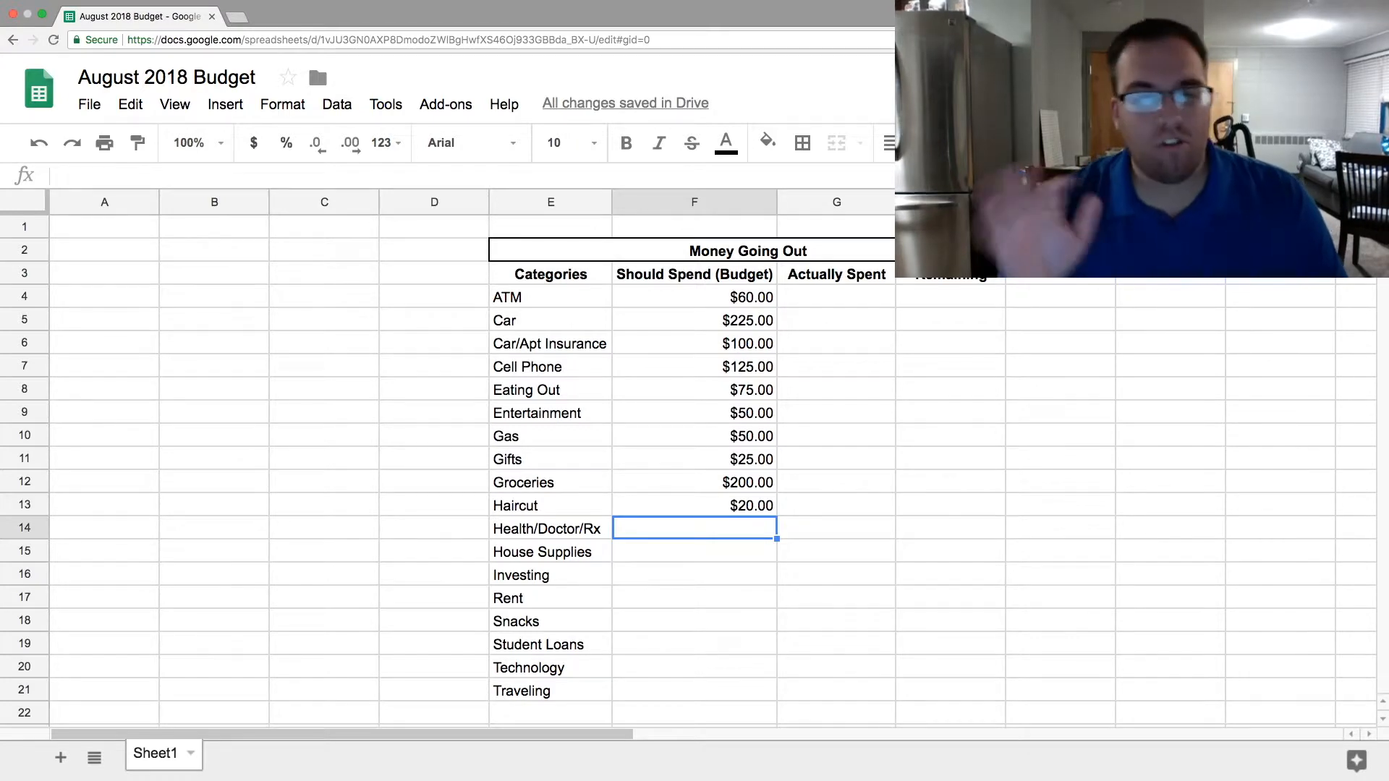
{"action": "type", "text": "30"}
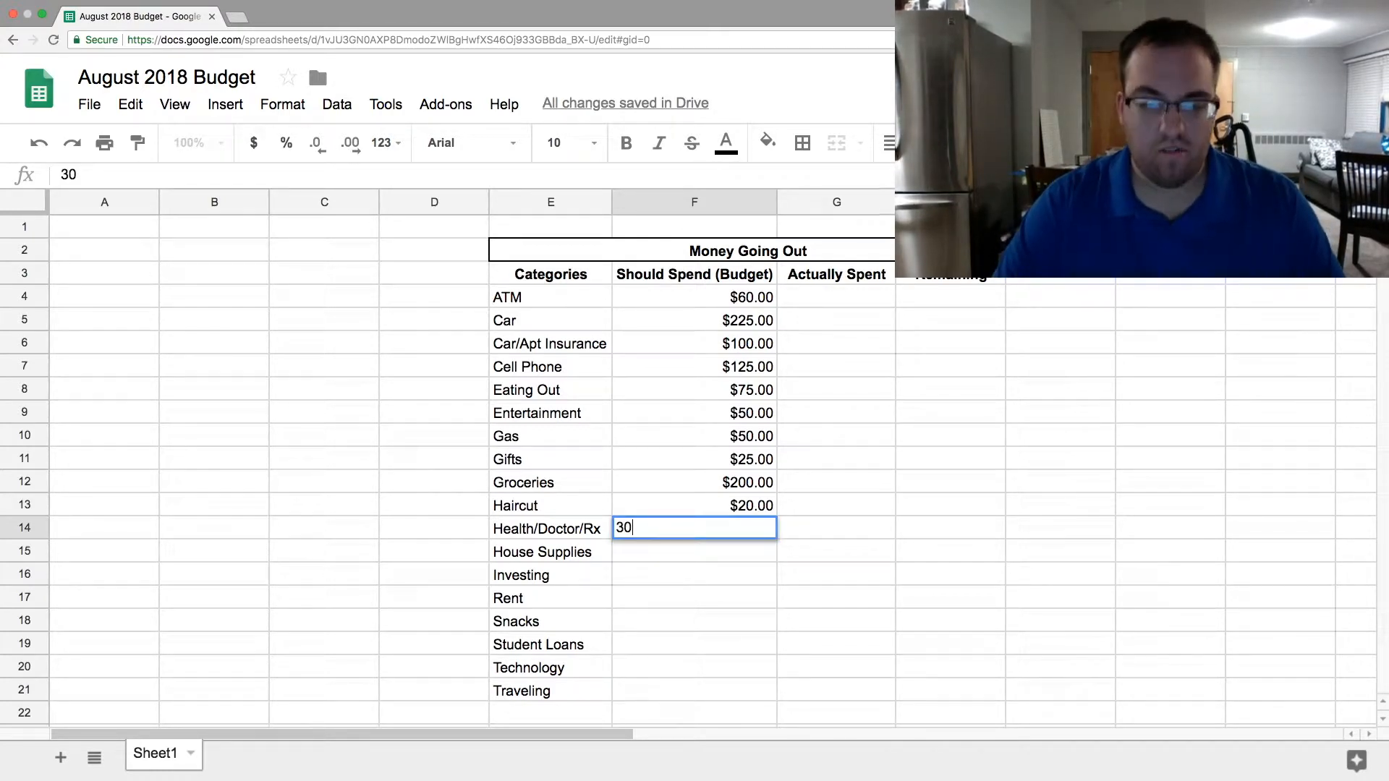
{"action": "key", "text": "Return"}
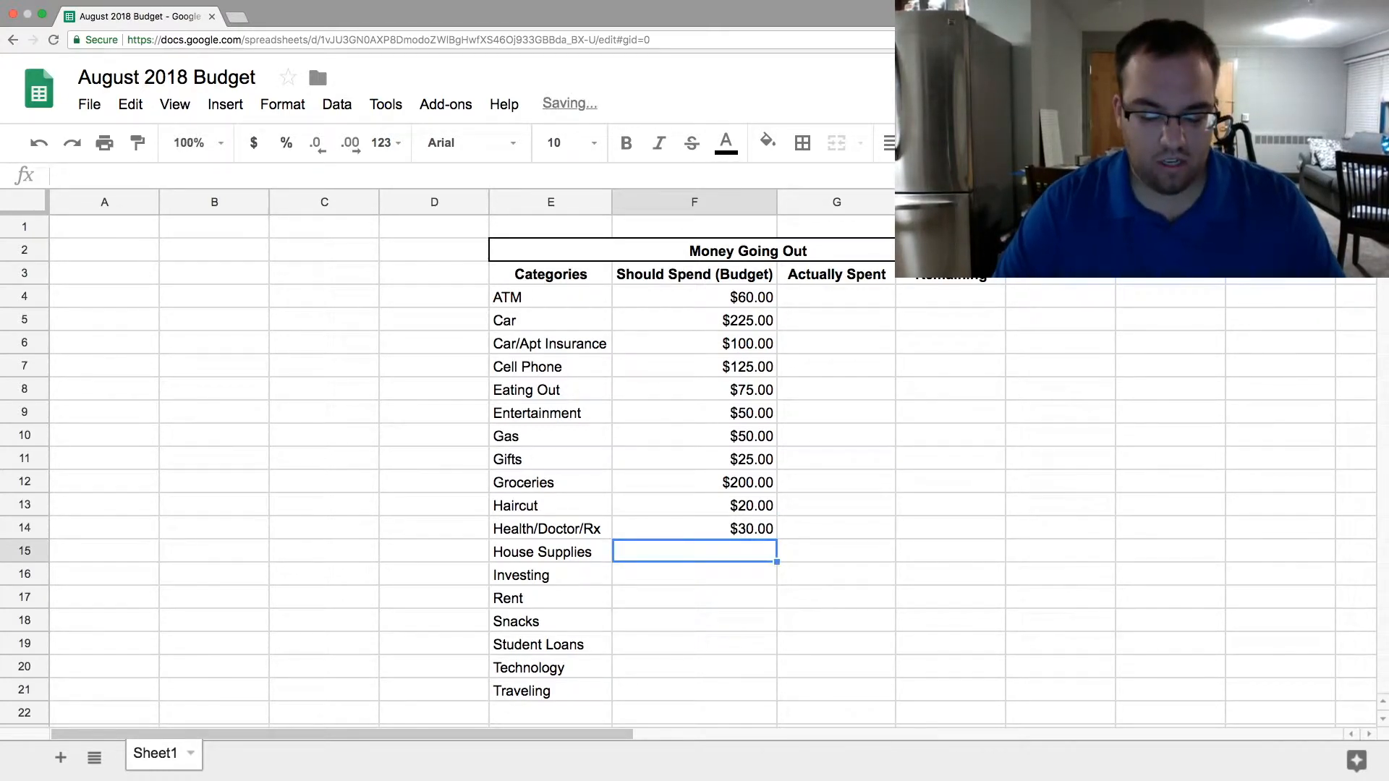
- Enter the budget amounts 25 for House Supplies, 200 for Investing and 450 for Rent in F15:F17
{"action": "type", "text": "25"}
{"action": "key", "text": "Return"}
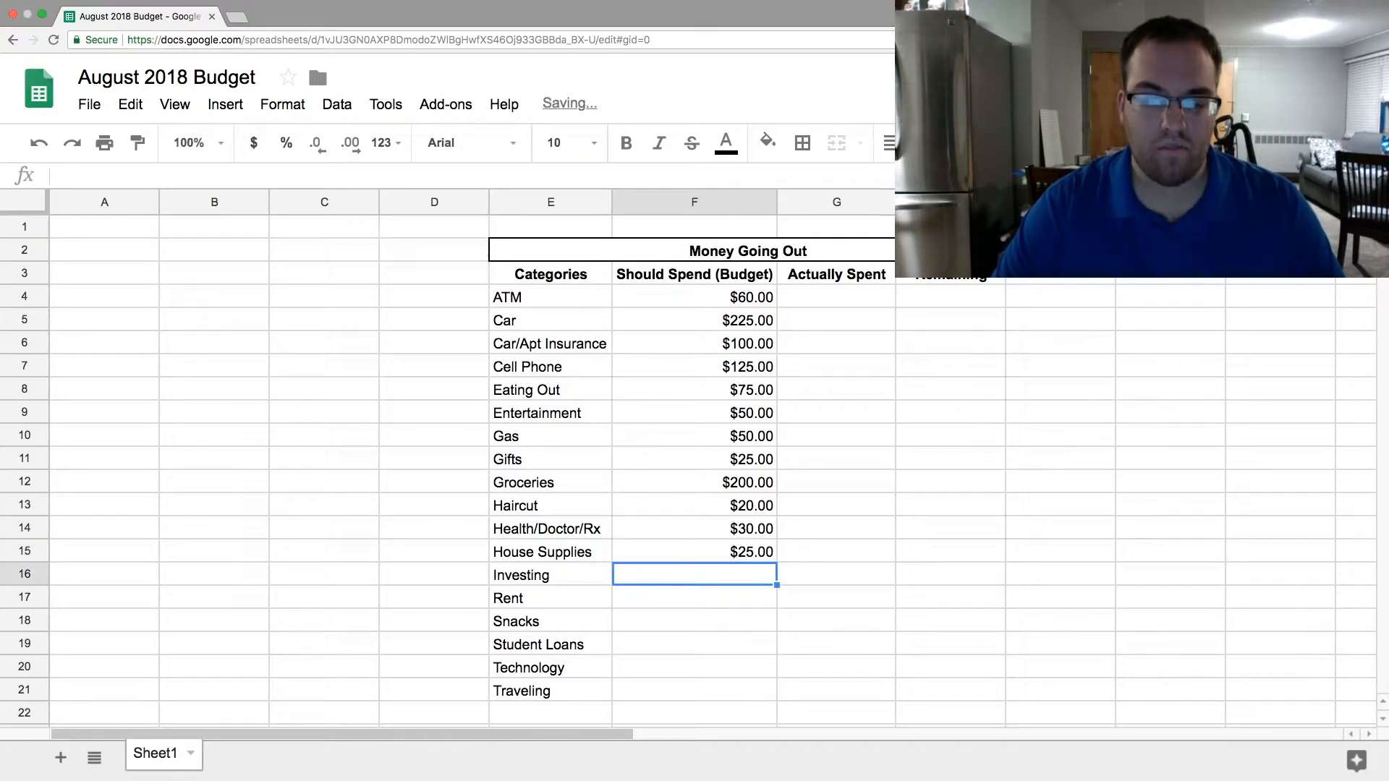
{"action": "type", "text": "200"}
{"action": "key", "text": "Return"}
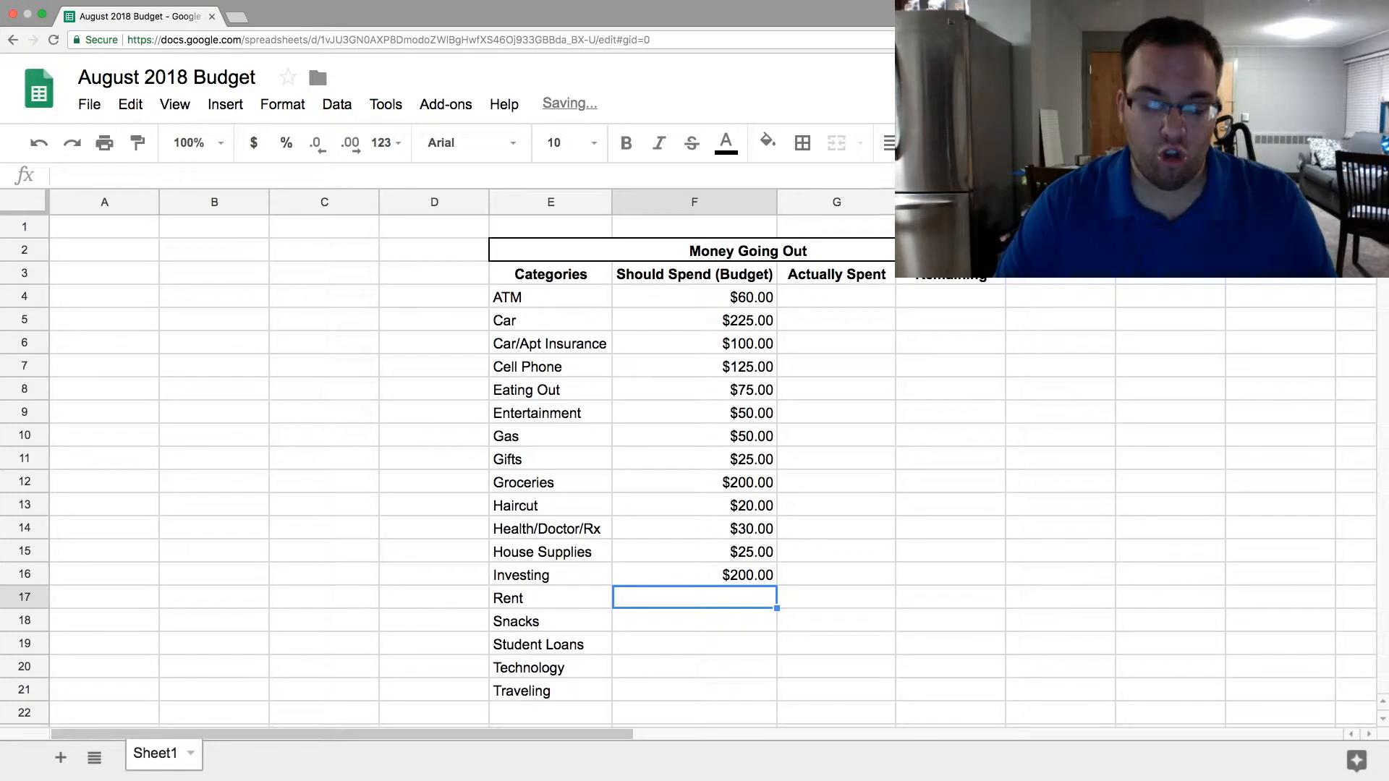
{"action": "type", "text": "450"}
{"action": "key", "text": "Return"}
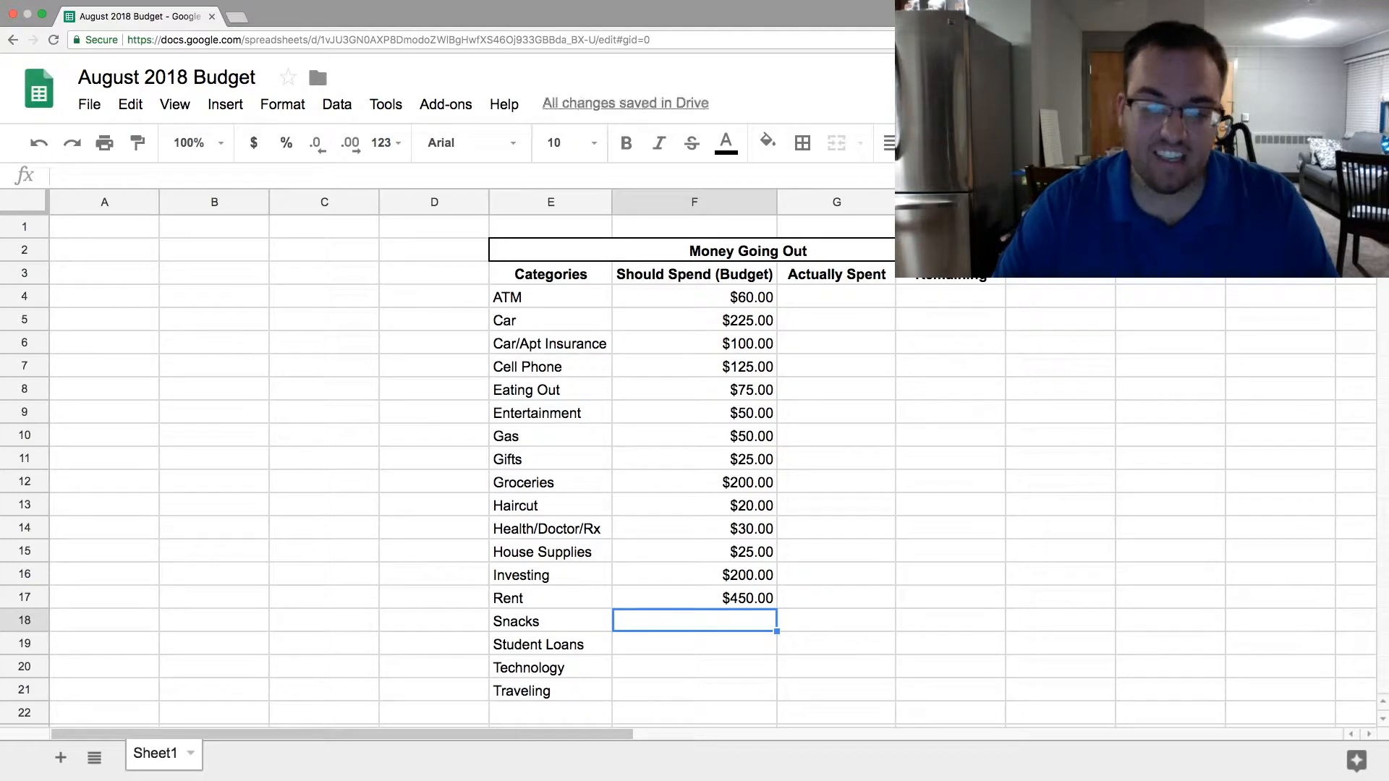
- Enter the budget amounts 20 for Snacks, 175 for Student Loans, 50 for Technology and 50 for Traveling in F18:F21
{"action": "type", "text": "20"}
{"action": "key", "text": "Return"}
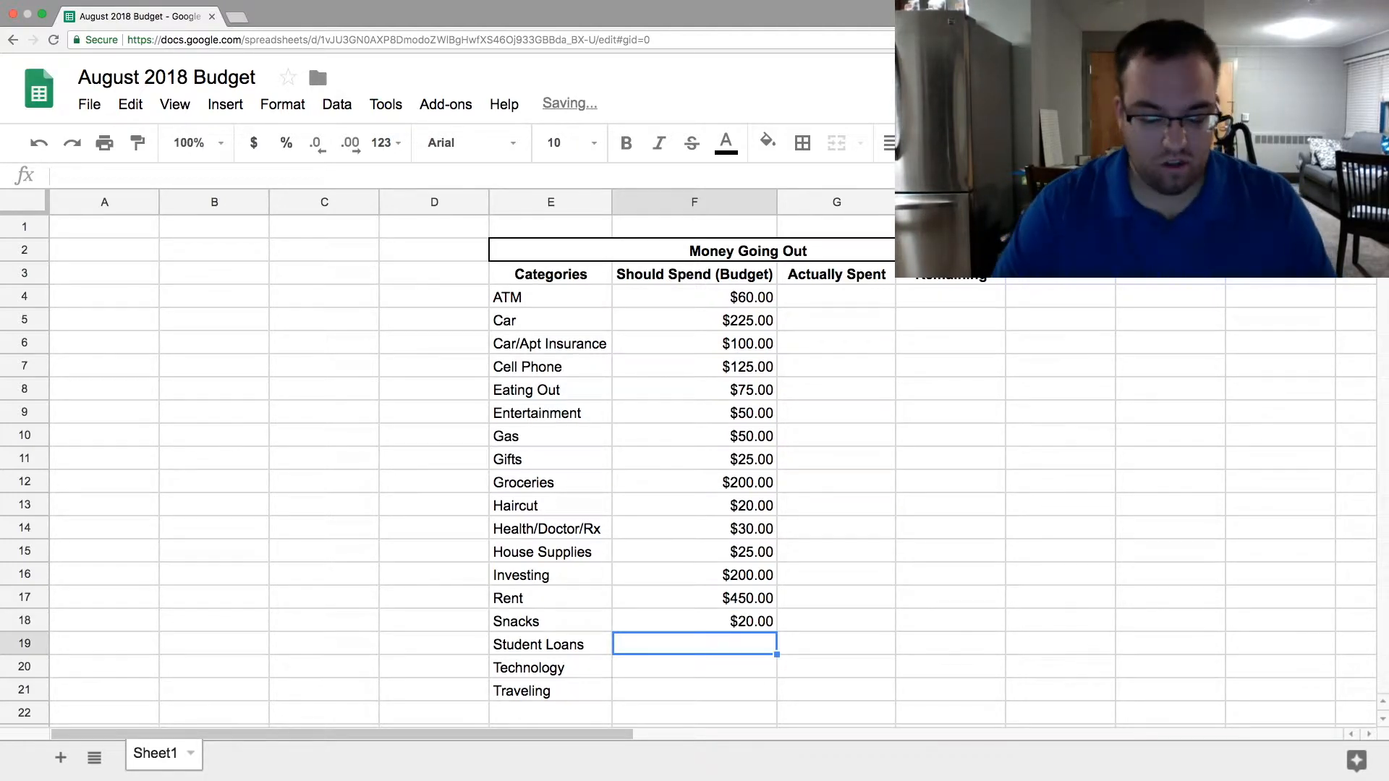
{"action": "type", "text": "175"}
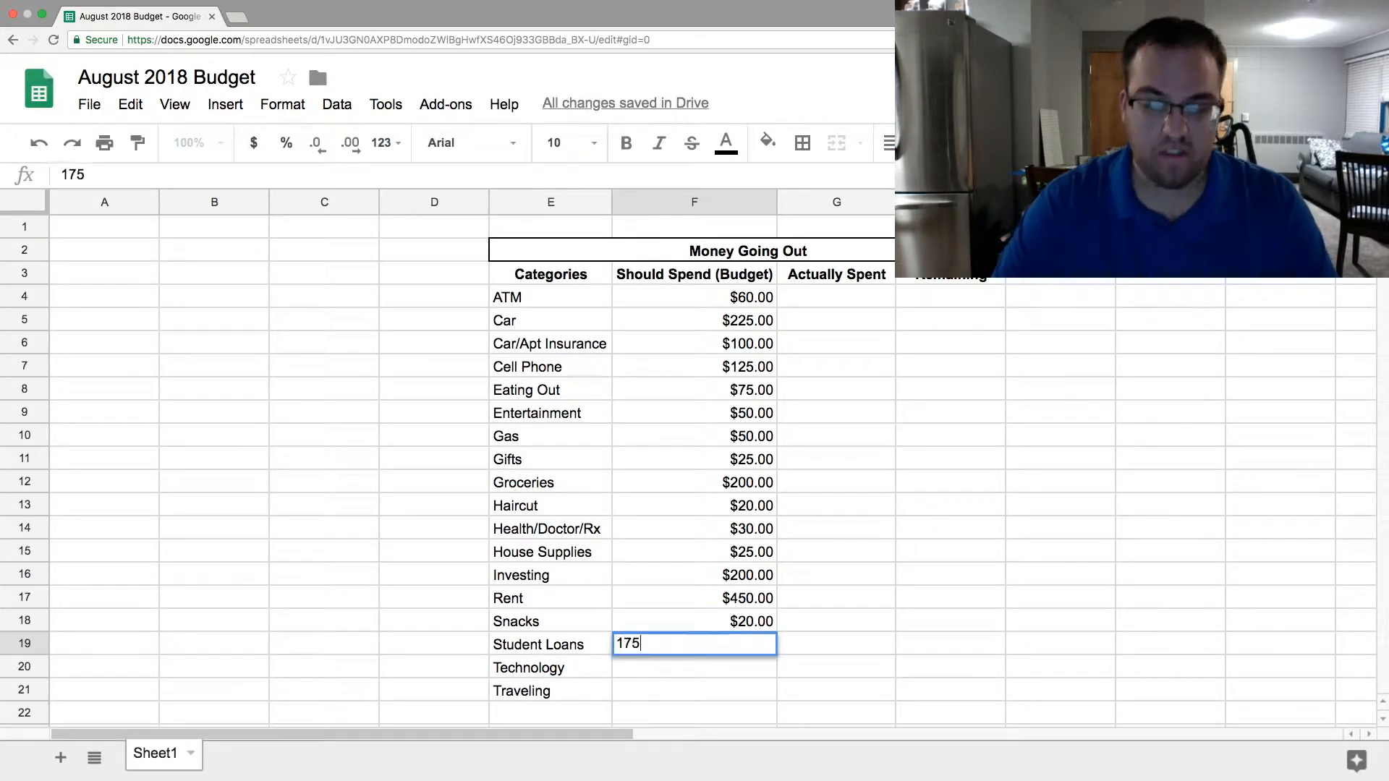
{"action": "key", "text": "Return"}
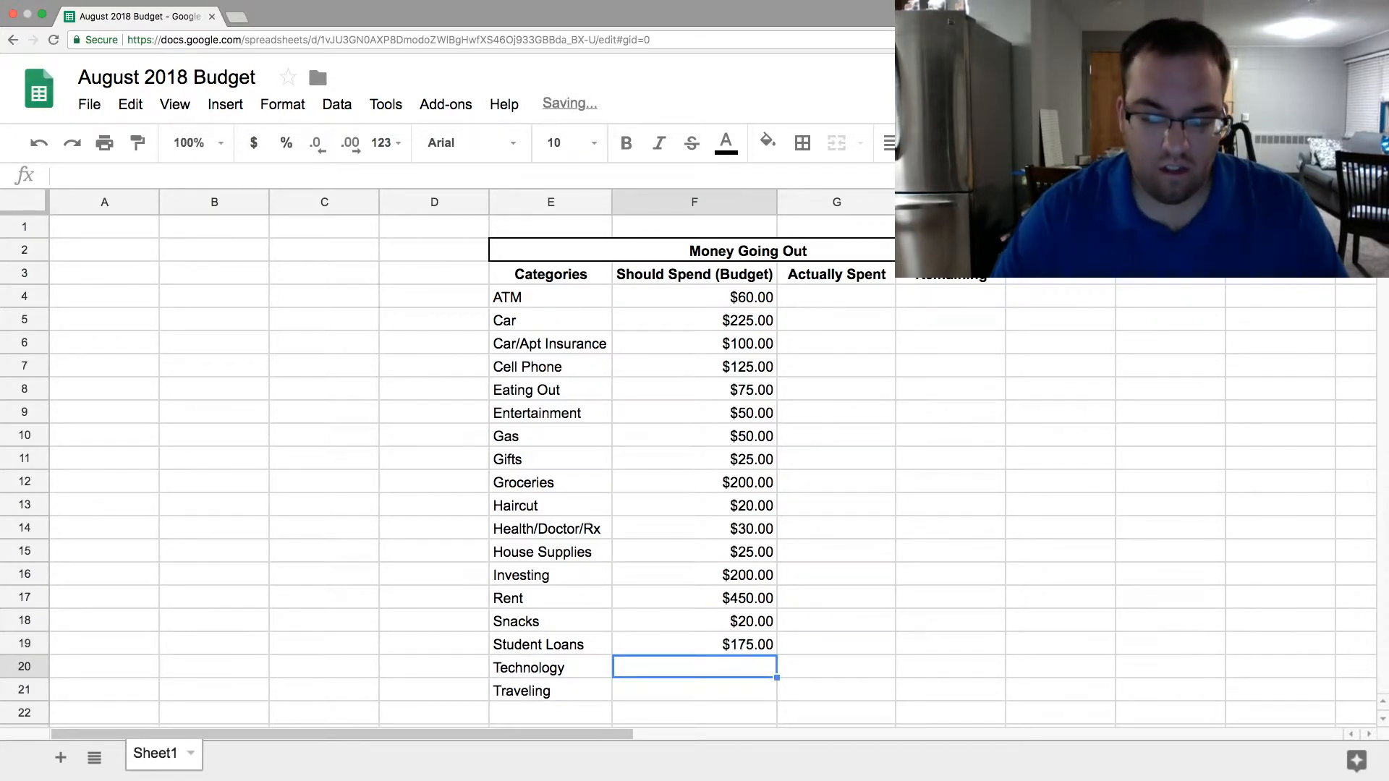
{"action": "type", "text": "50"}
{"action": "key", "text": "Return"}
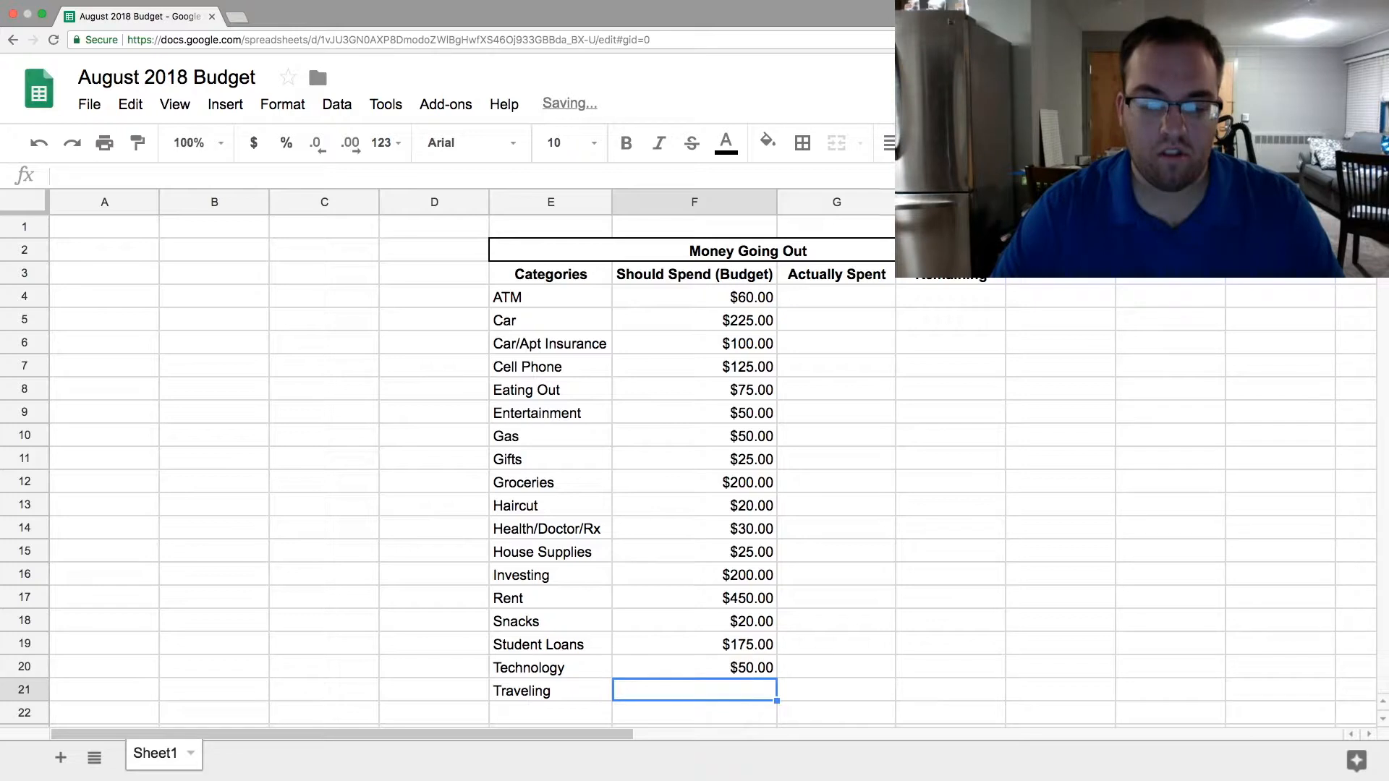
{"action": "type", "text": "50"}
{"action": "key", "text": "Return"}
{"action": "left_click", "coordinate": [946, 464]}
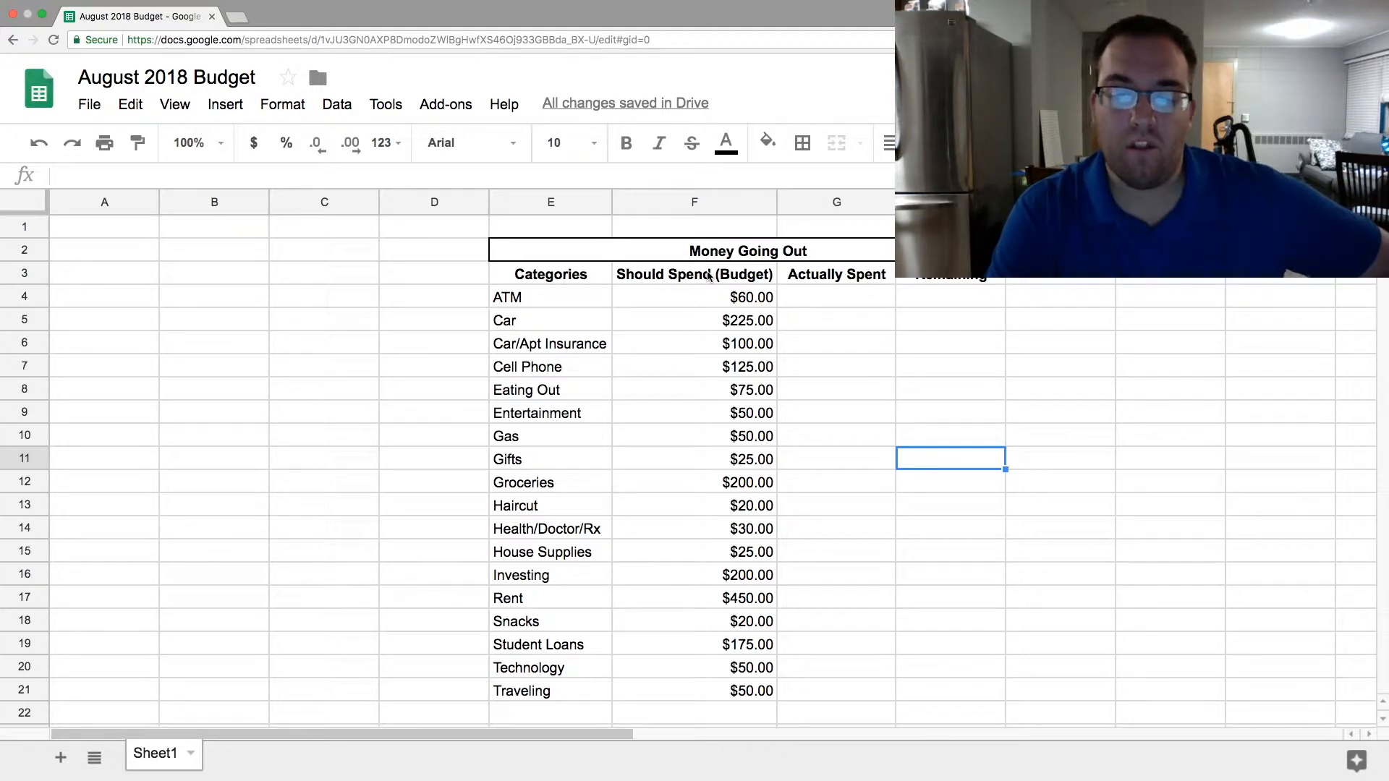
- Check the sum of the Should Spend (Budget) amounts by selecting F4:F21
{"action": "left_click", "coordinate": [744, 302]}
{"action": "left_click_drag", "start_coordinate": [743, 302], "coordinate": [742, 696]}
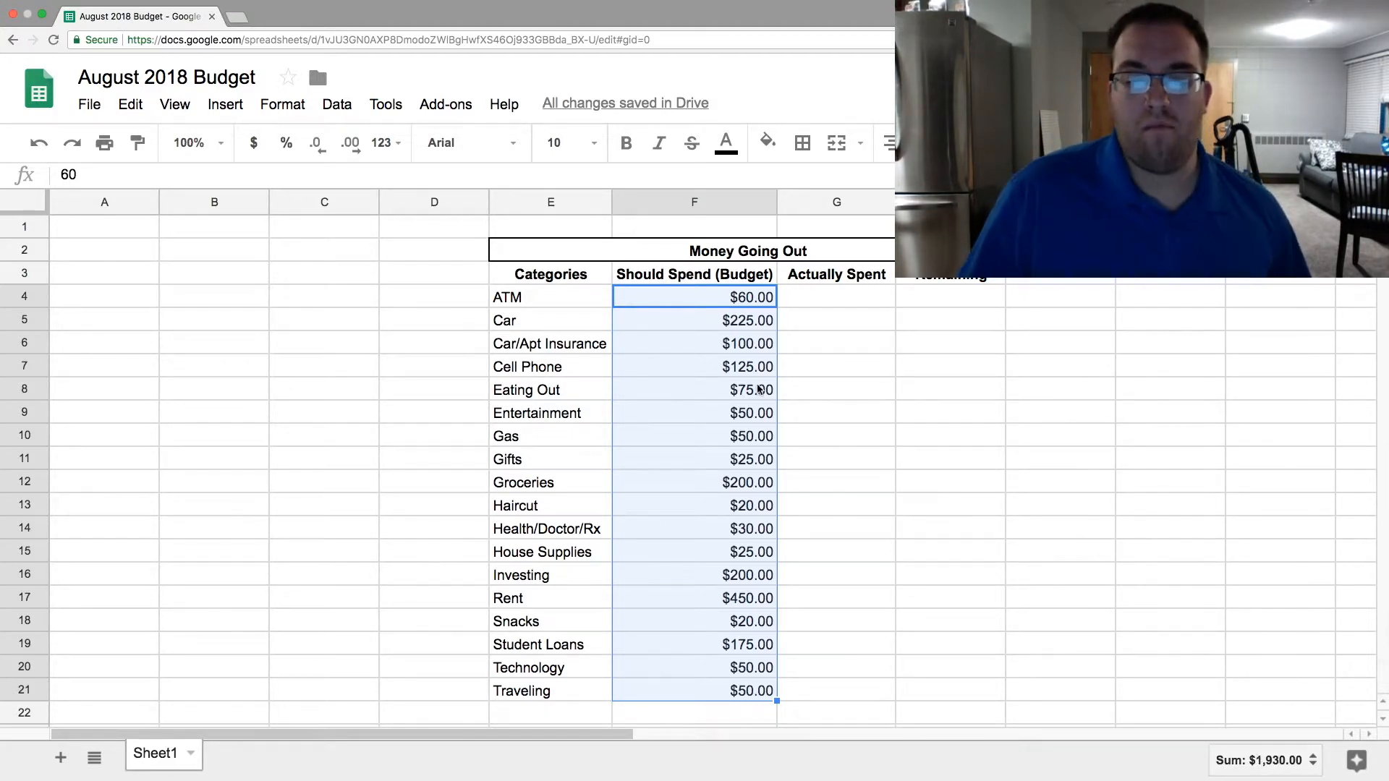
{"action": "left_click", "coordinate": [901, 411]}
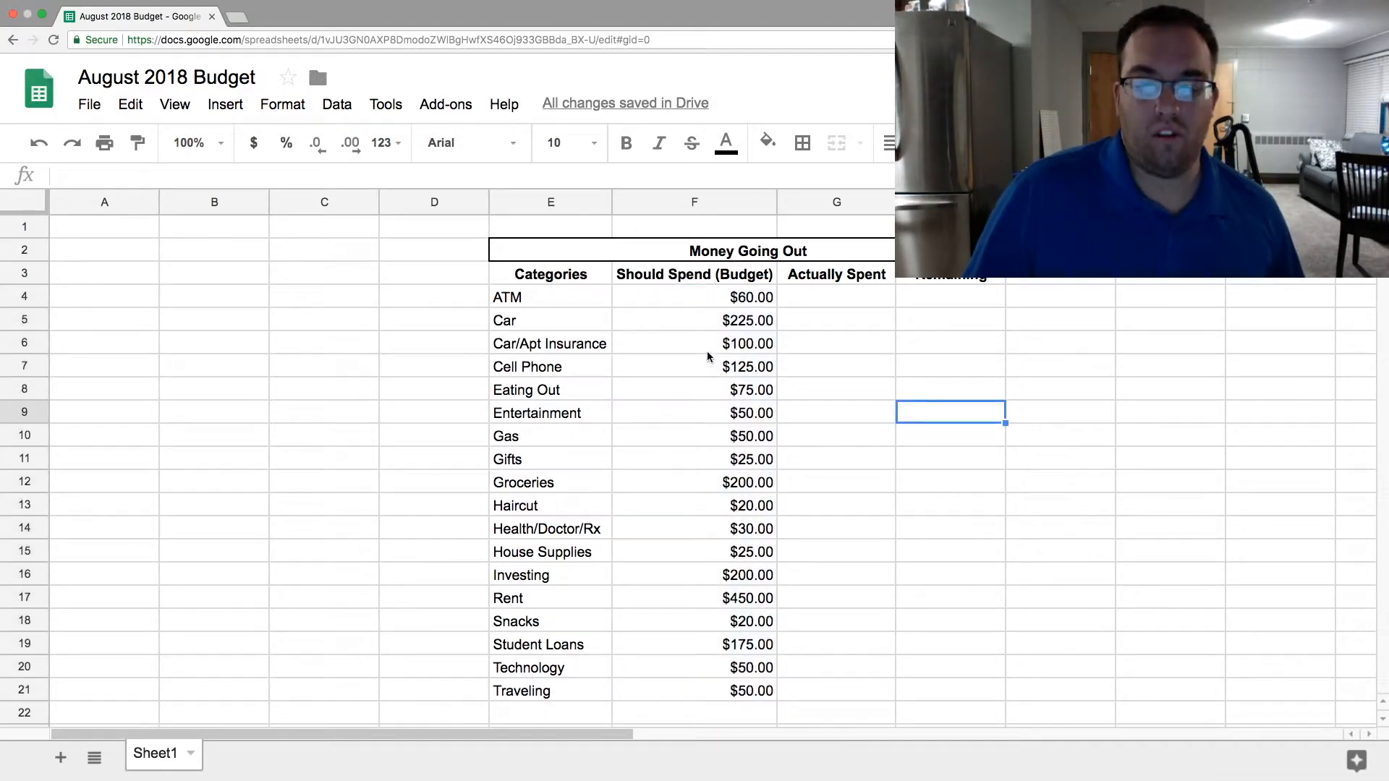
- Change the budget amounts to 175 for Groceries in F12, 50 for Eating Out in F8 and 40 for ATM in F4
{"action": "left_click", "coordinate": [722, 486]}
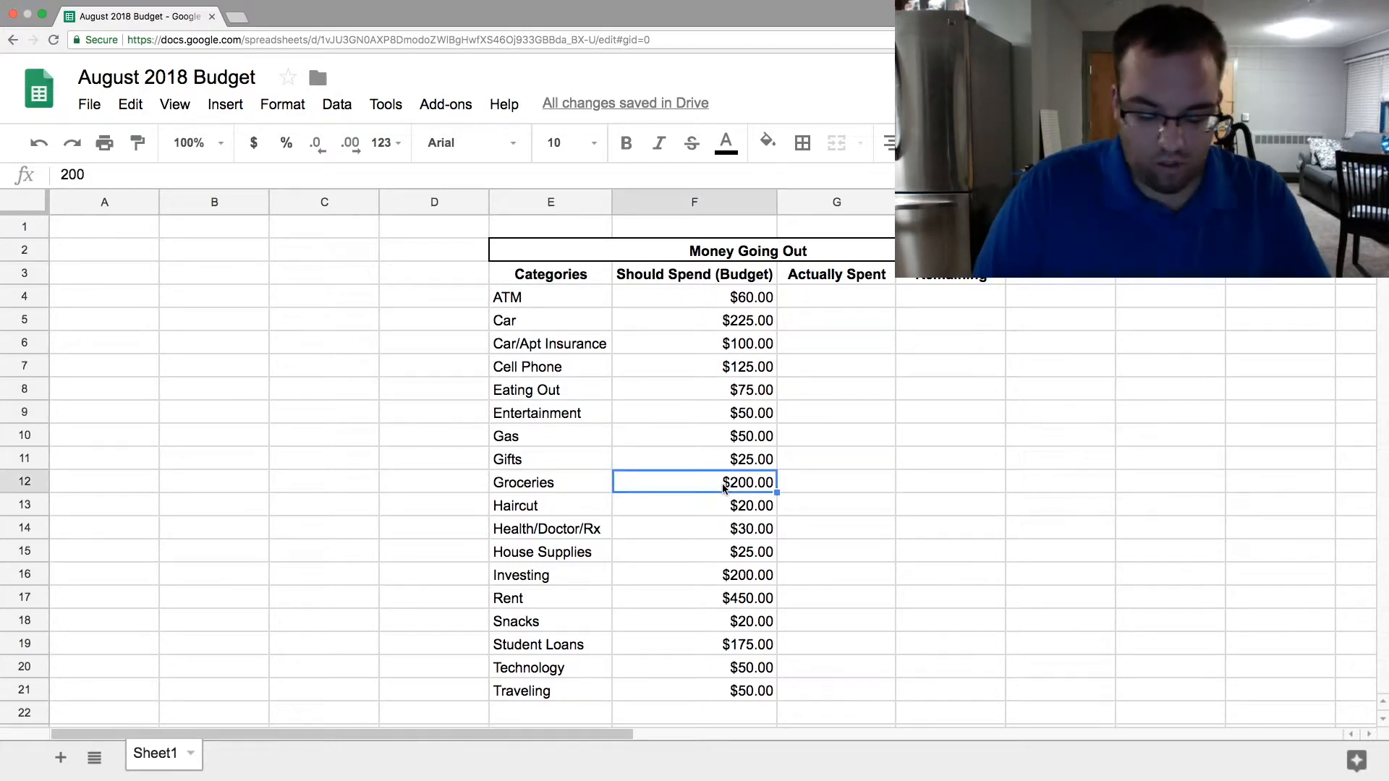
{"action": "type", "text": "175"}
{"action": "key", "text": "Return"}
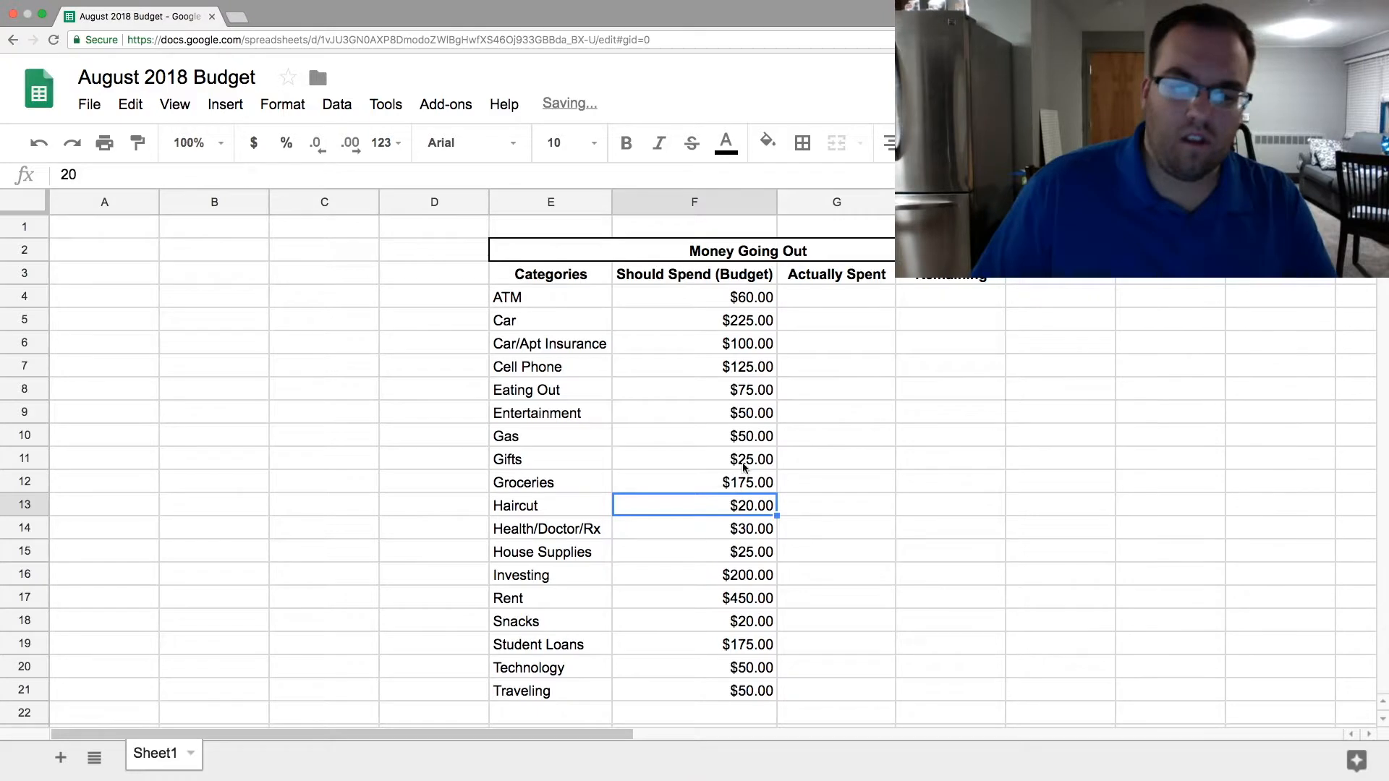
{"action": "left_click", "coordinate": [759, 397]}
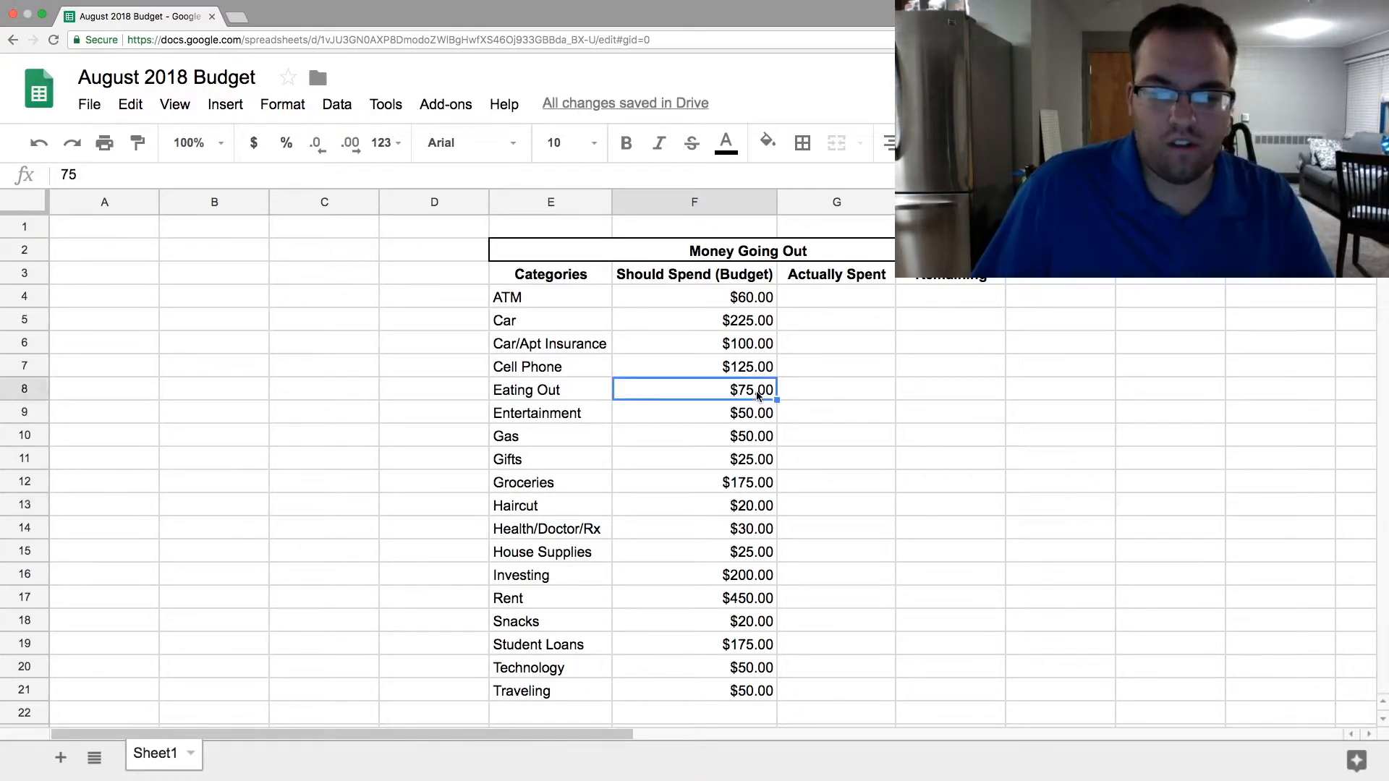
{"action": "type", "text": "50"}
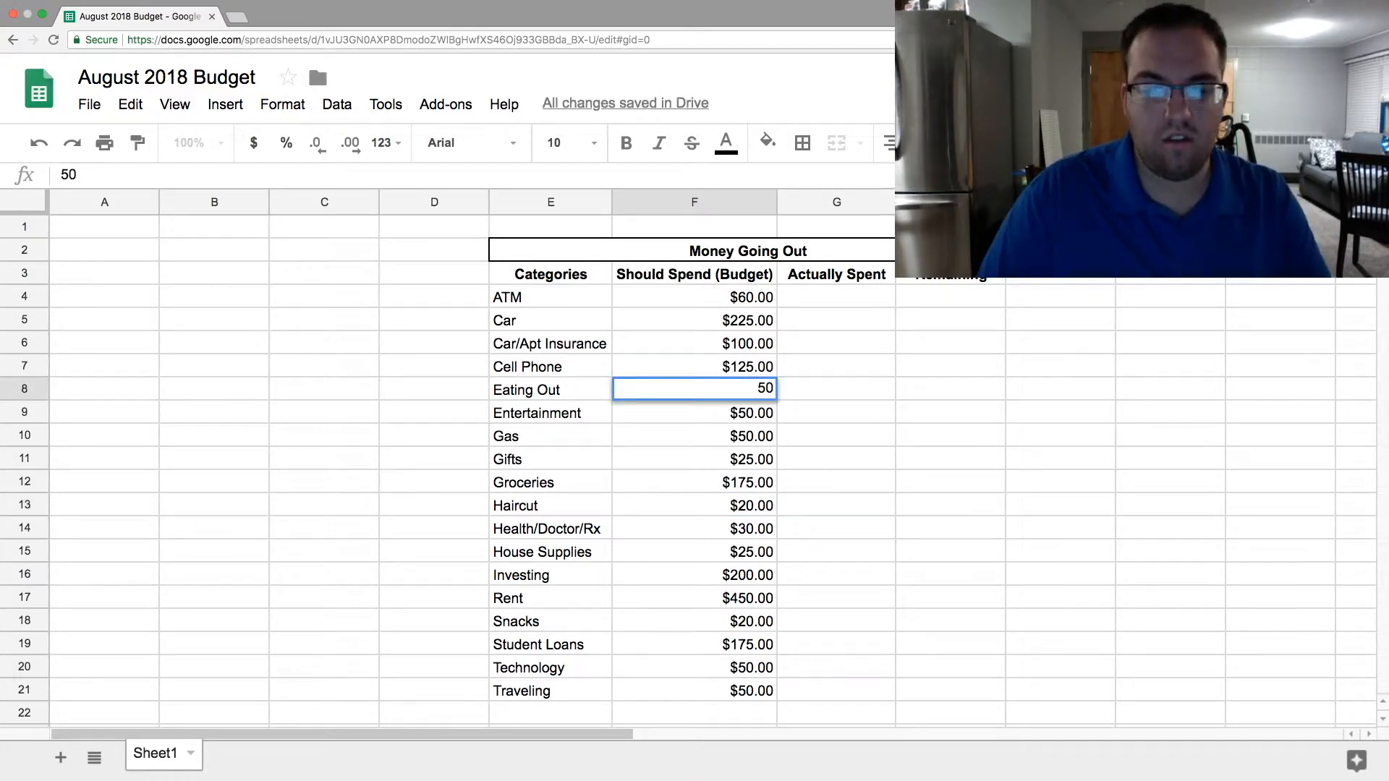
{"action": "key", "text": "Return"}
{"action": "left_click", "coordinate": [733, 302]}
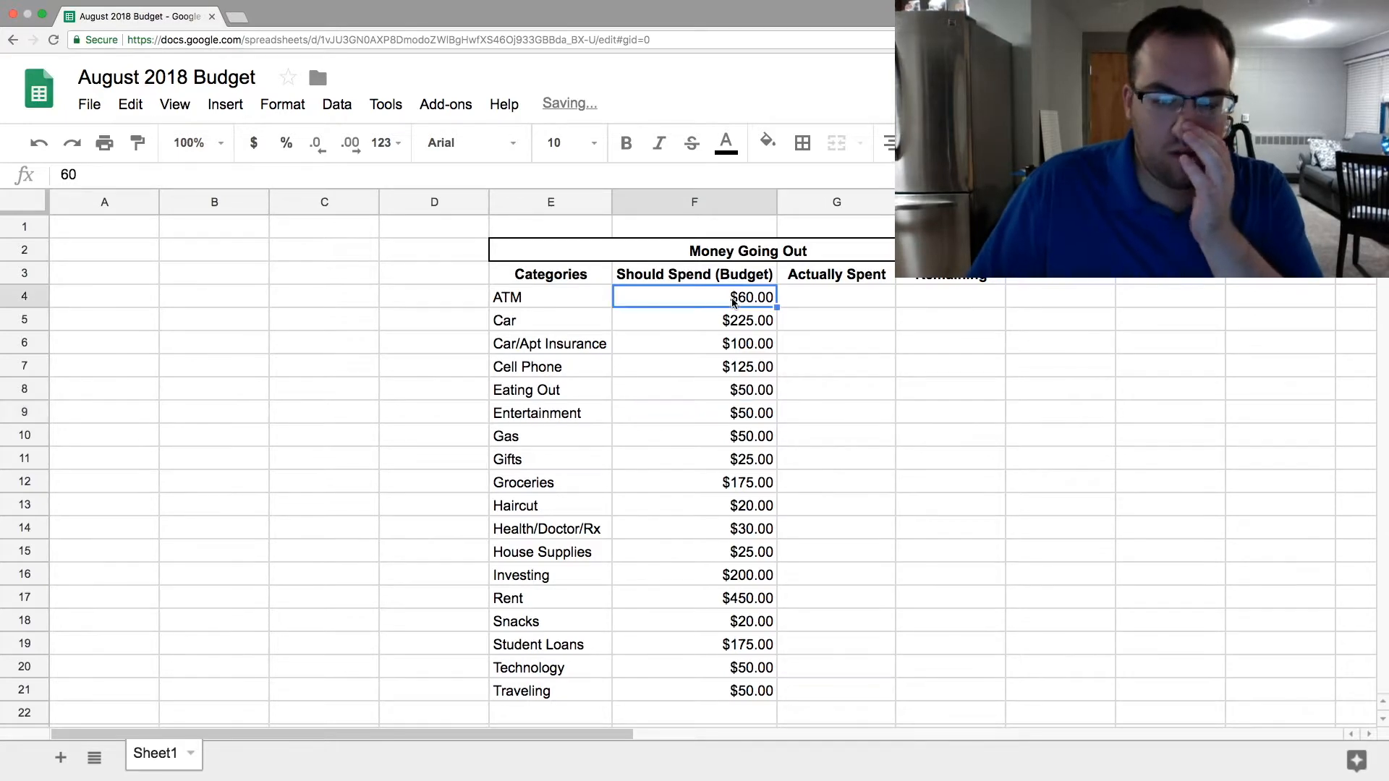
{"action": "type", "text": "40"}
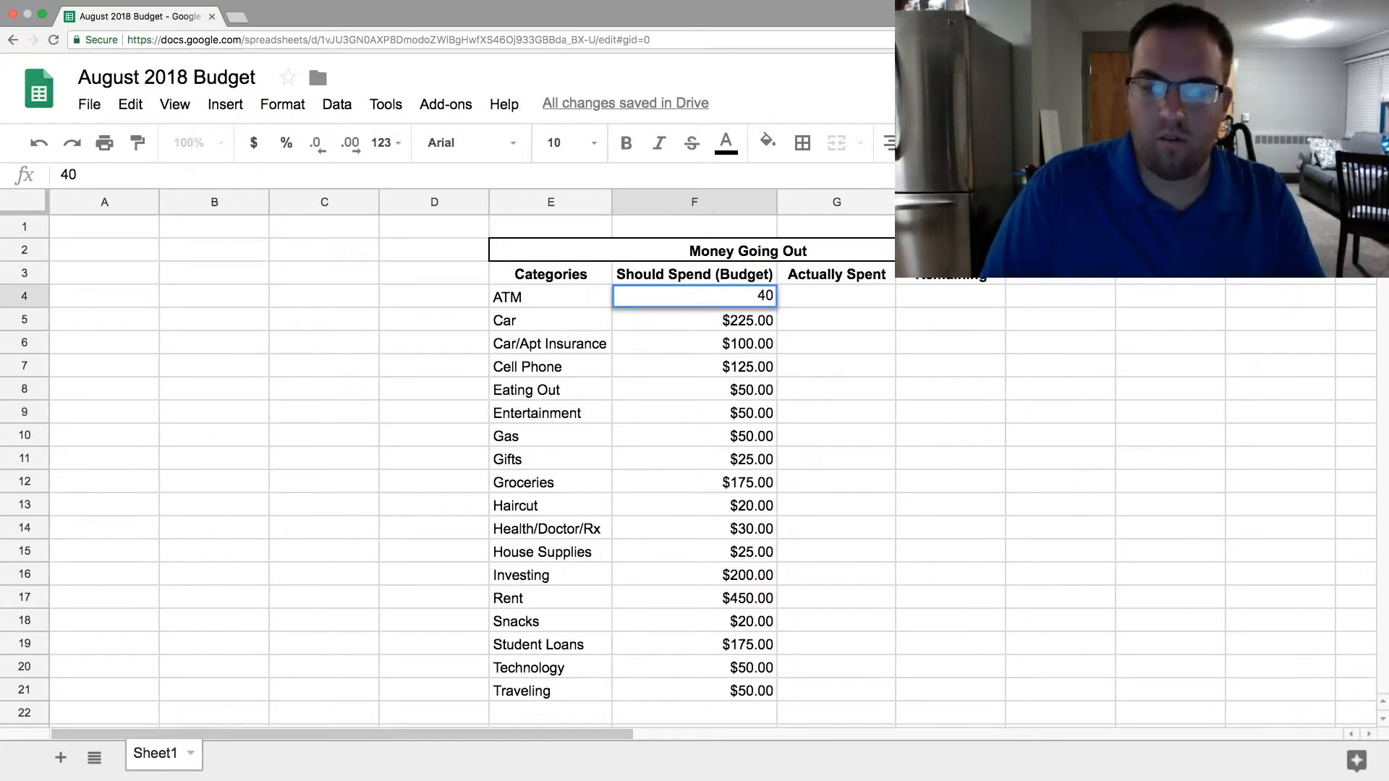
{"action": "key", "text": "Return"}
- Review the individual budget amounts from ATM through Gas in F4:F10
{"action": "left_click", "coordinate": [752, 298]}
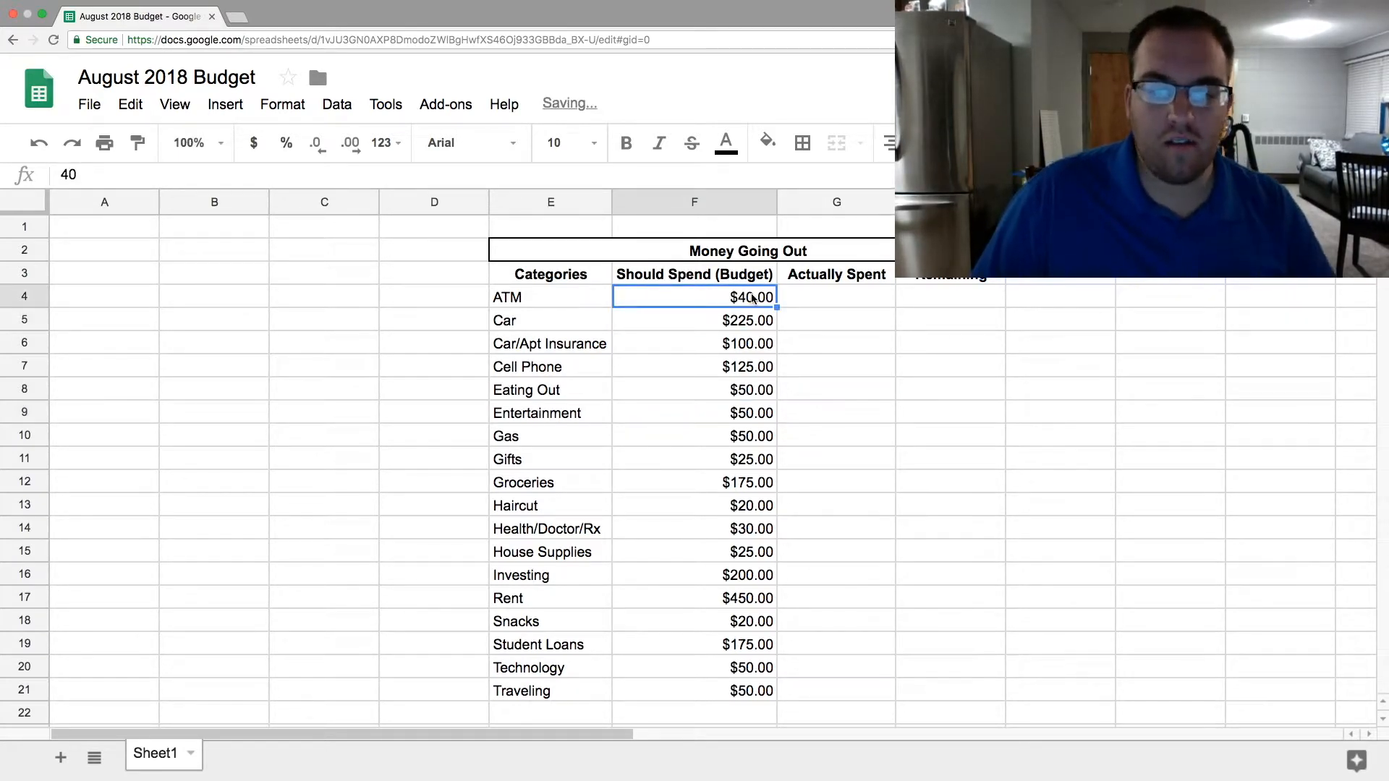
{"action": "left_click", "coordinate": [757, 323]}
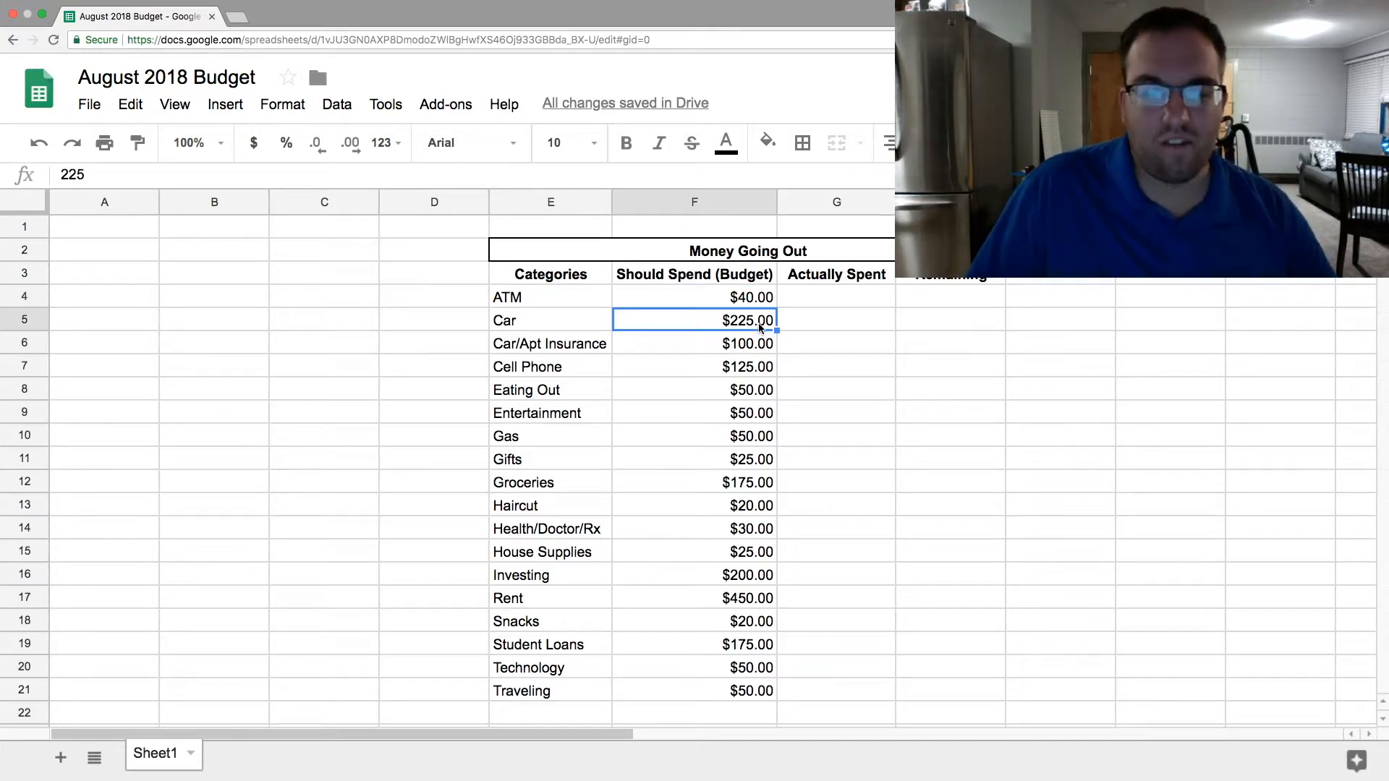
{"action": "left_click", "coordinate": [754, 342]}
{"action": "left_click", "coordinate": [747, 368]}
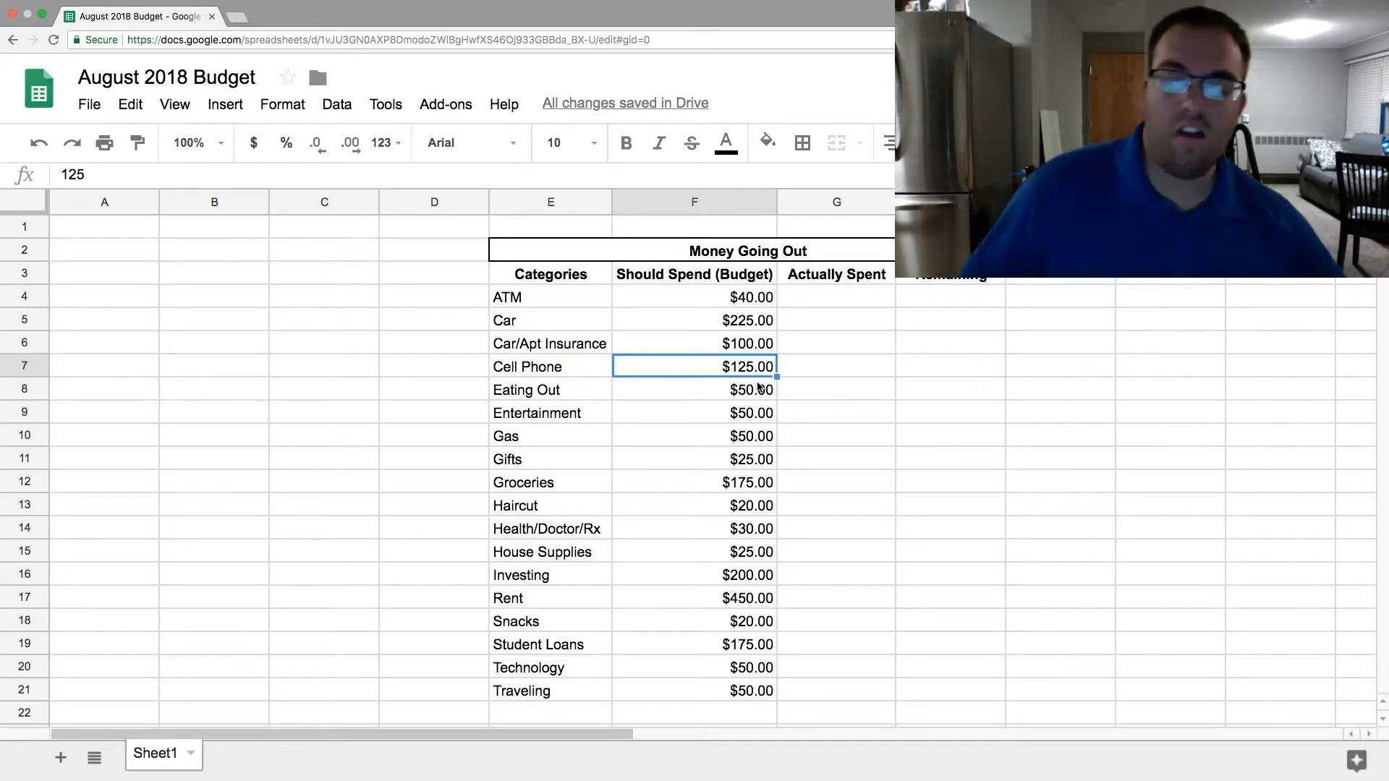
{"action": "left_click", "coordinate": [758, 388]}
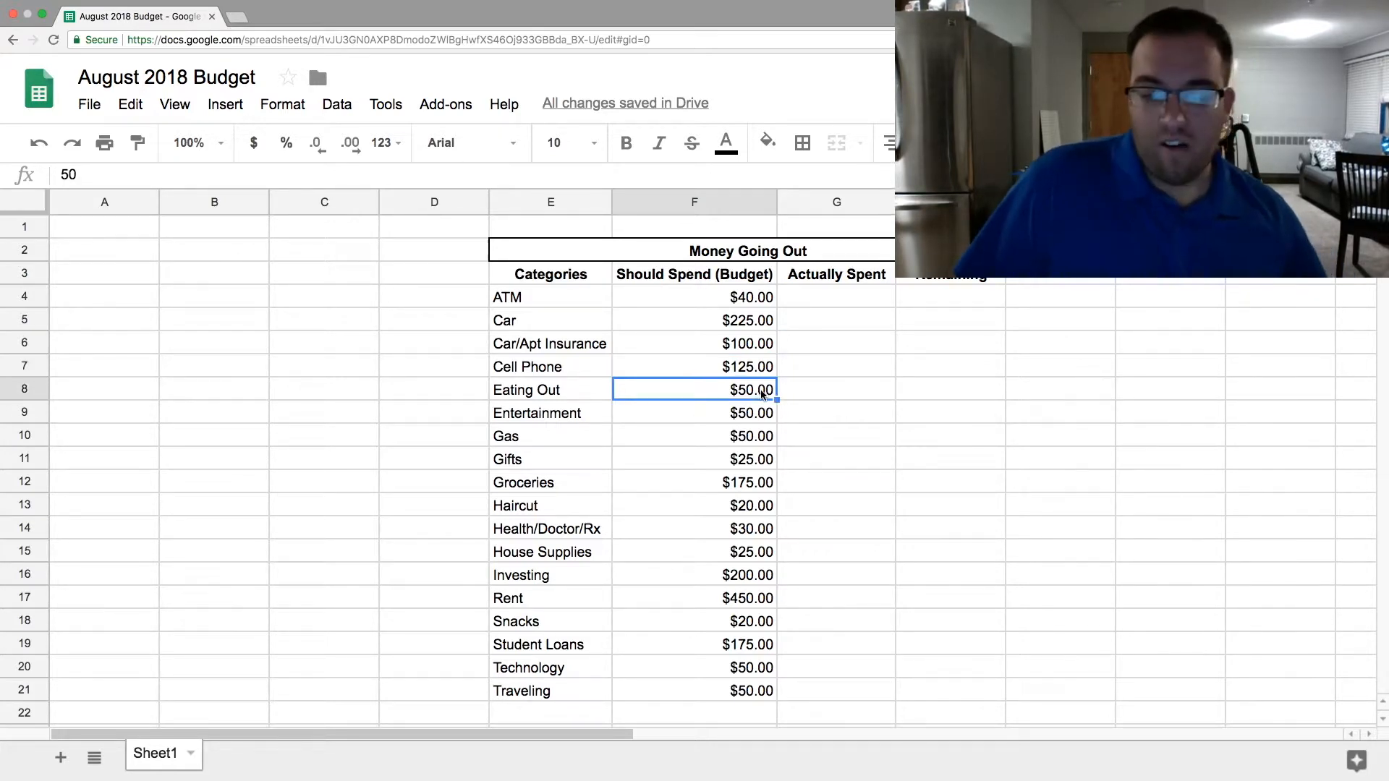
{"action": "left_click", "coordinate": [713, 408]}
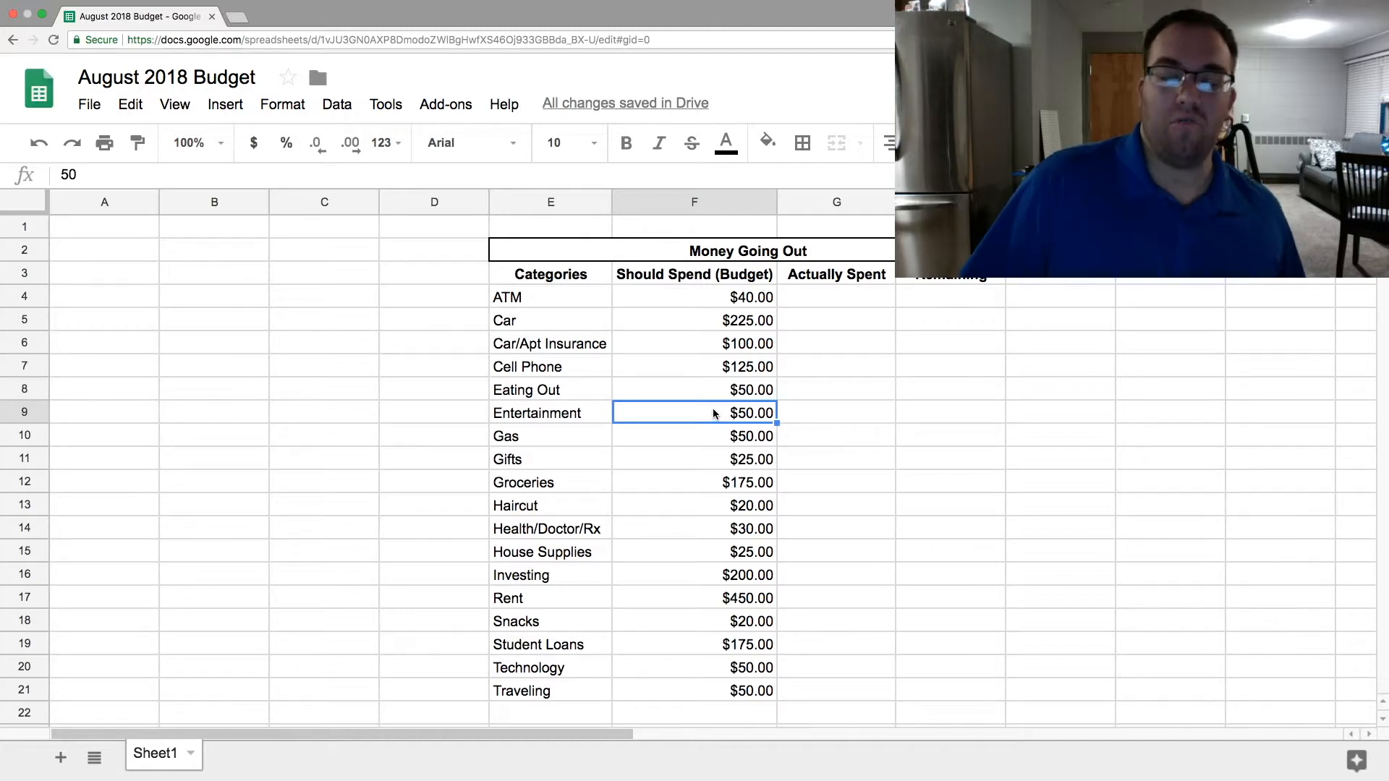
{"action": "left_click", "coordinate": [743, 441]}
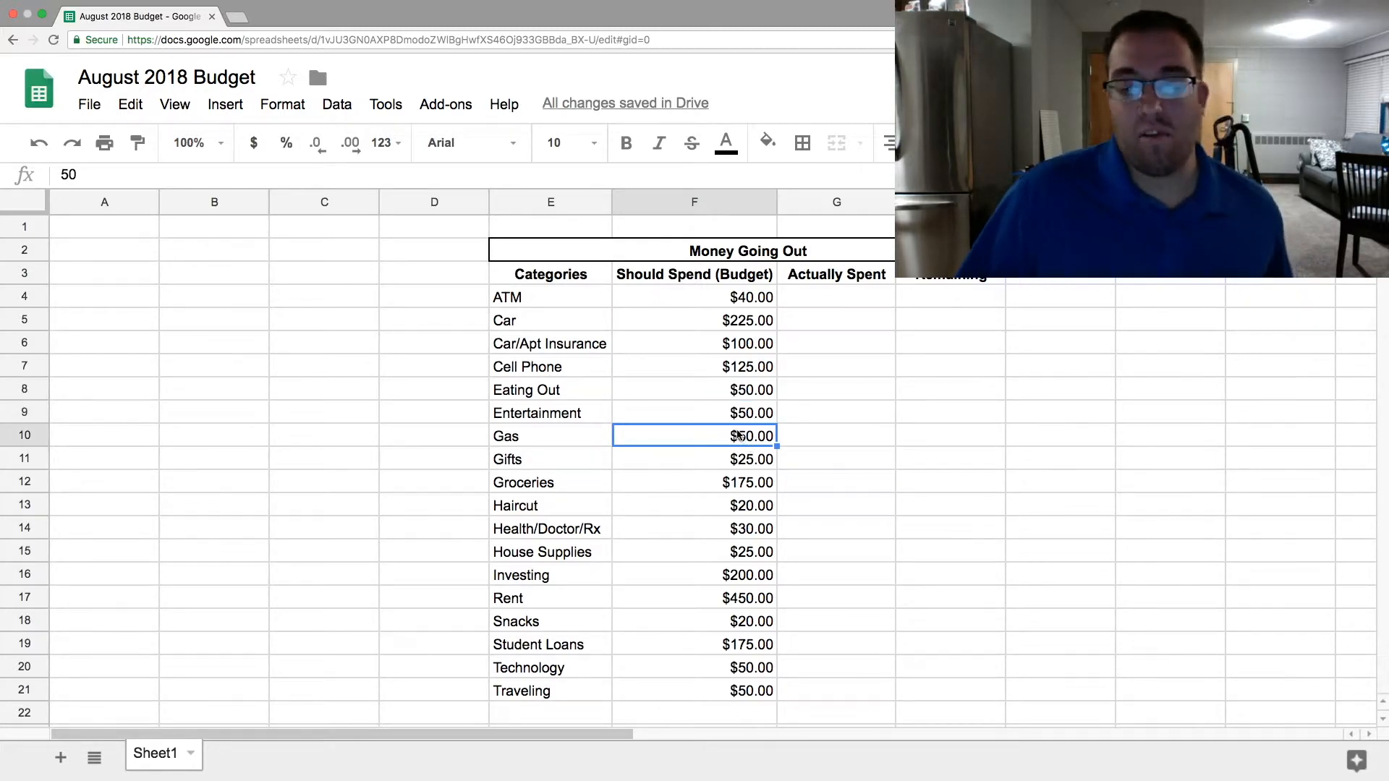
{"action": "left_click", "coordinate": [568, 441]}
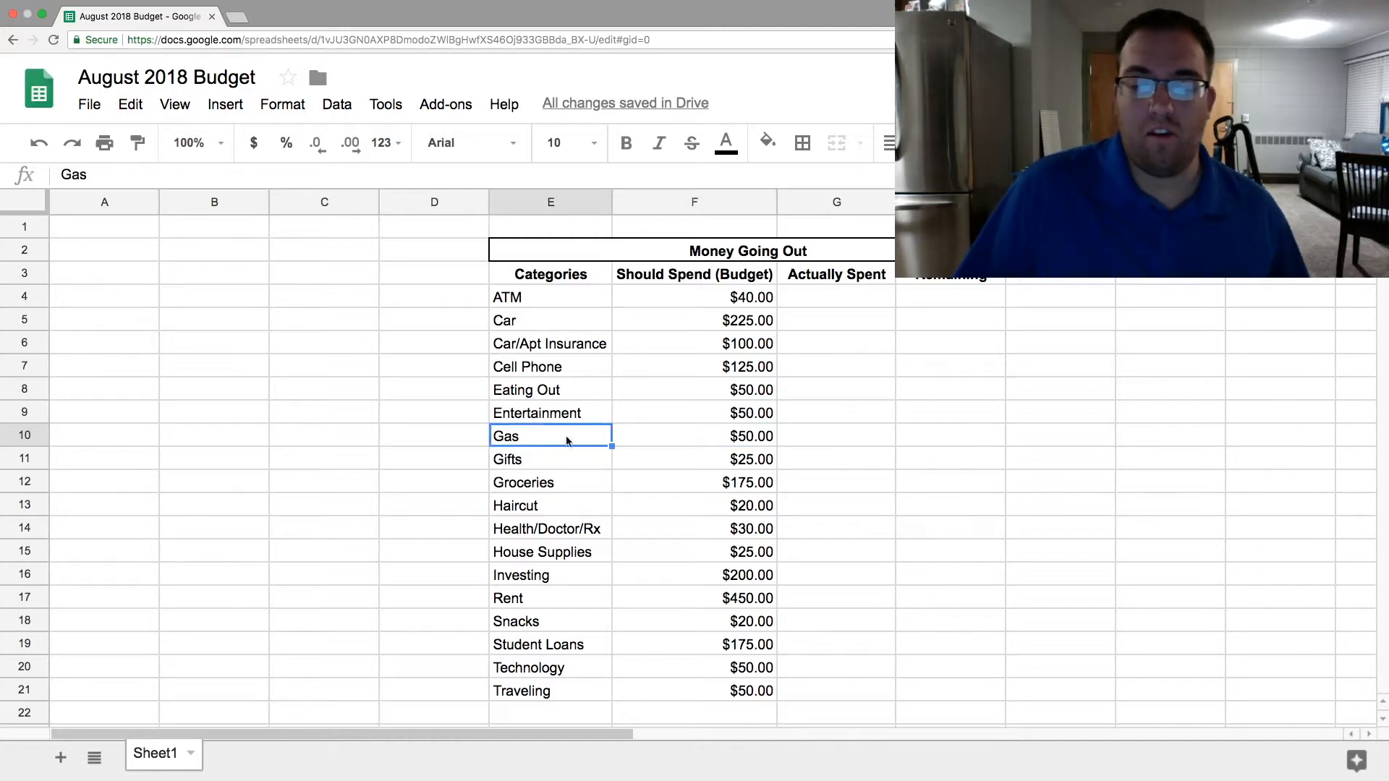
{"action": "left_click", "coordinate": [739, 442]}
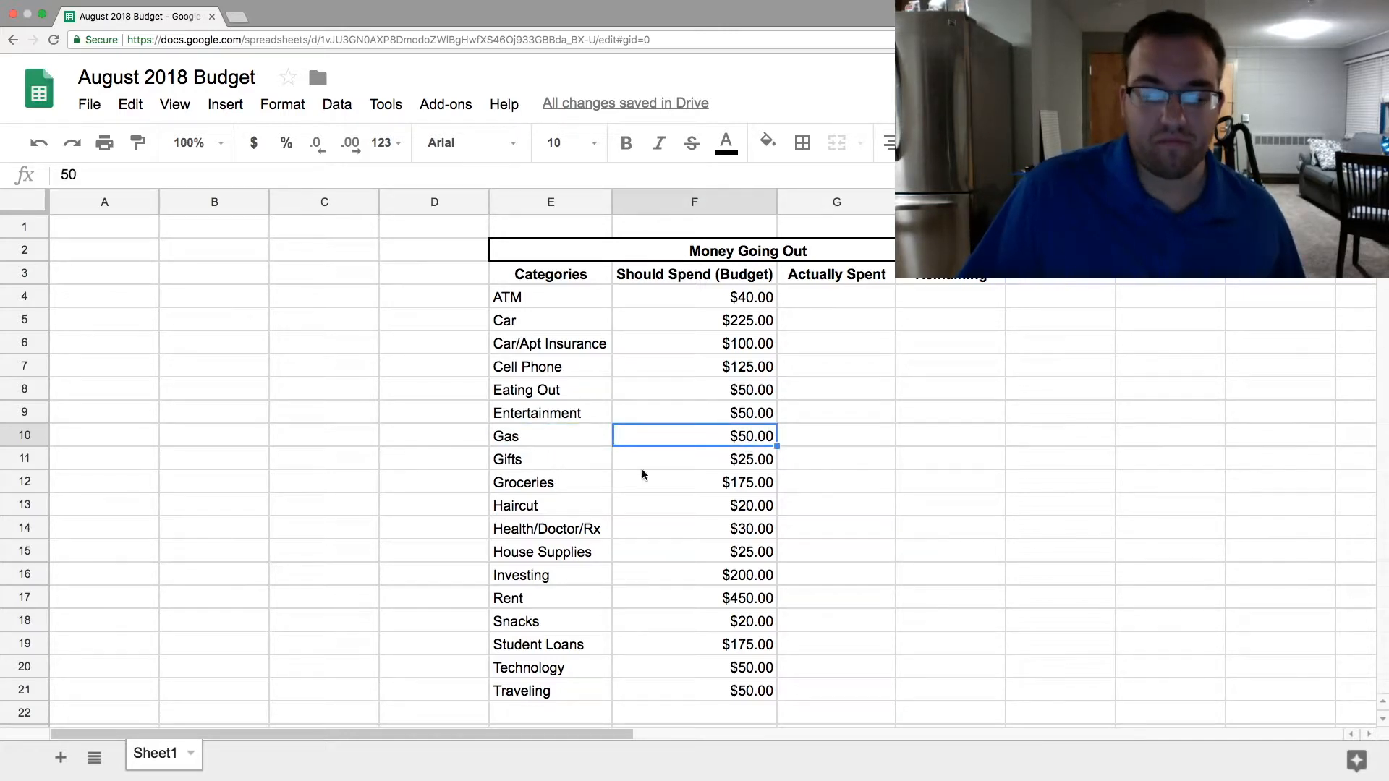
- Review the Gifts, Groceries and Health/Doctor/Rx budgets and set the Investing budget in F16 to 150
{"action": "left_click", "coordinate": [539, 463]}
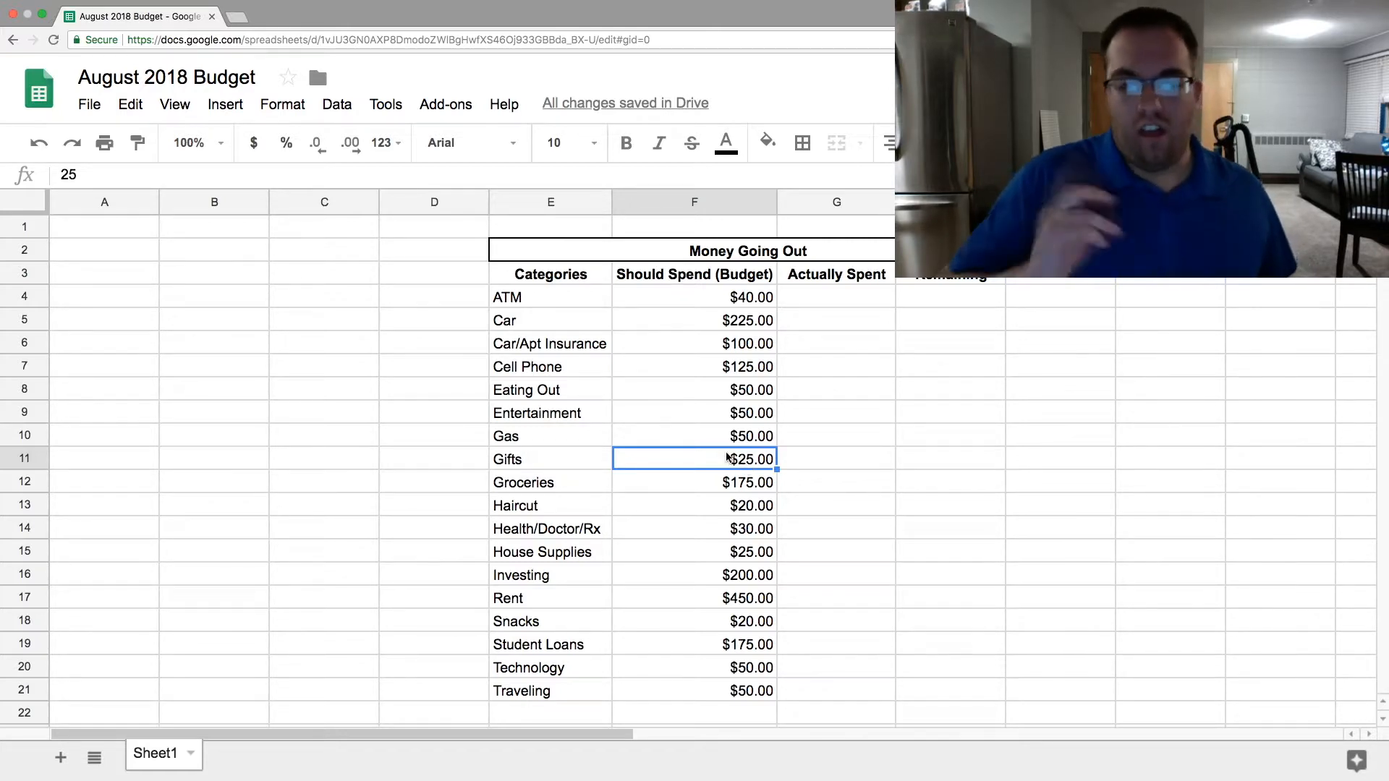
{"action": "left_click", "coordinate": [685, 476]}
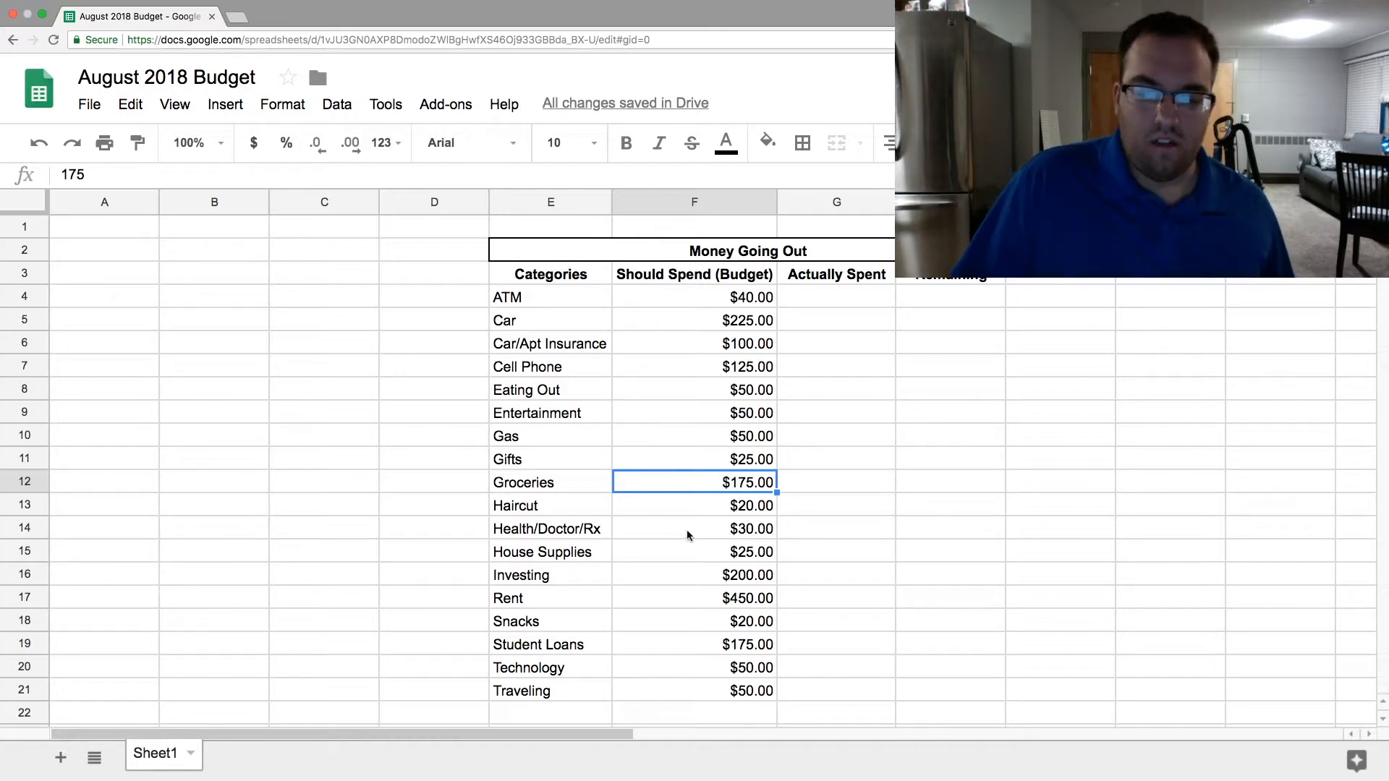
{"action": "left_click", "coordinate": [706, 534]}
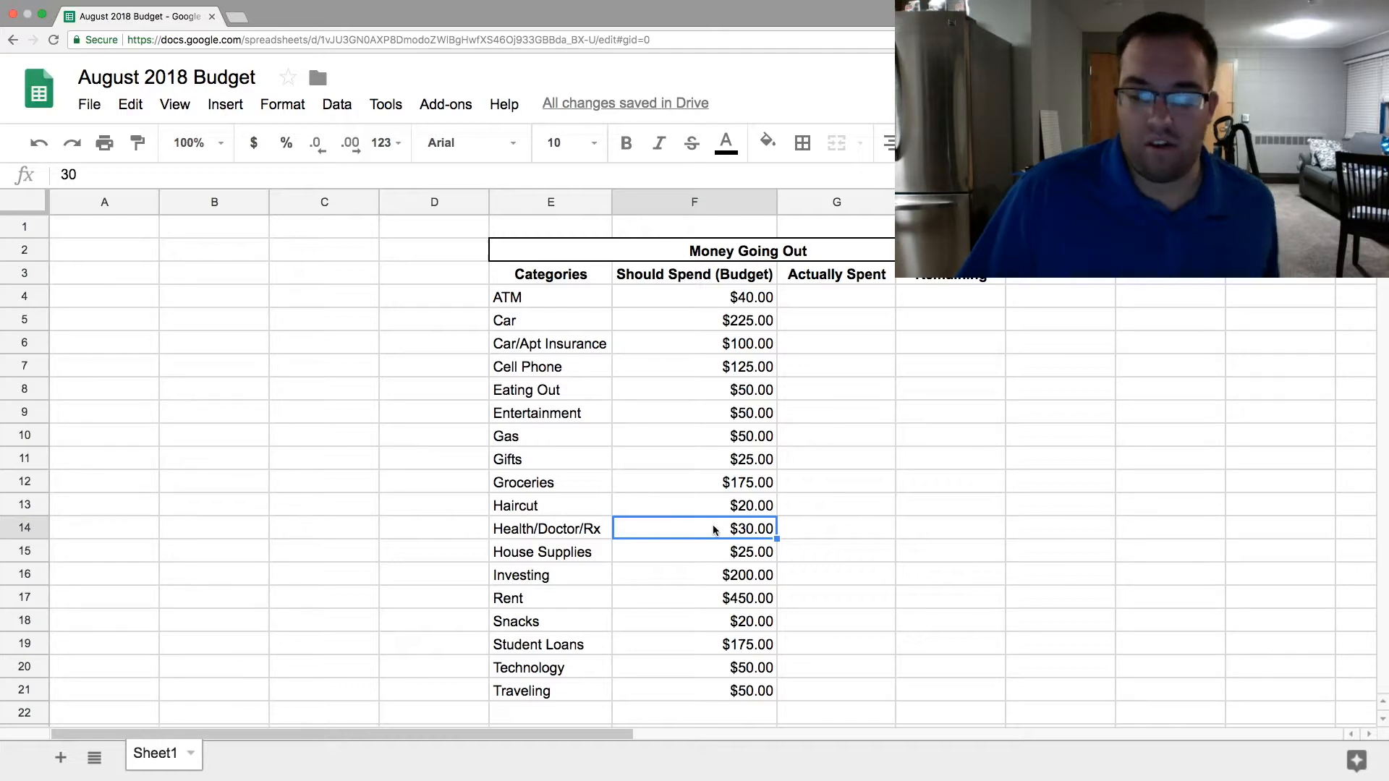
{"action": "left_click", "coordinate": [770, 575]}
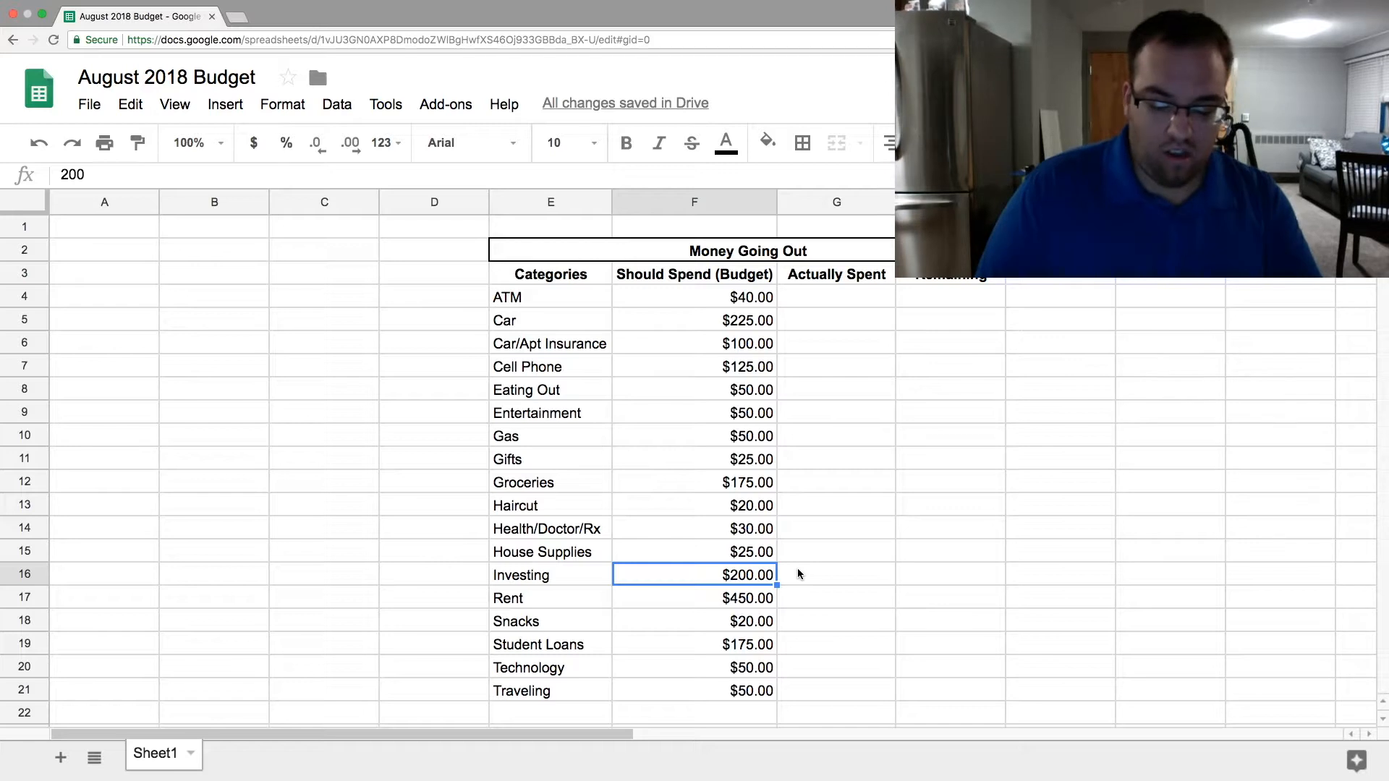
{"action": "type", "text": "150"}
{"action": "key", "text": "Return"}
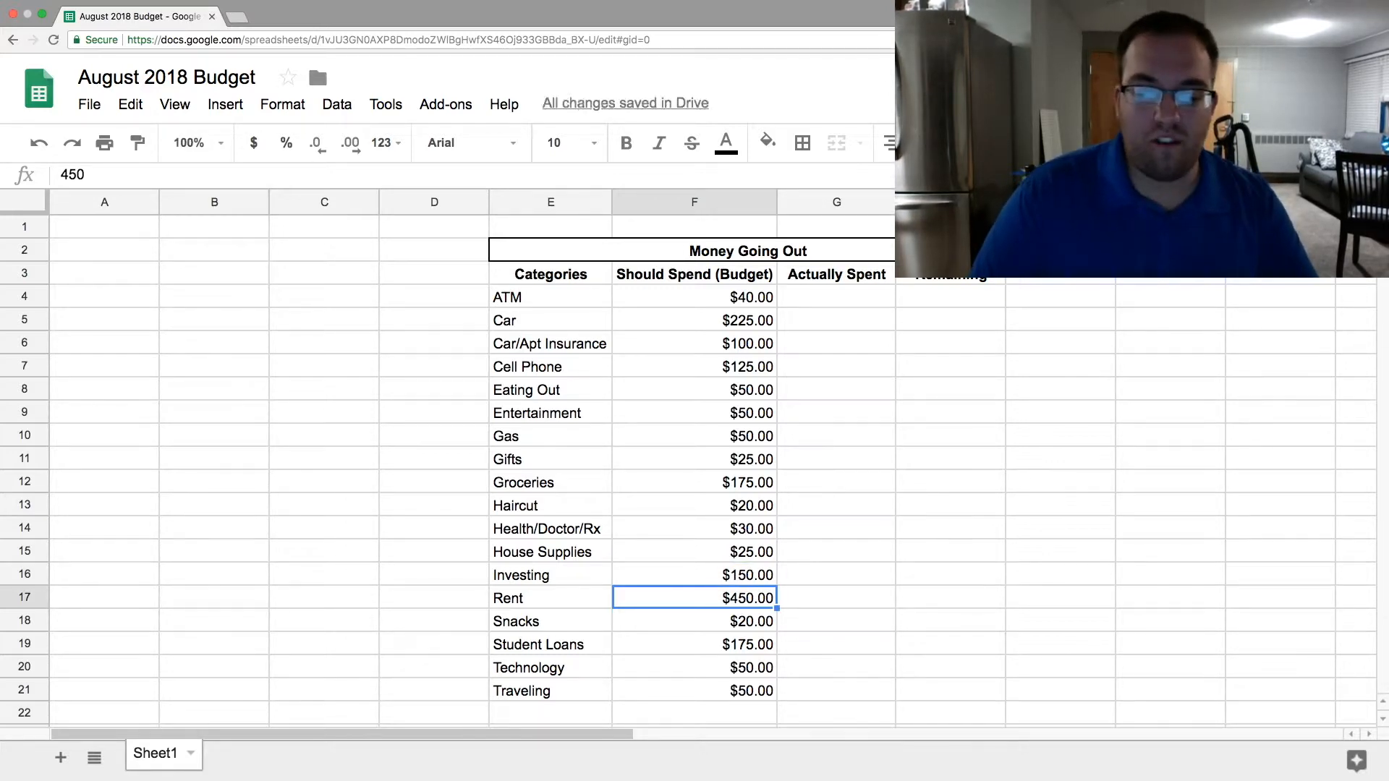
- Set the Traveling budget in F21 to 35 and check the sum of the budget amounts in F4:F21
{"action": "key", "text": "Return"}
{"action": "key", "text": "Return"}
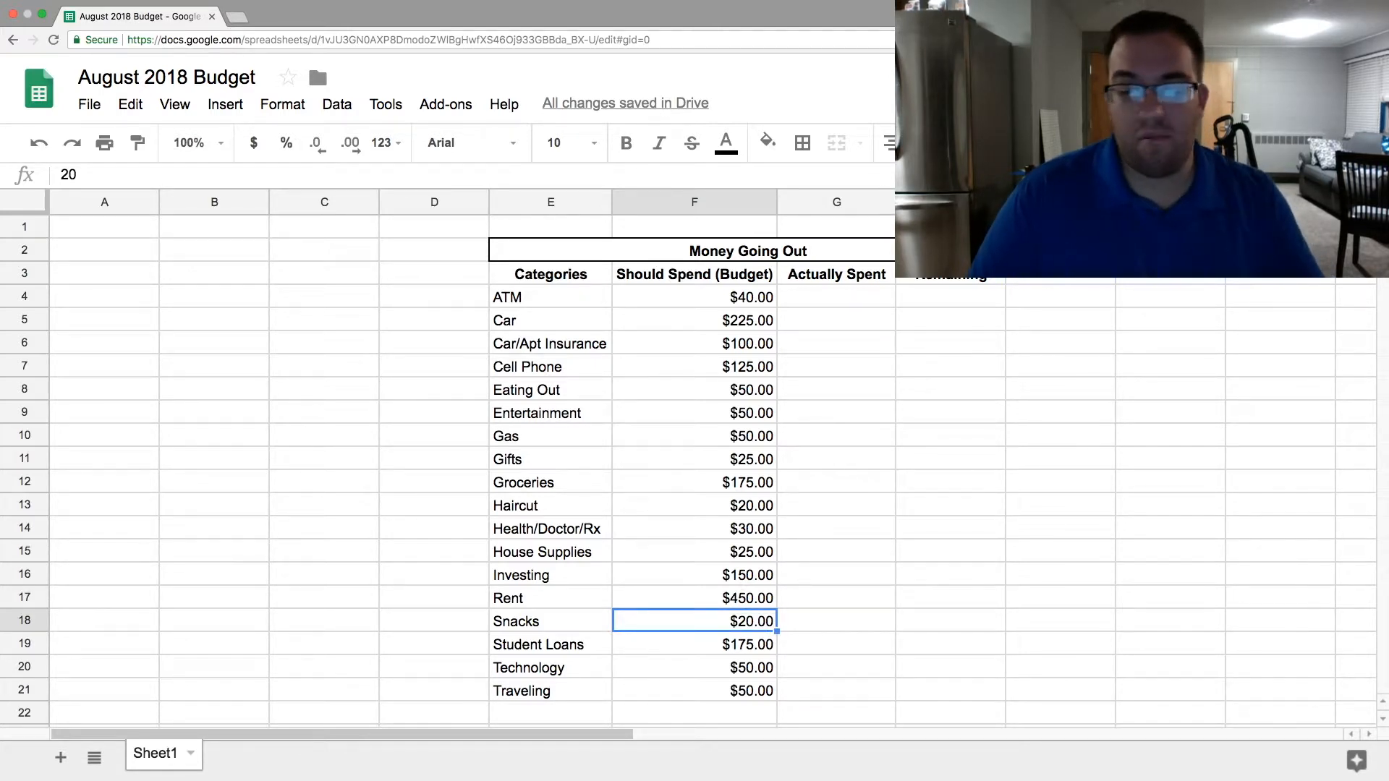
{"action": "key", "text": "Return"}
{"action": "key", "text": "Return"}
{"action": "key", "text": "Return"}
{"action": "key", "text": "Return"}
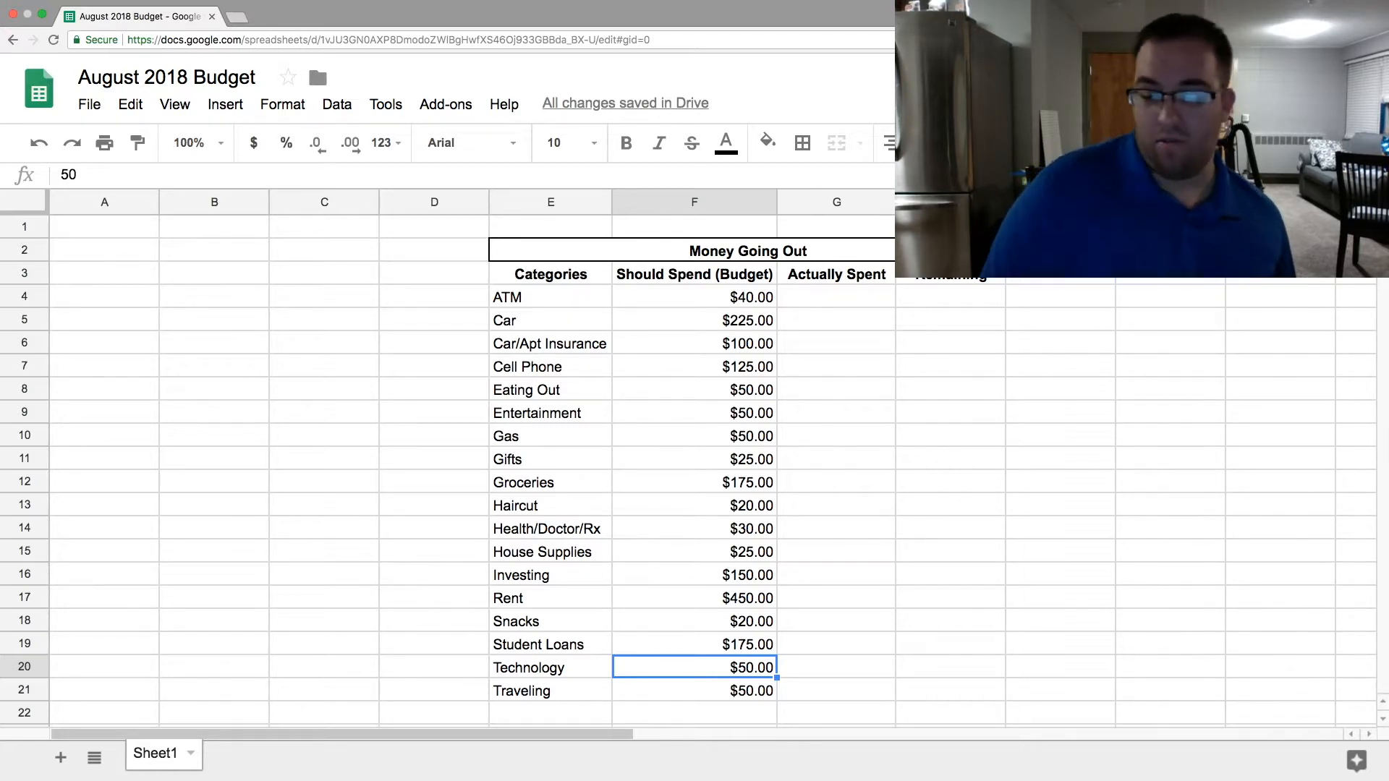
{"action": "key", "text": "Down"}
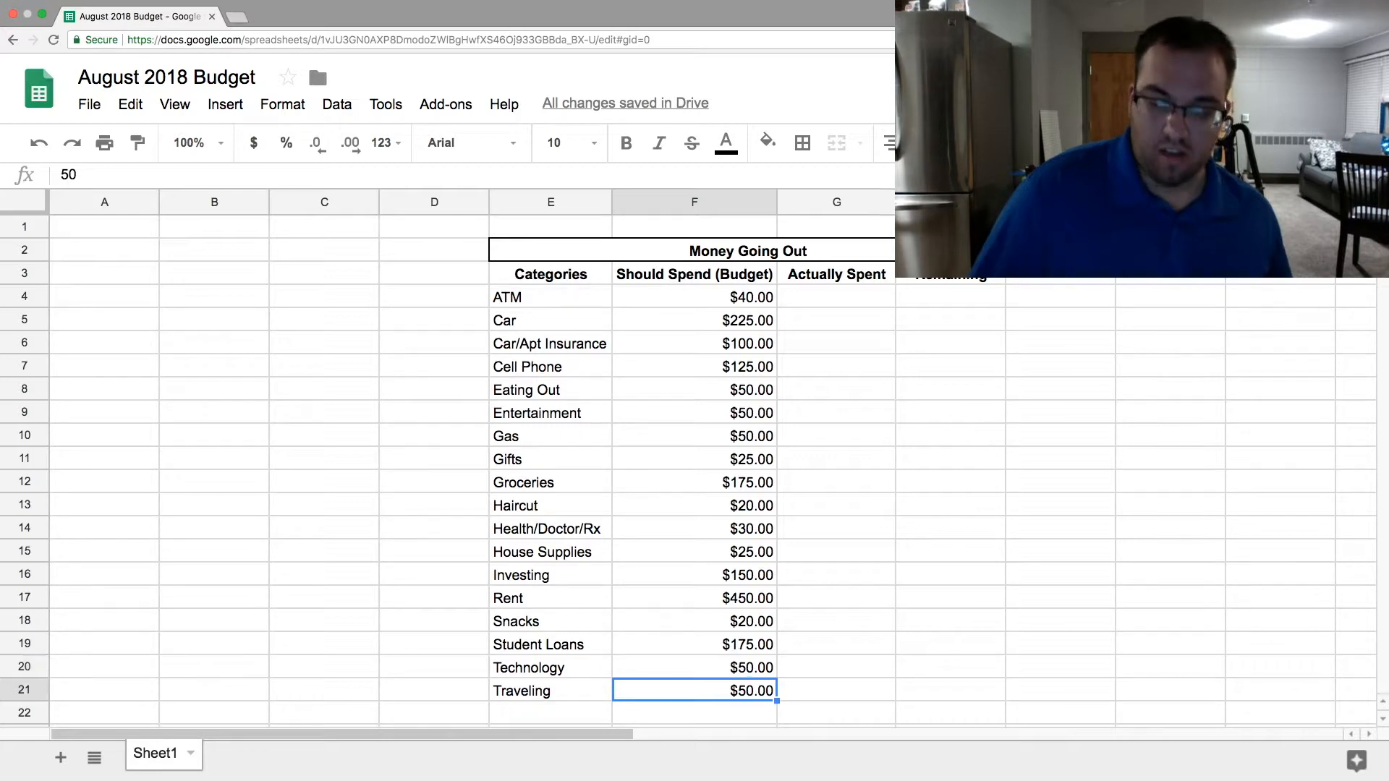
{"action": "type", "text": "35"}
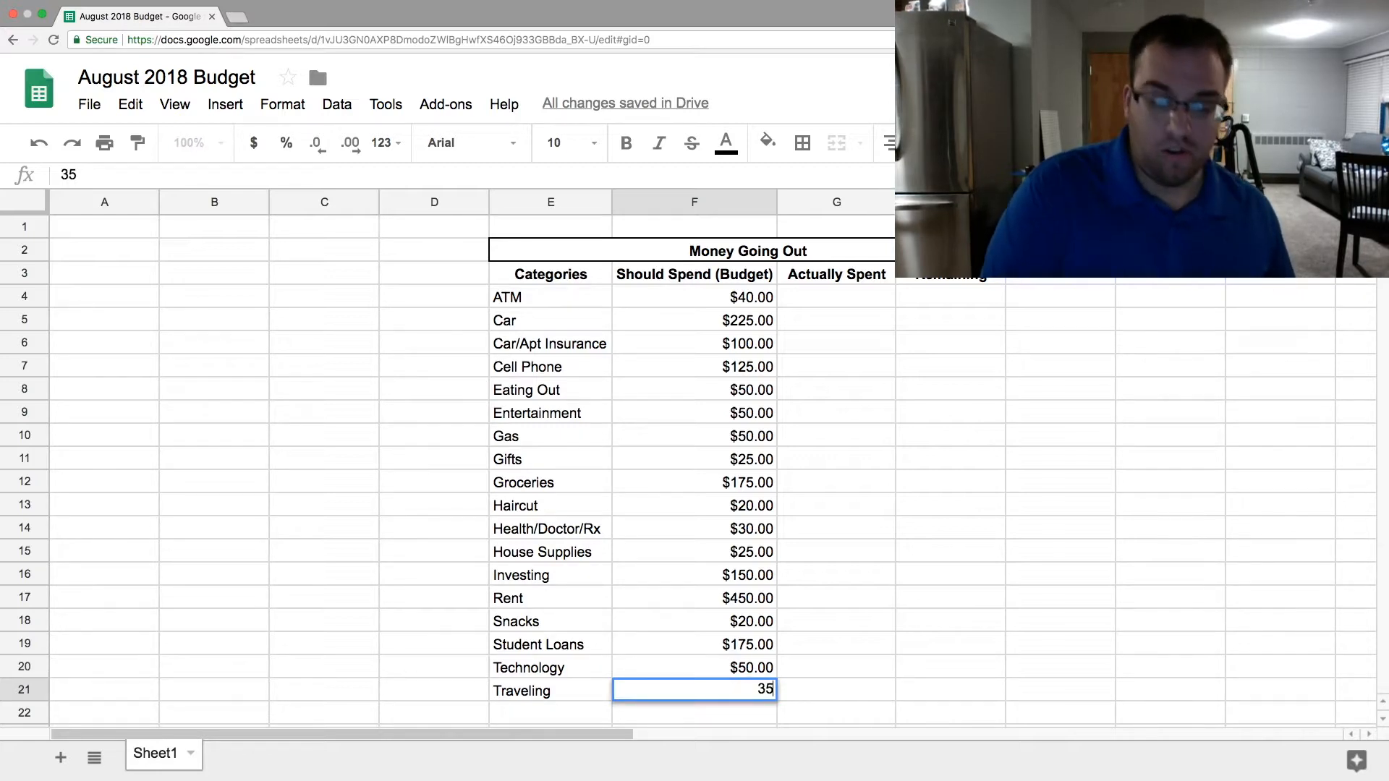
{"action": "key", "text": "Return"}
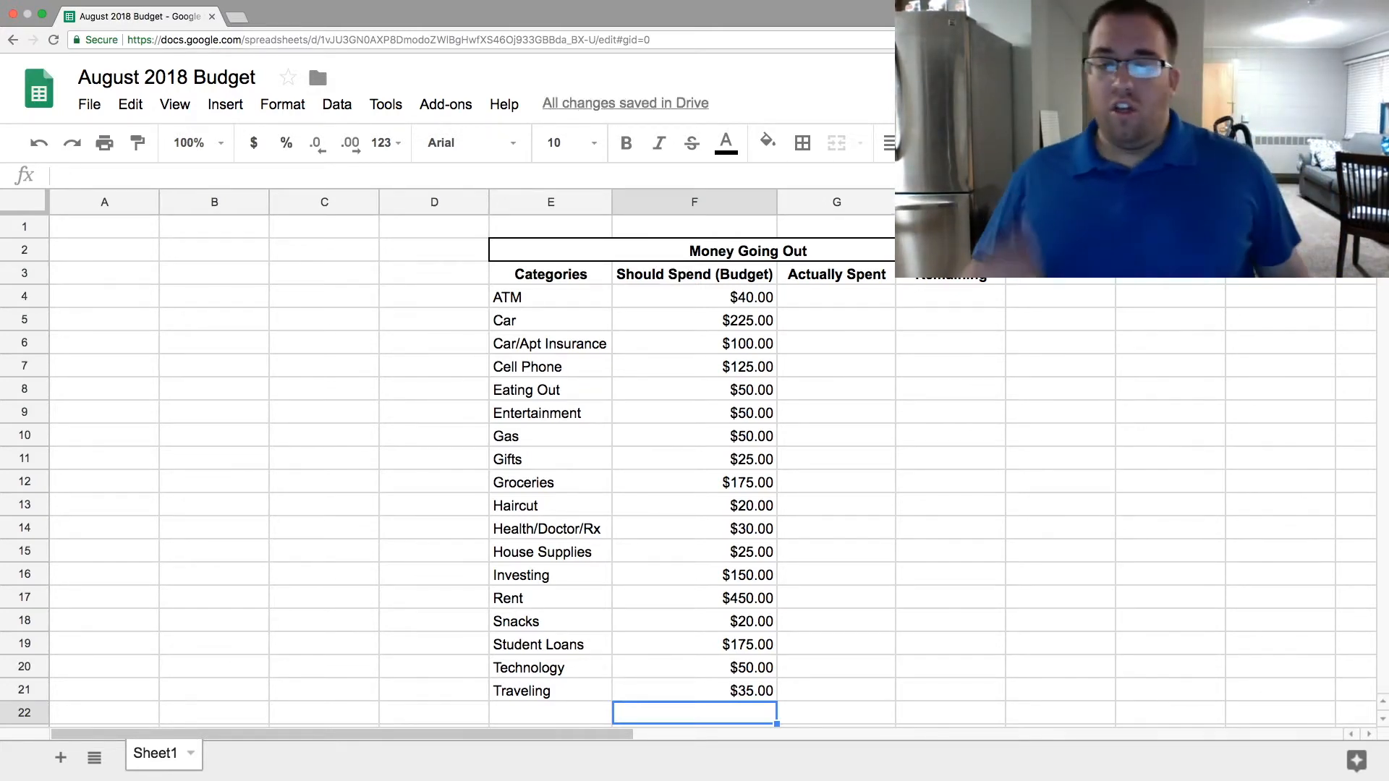
{"action": "left_click", "coordinate": [933, 528]}
{"action": "left_click_drag", "start_coordinate": [751, 300], "coordinate": [740, 692]}
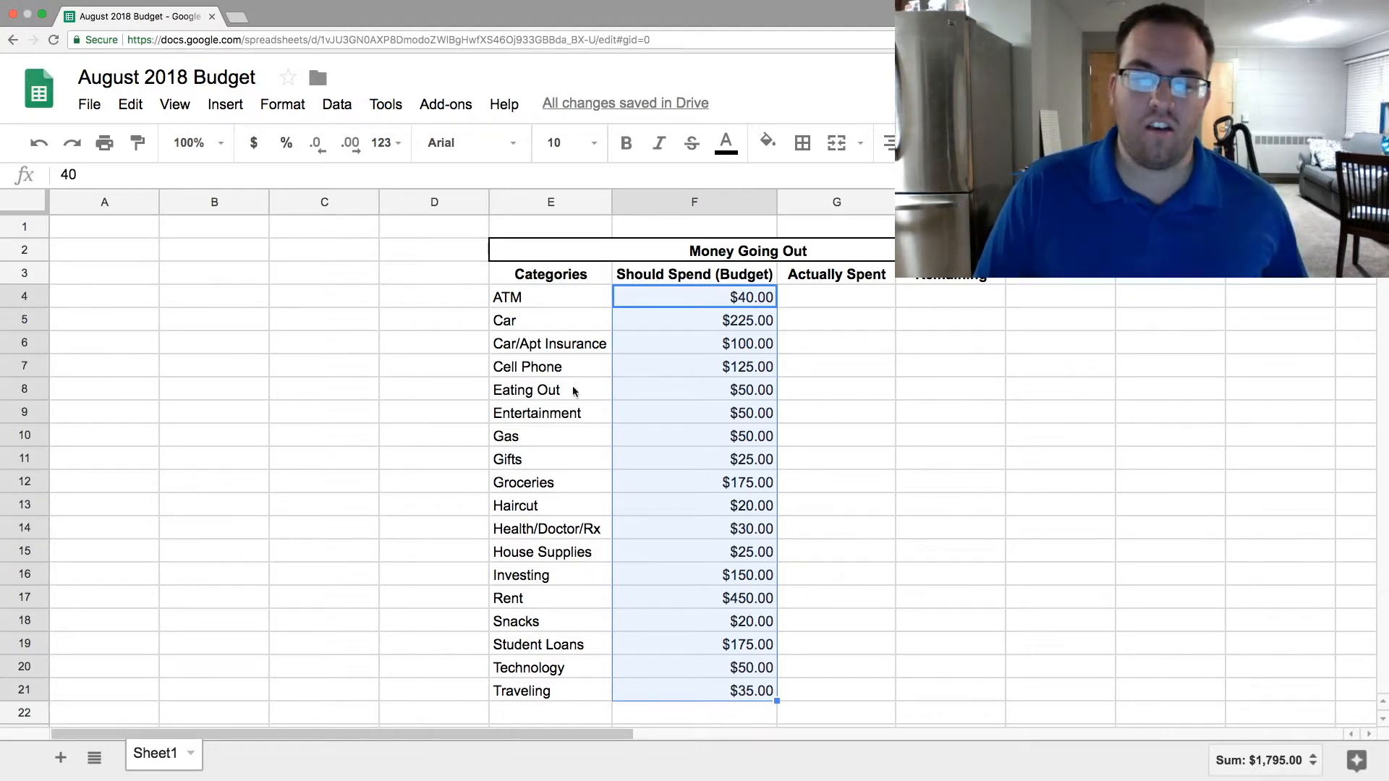
- Enter 1800 in C7 as a scratch amount and divide it by four in C8 with =C7/4
{"action": "left_click", "coordinate": [298, 373]}
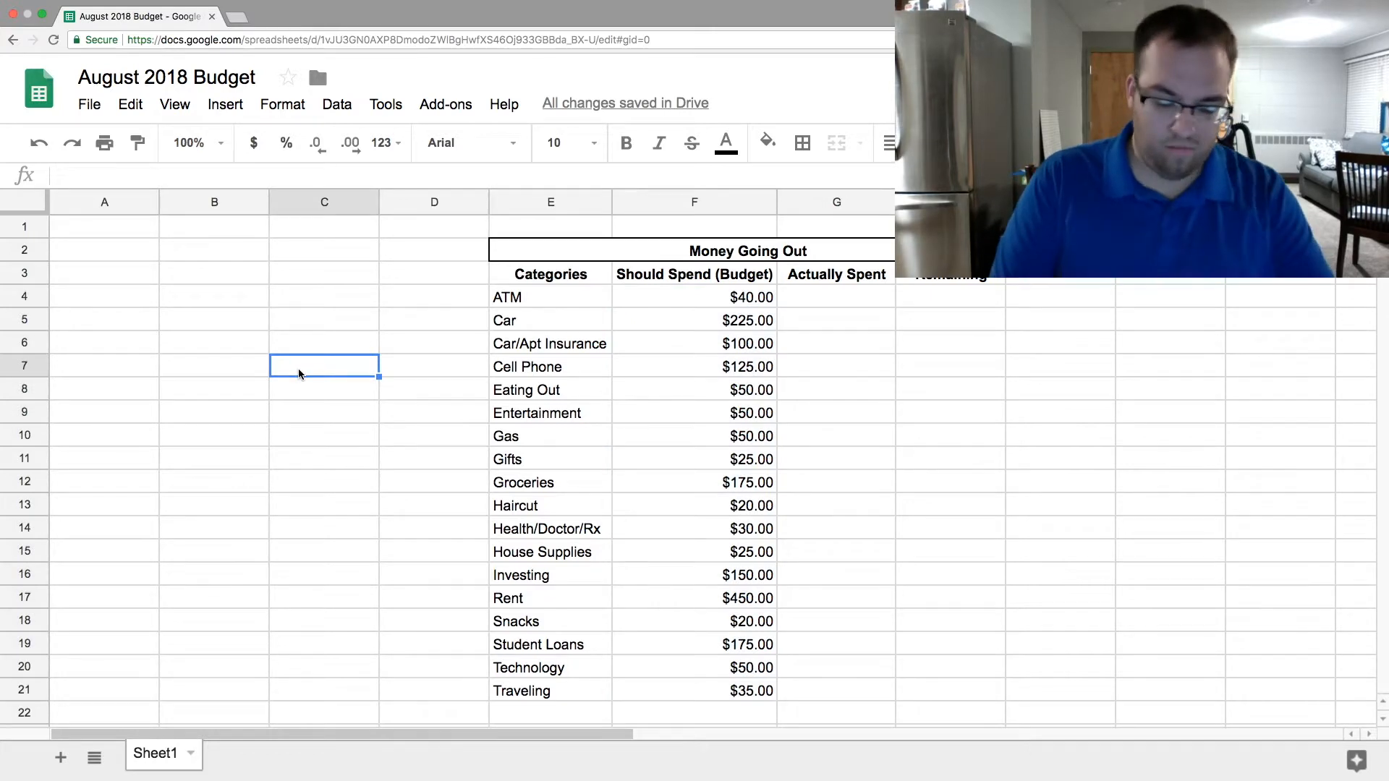
{"action": "type", "text": "189"}
{"action": "type", "text": "00"}
{"action": "key", "text": "Return"}
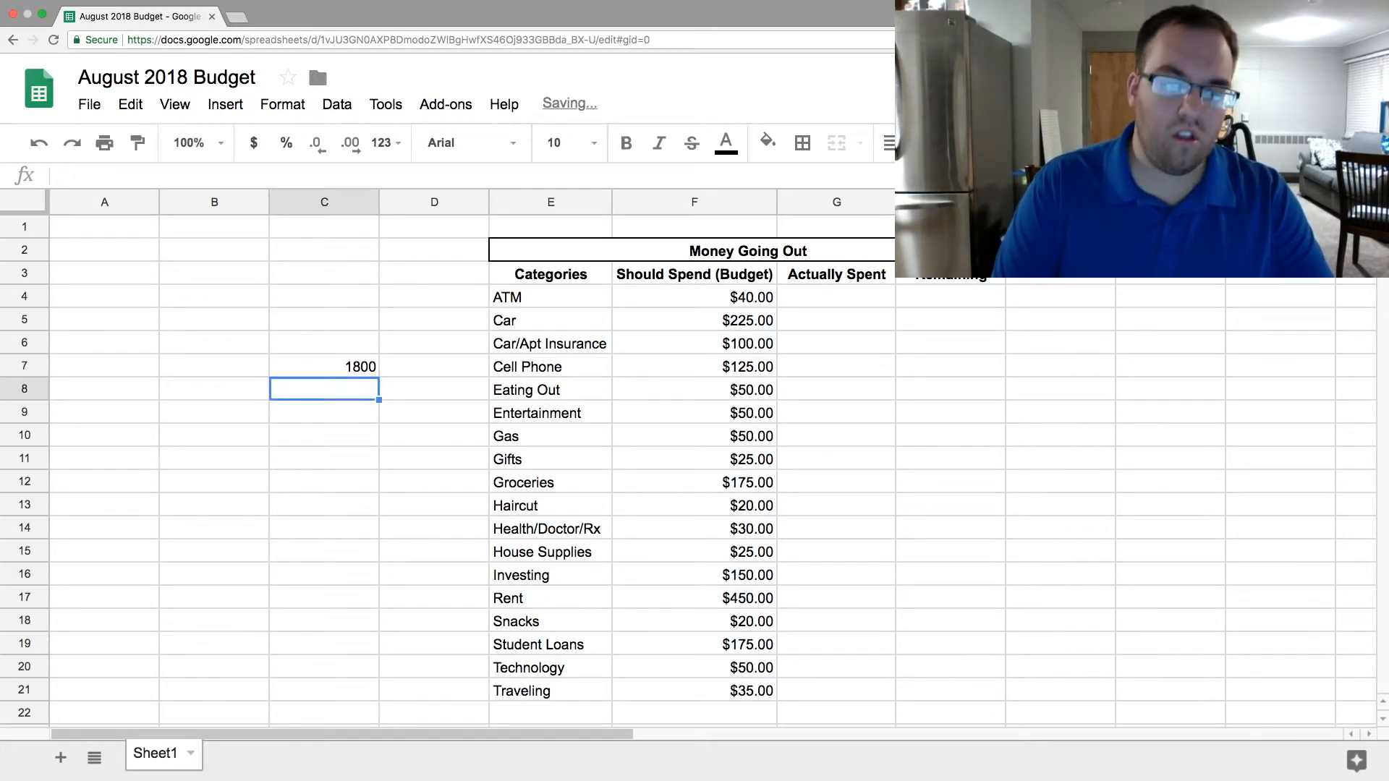
{"action": "key", "text": "Return"}
{"action": "type", "text": "=C7/4"}
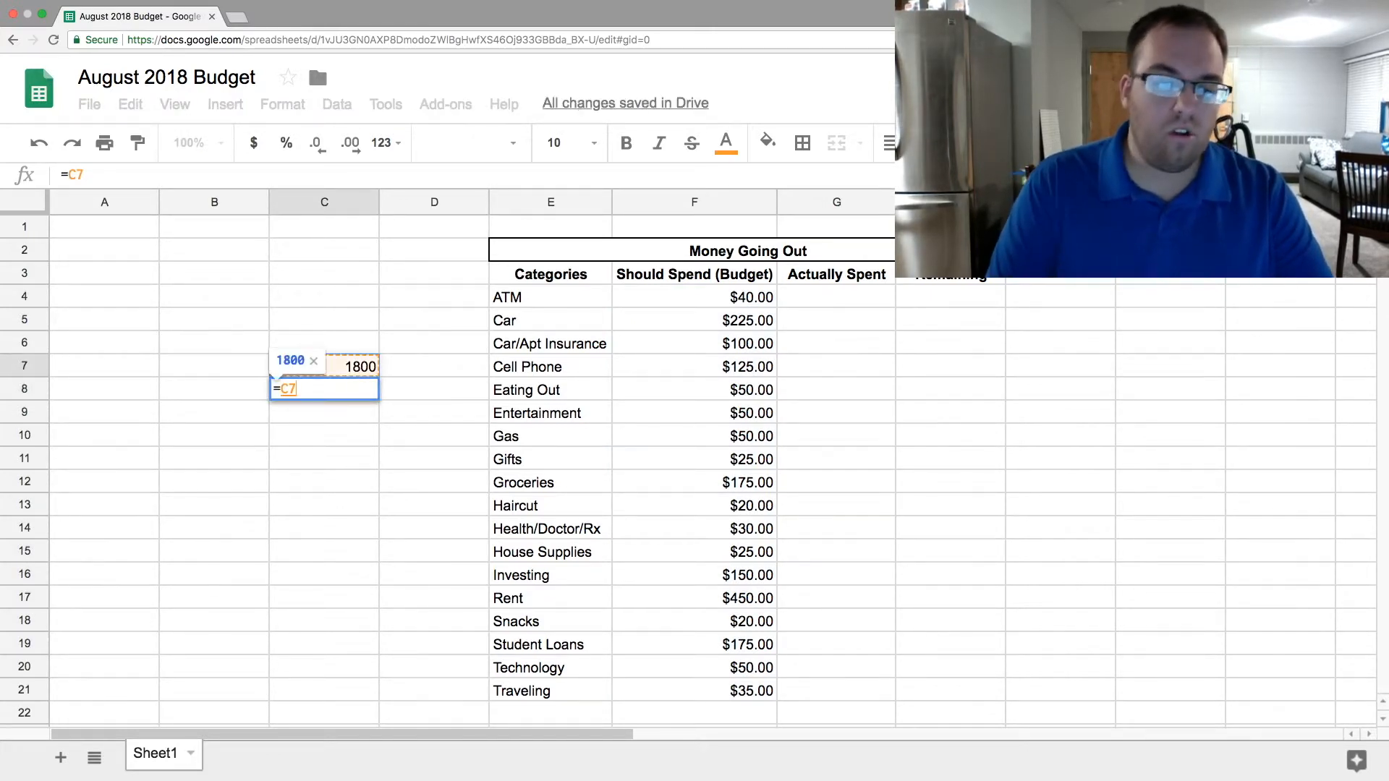
{"action": "key", "text": "Return"}
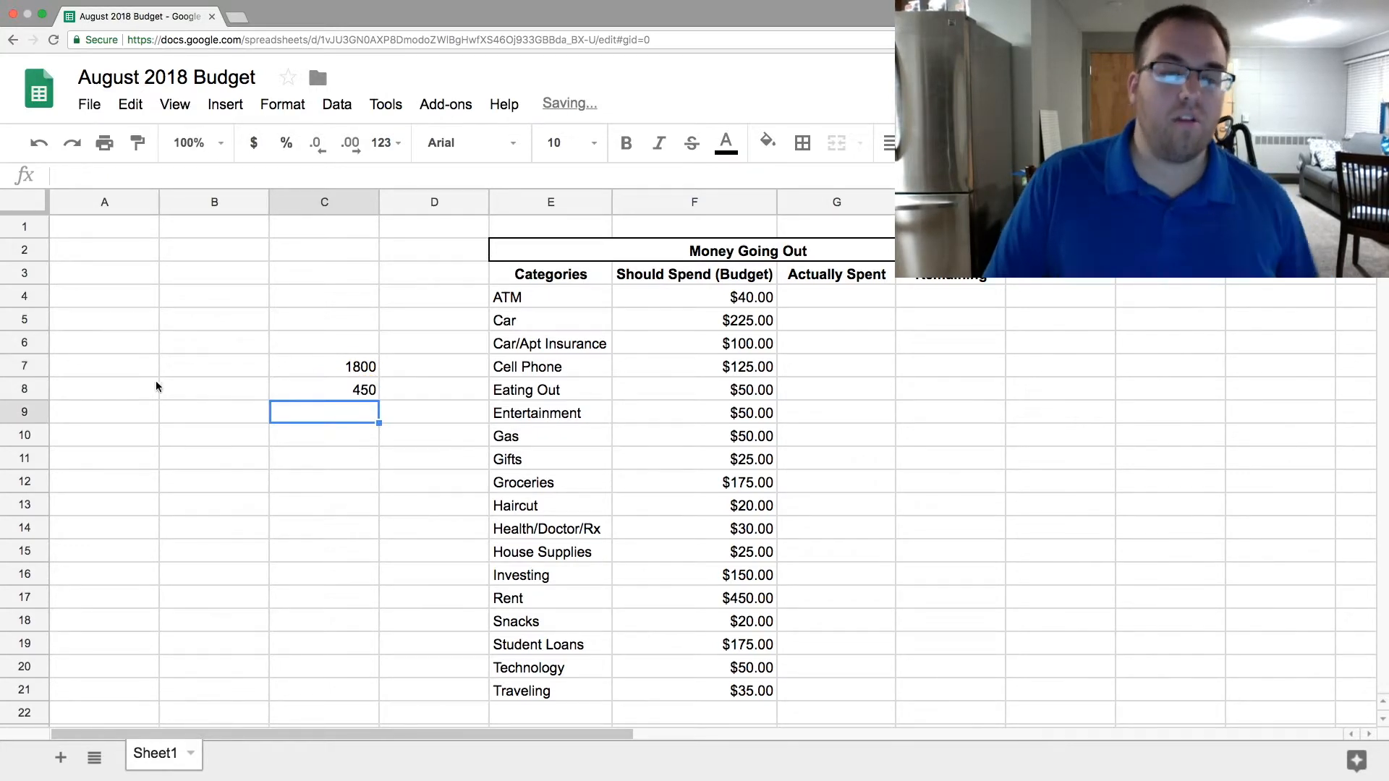
- Enter 550 in C9 and calculate the amount per 40 in C10 with =C9/40
{"action": "left_click", "coordinate": [341, 392]}
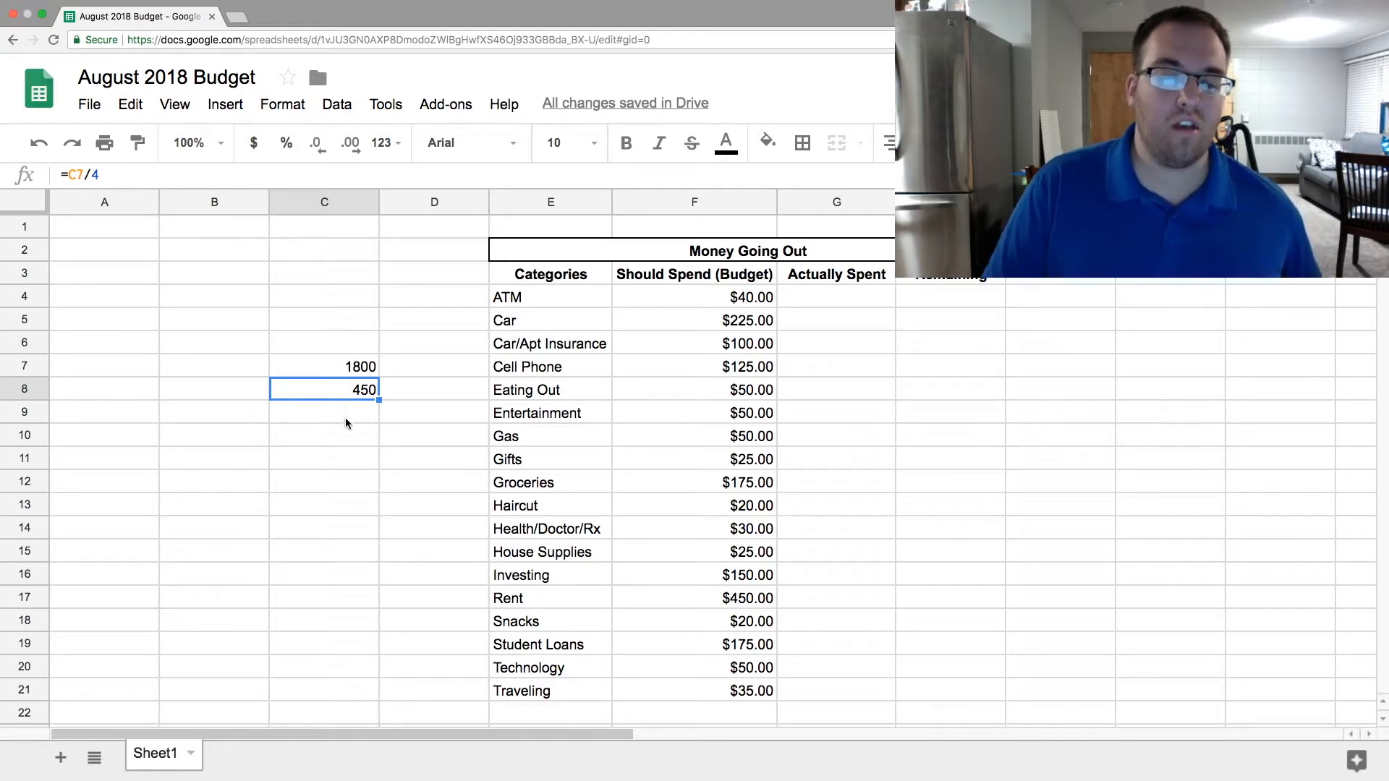
{"action": "left_click", "coordinate": [345, 422]}
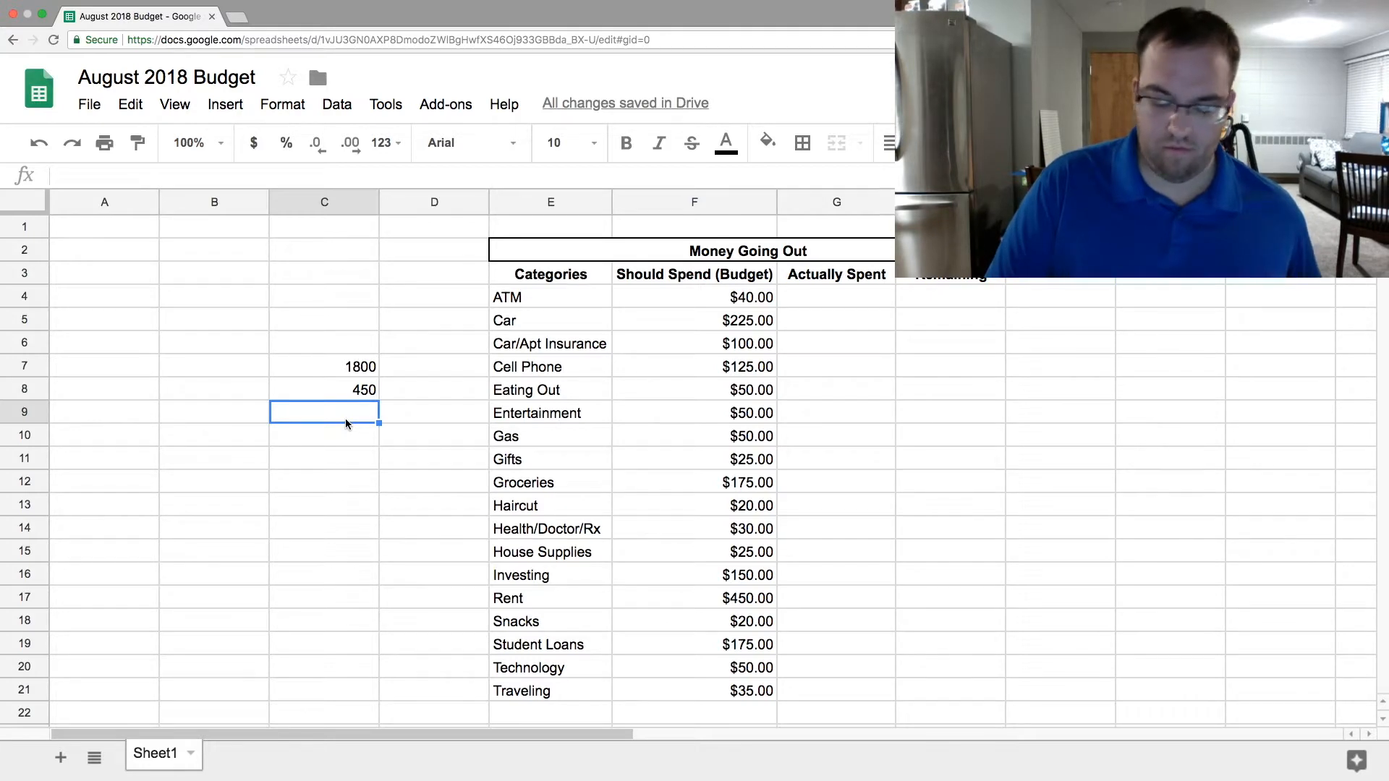
{"action": "key", "text": "Up"}
{"action": "key", "text": "Down"}
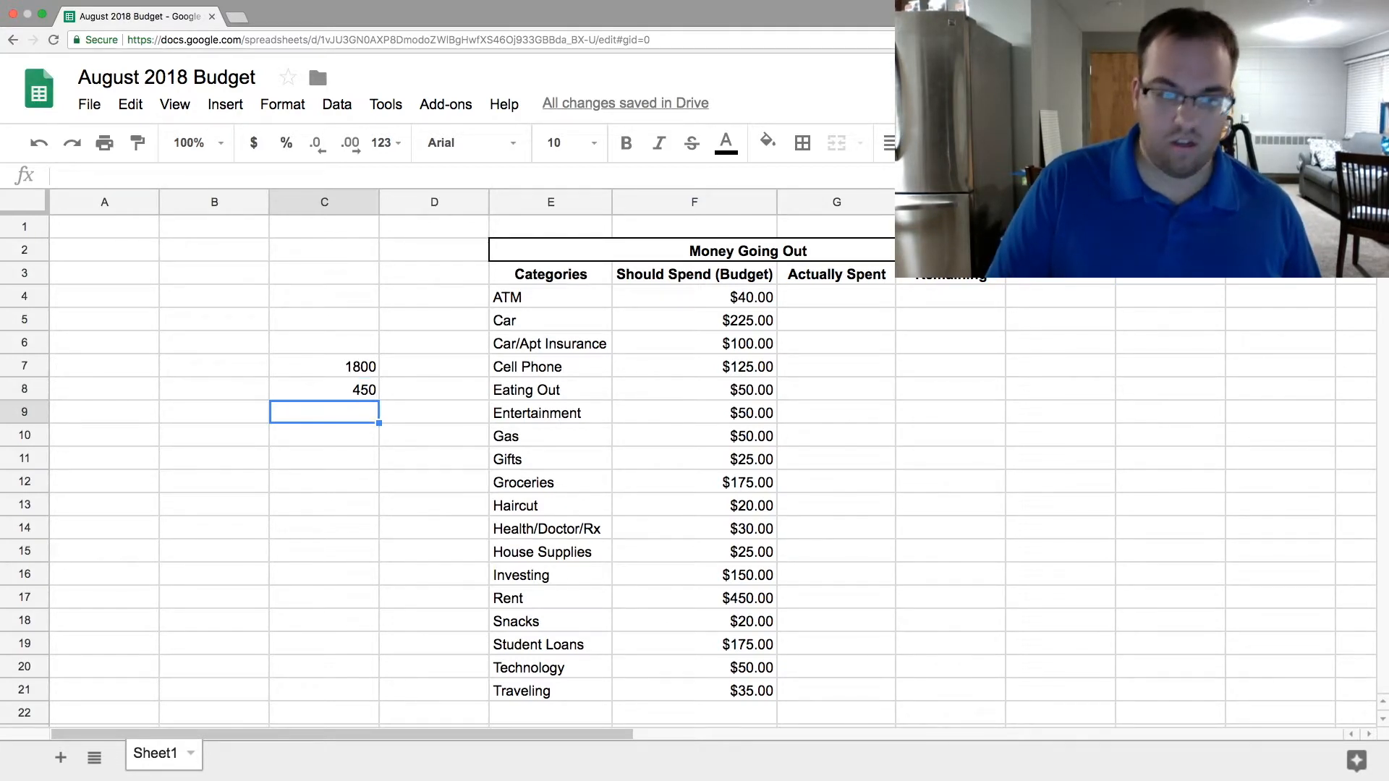
{"action": "key", "text": "Return"}
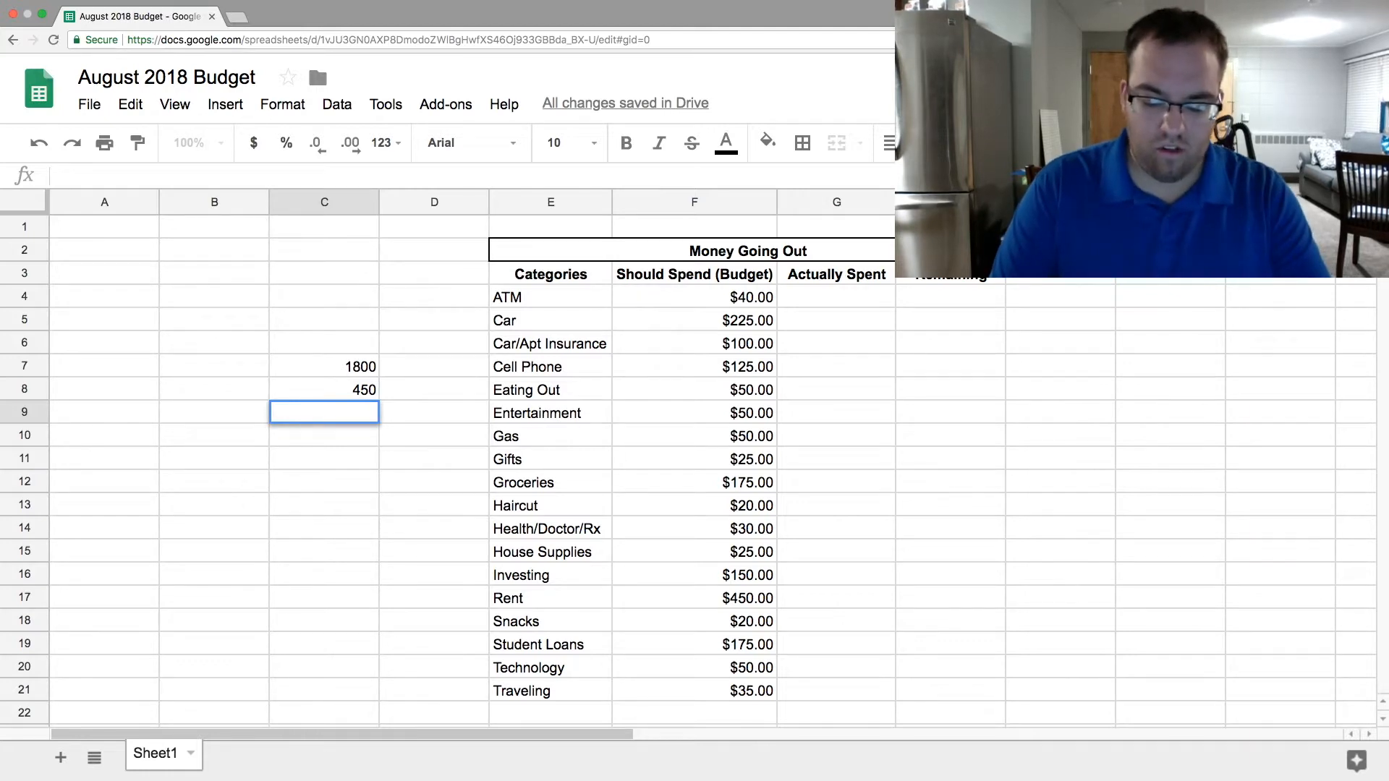
{"action": "type", "text": "550"}
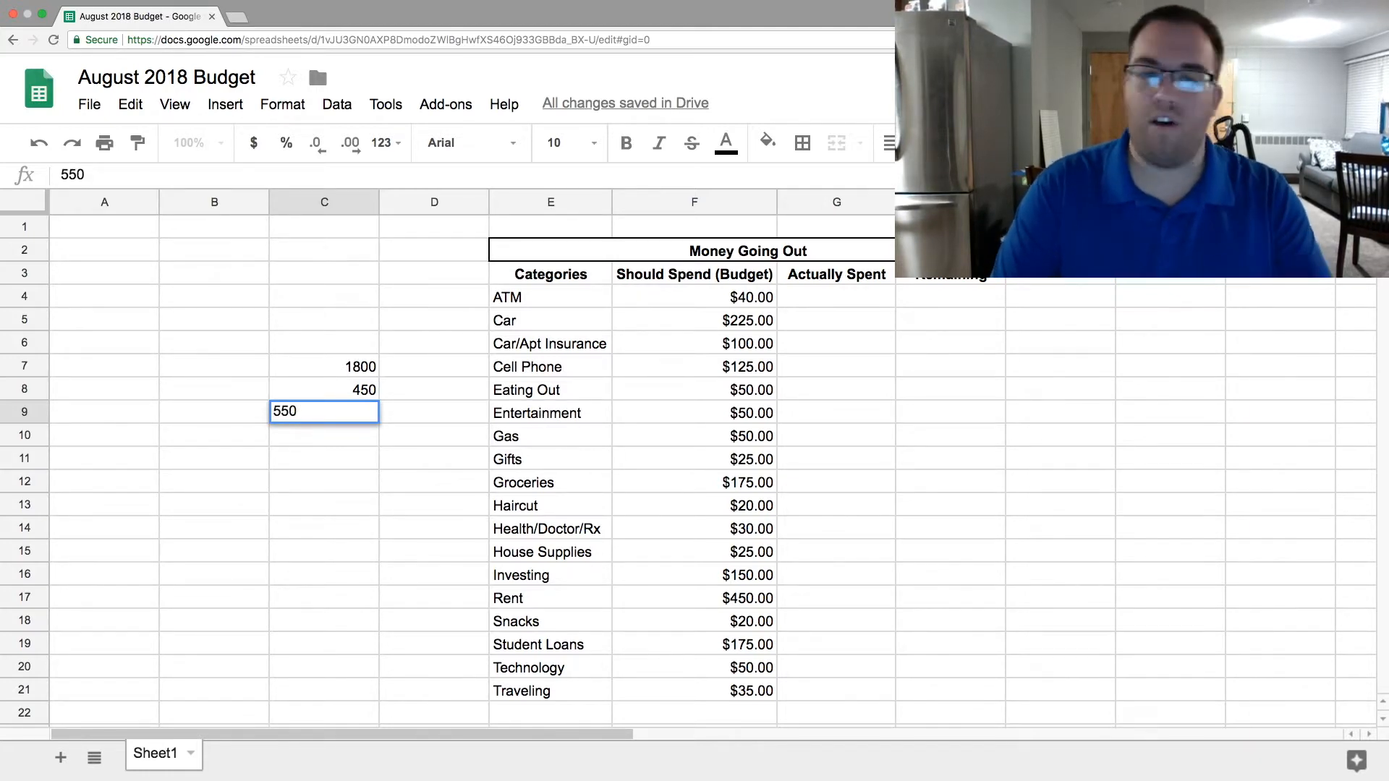
{"action": "key", "text": "Return"}
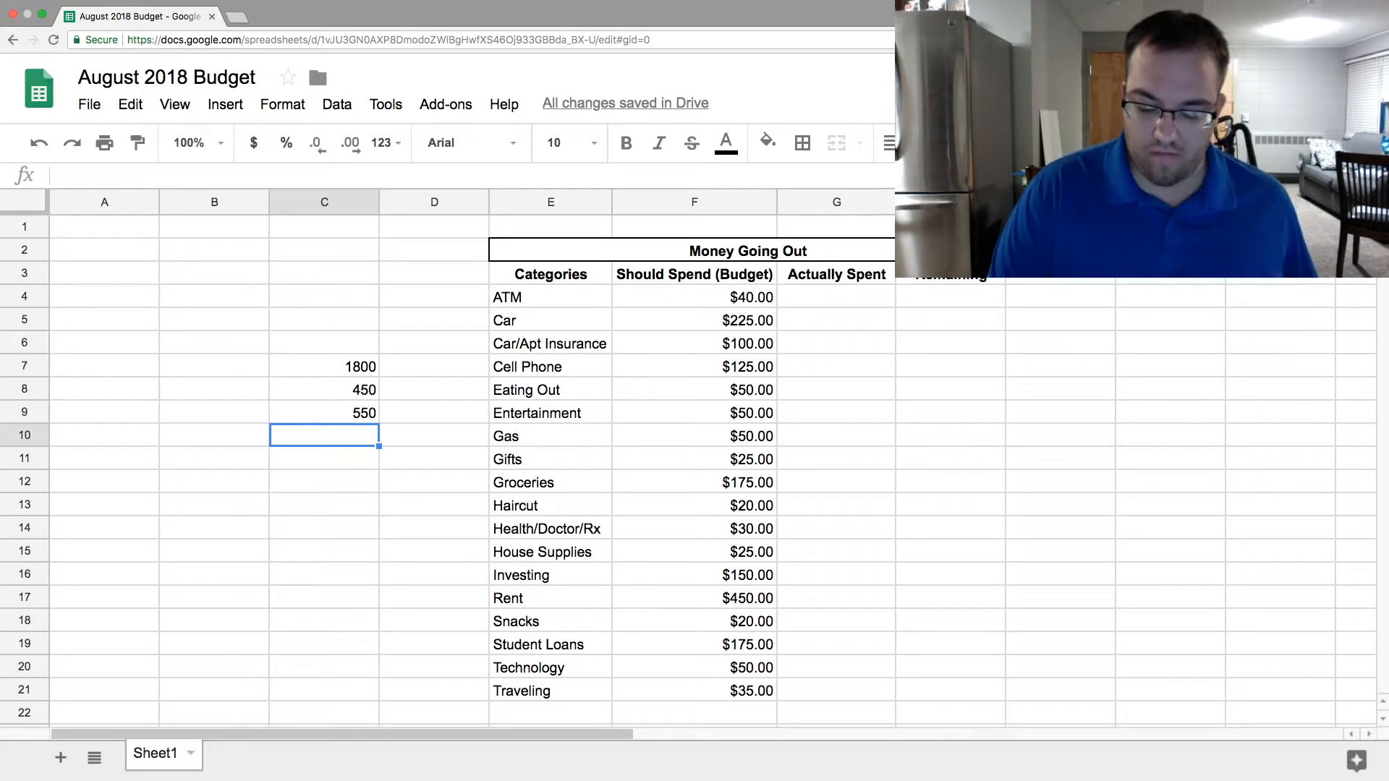
{"action": "type", "text": "="}
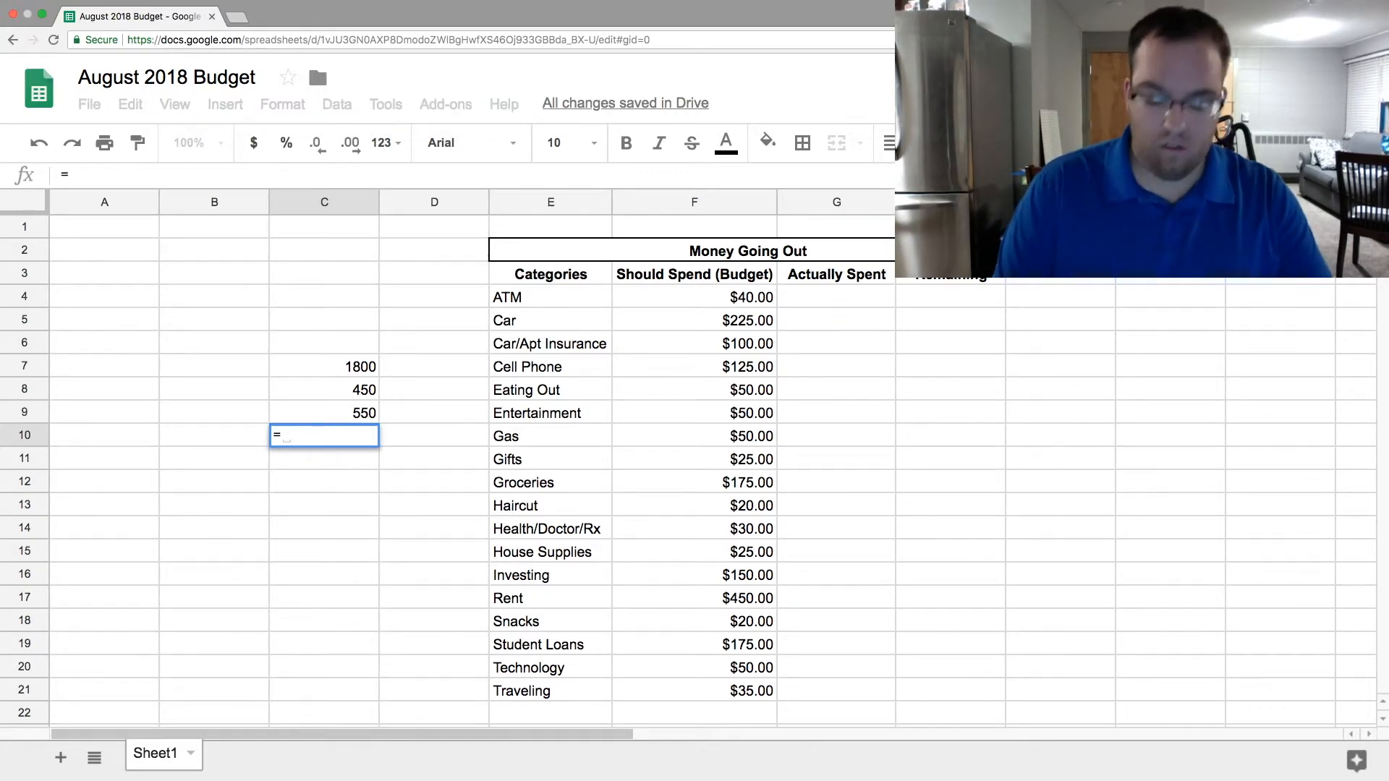
{"action": "type", "text": "C9/40"}
{"action": "key", "text": "Return"}
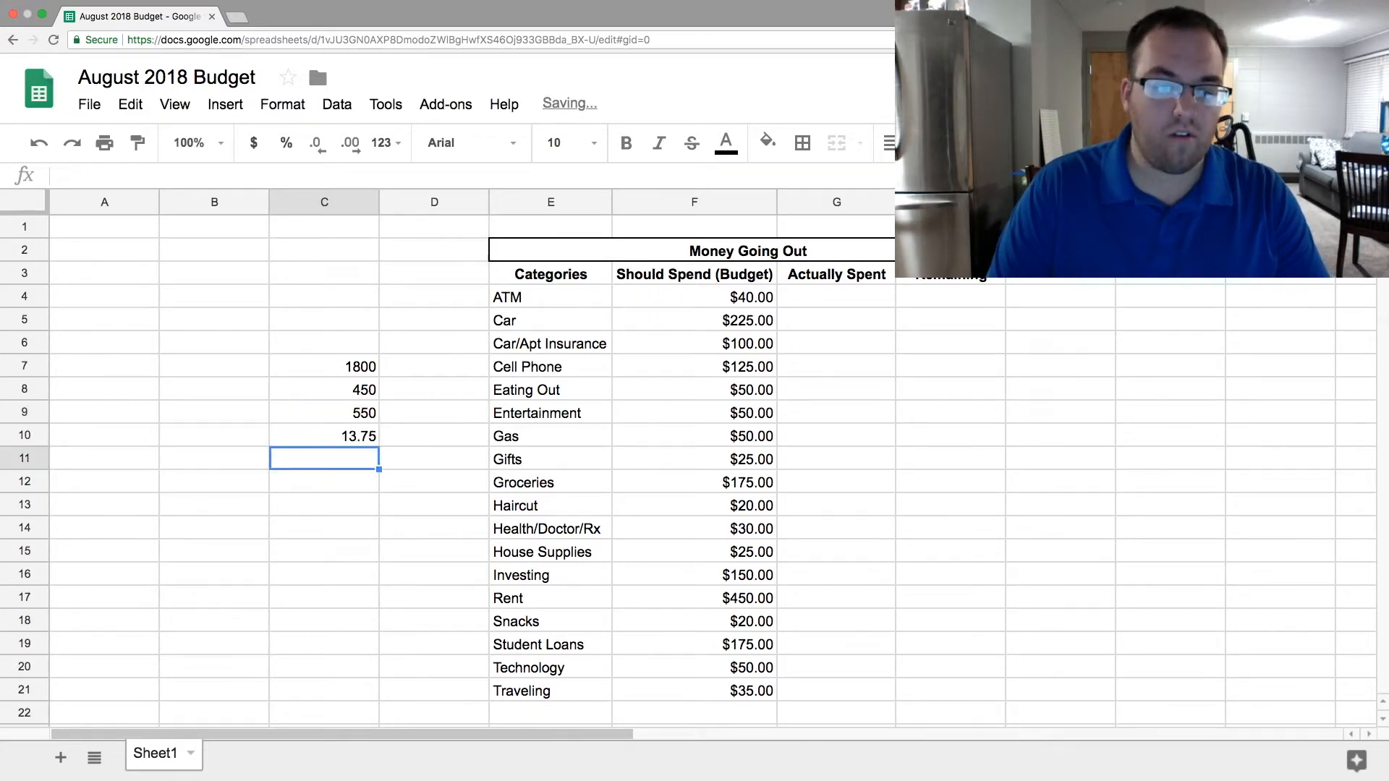
- Format the result of the division in C10 as currency
{"action": "left_click", "coordinate": [363, 441]}
{"action": "left_click", "coordinate": [291, 554]}
{"action": "left_click", "coordinate": [358, 440]}
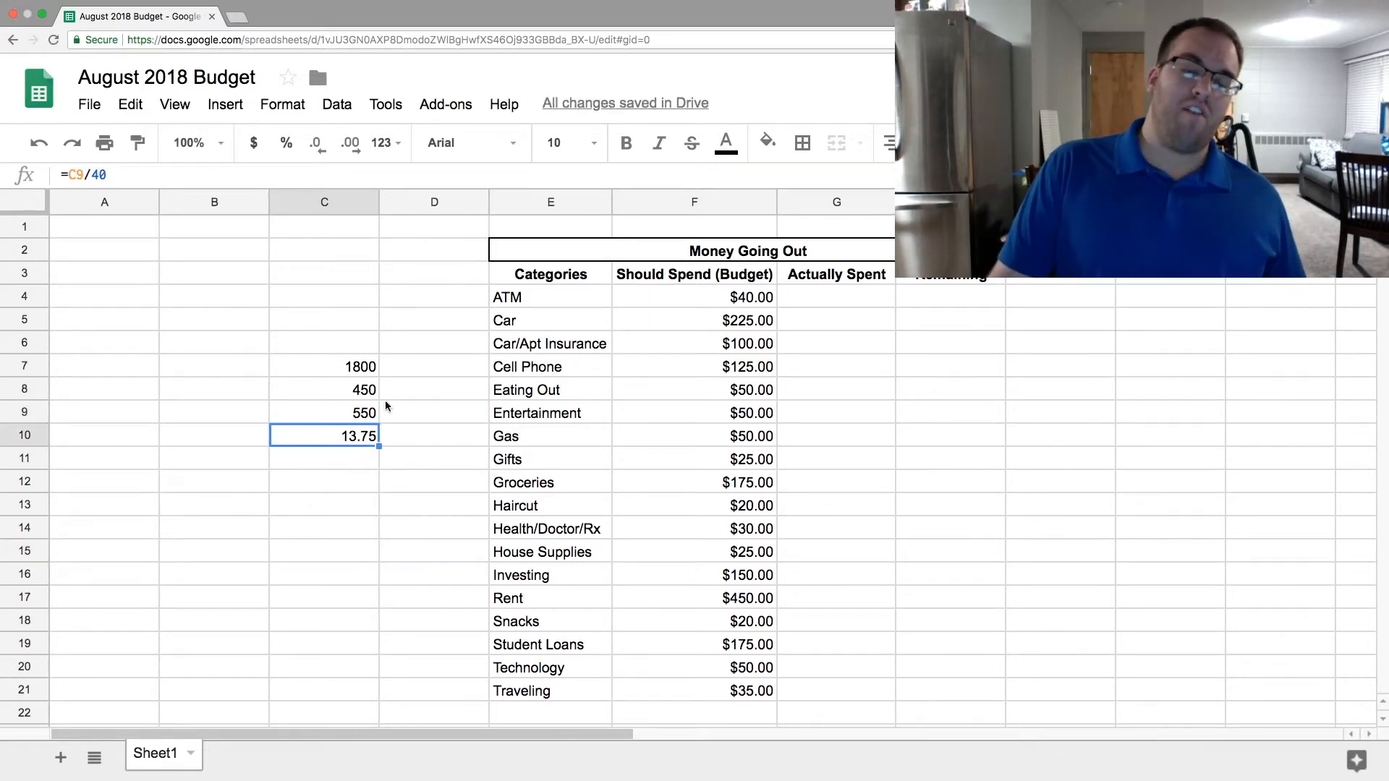
{"action": "left_click", "coordinate": [253, 143]}
{"action": "left_click_drag", "start_coordinate": [349, 589], "coordinate": [350, 583]}
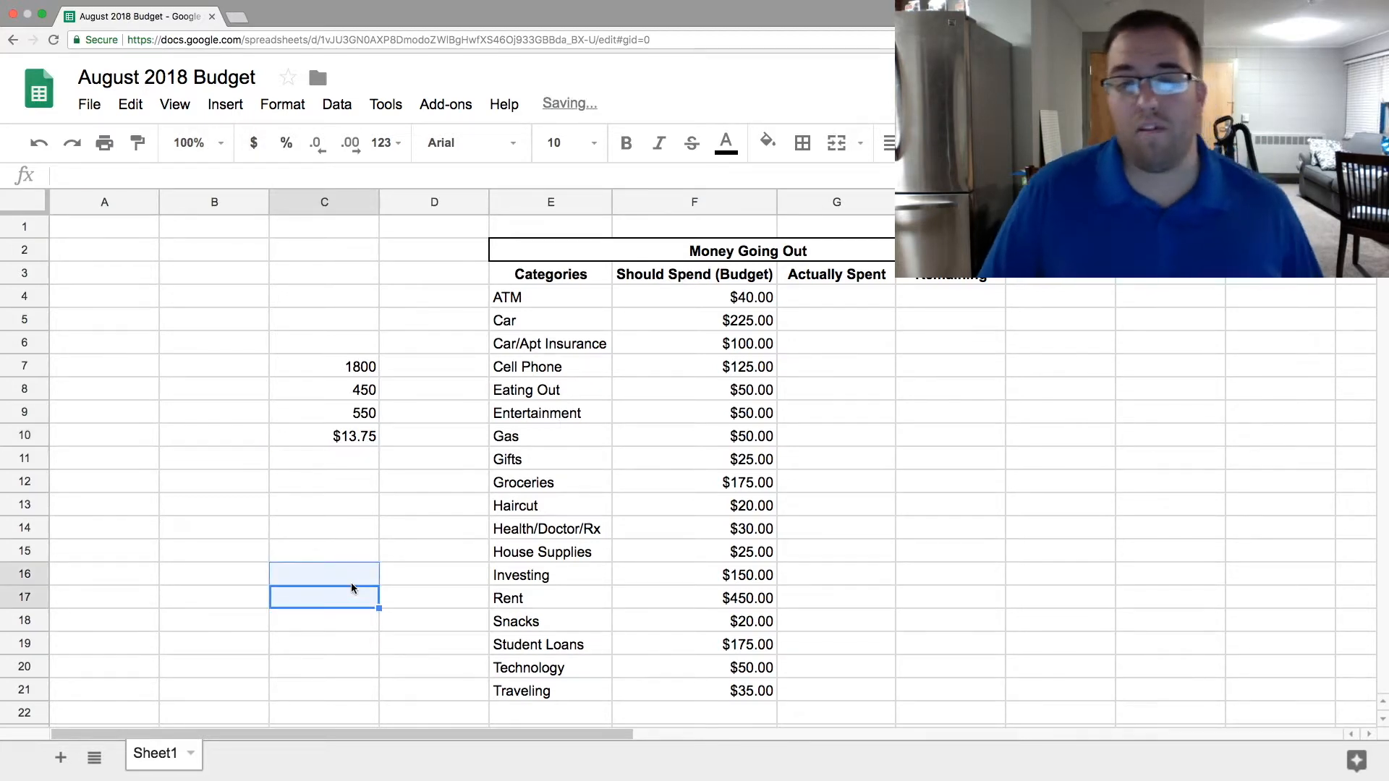
{"action": "left_click", "coordinate": [345, 486]}
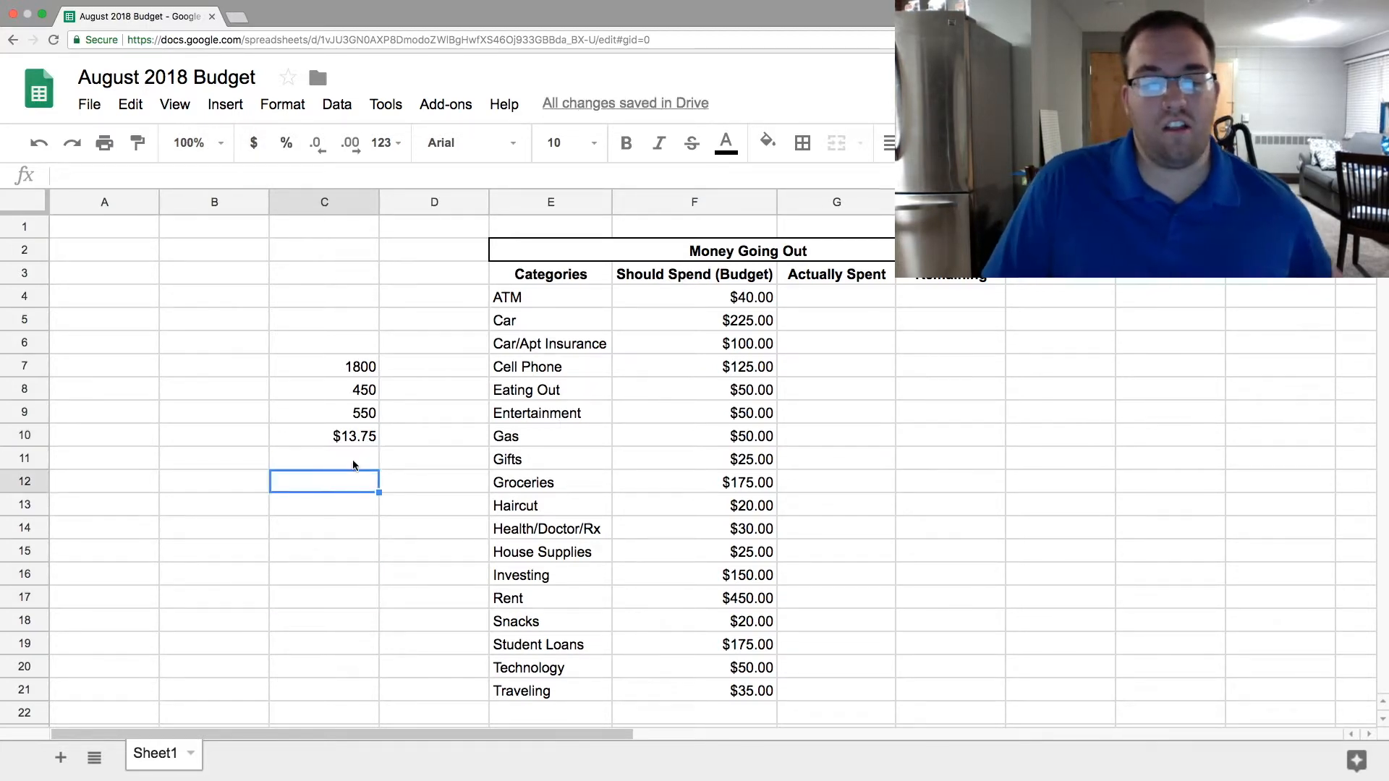
{"action": "left_click", "coordinate": [354, 439]}
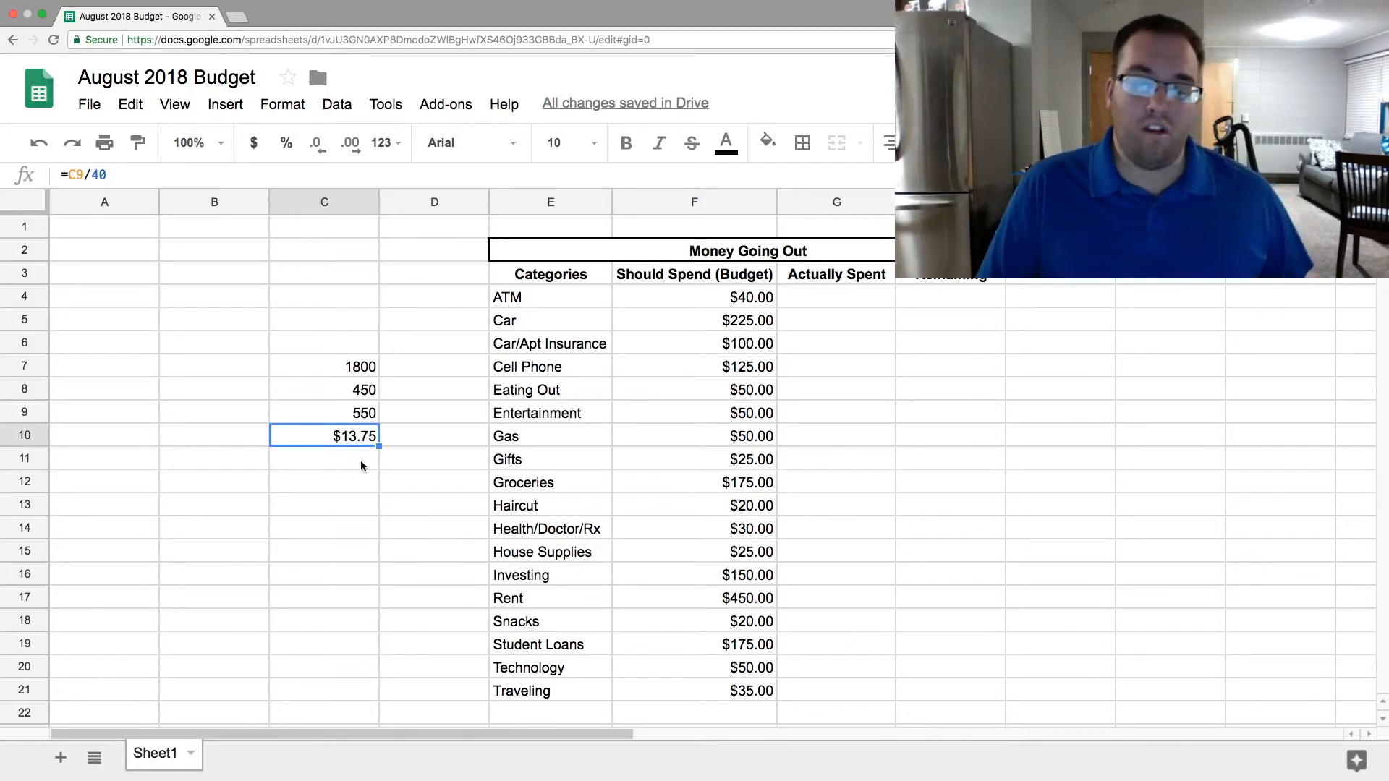
- Clear the scratch calculations from C7:C10
{"action": "left_click", "coordinate": [352, 502]}
{"action": "left_click", "coordinate": [354, 436]}
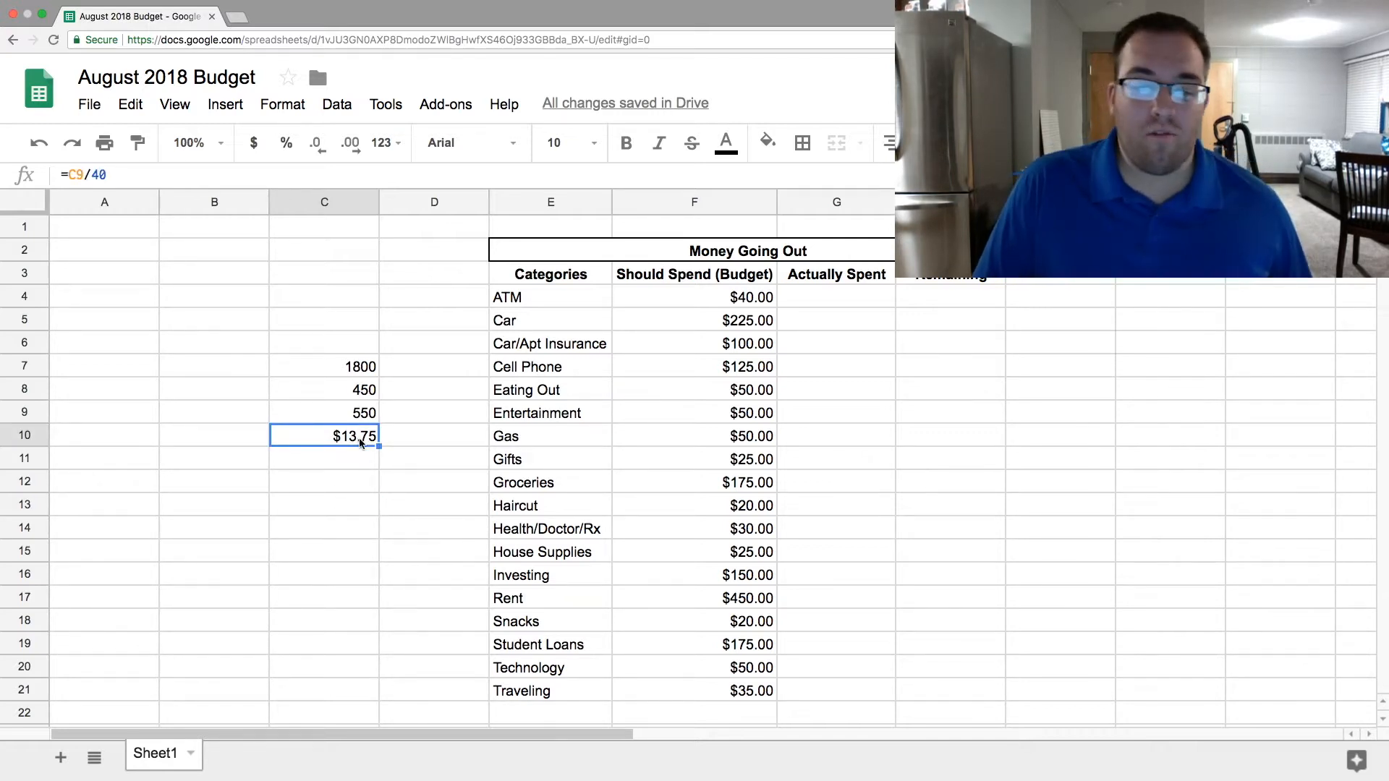
{"action": "left_click_drag", "start_coordinate": [344, 334], "coordinate": [361, 434]}
{"action": "key", "text": "Delete"}
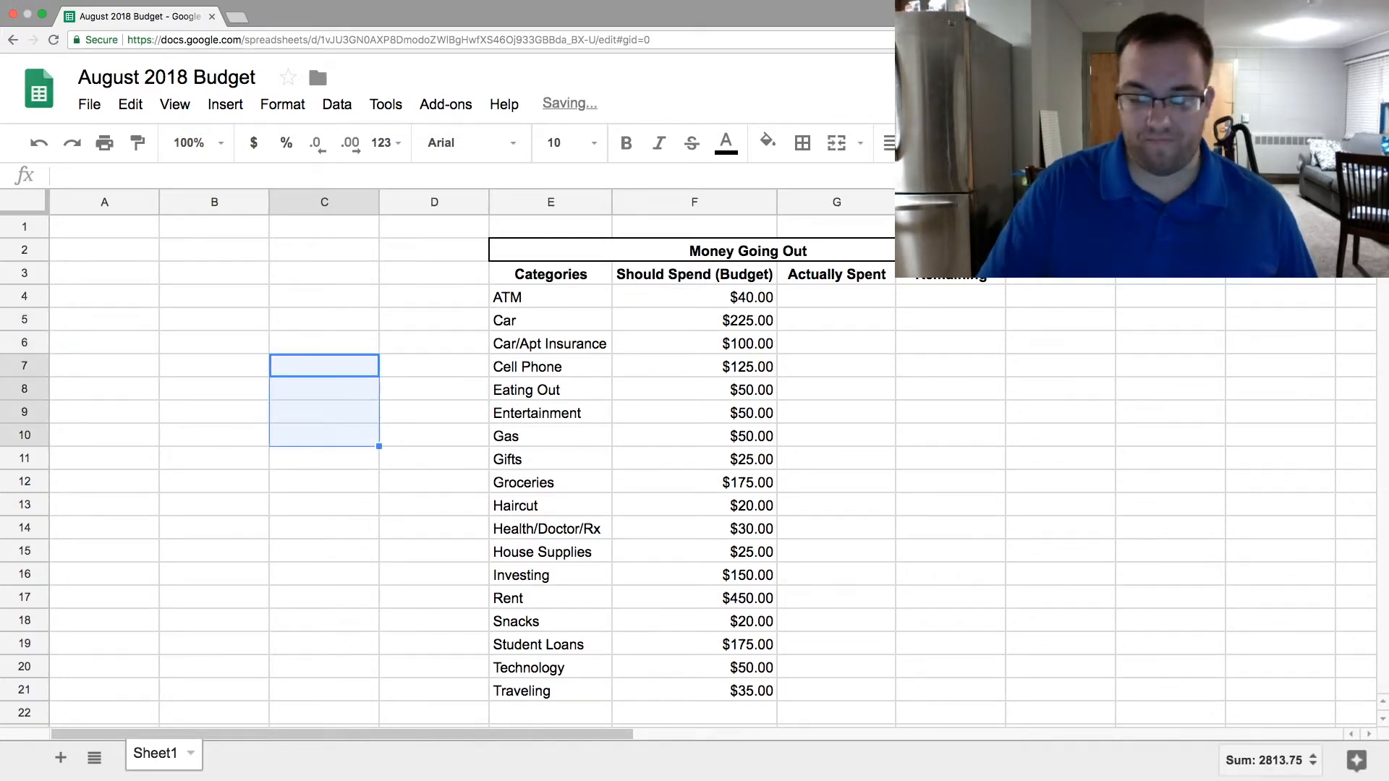
- Compare the Rent budget in row 17 with the sum of the Should Spend (Budget) amounts in F4:F21
{"action": "left_click_drag", "start_coordinate": [516, 604], "coordinate": [883, 588]}
{"action": "left_click", "coordinate": [947, 552]}
{"action": "left_click", "coordinate": [566, 602]}
{"action": "left_click_drag", "start_coordinate": [566, 603], "coordinate": [771, 601]}
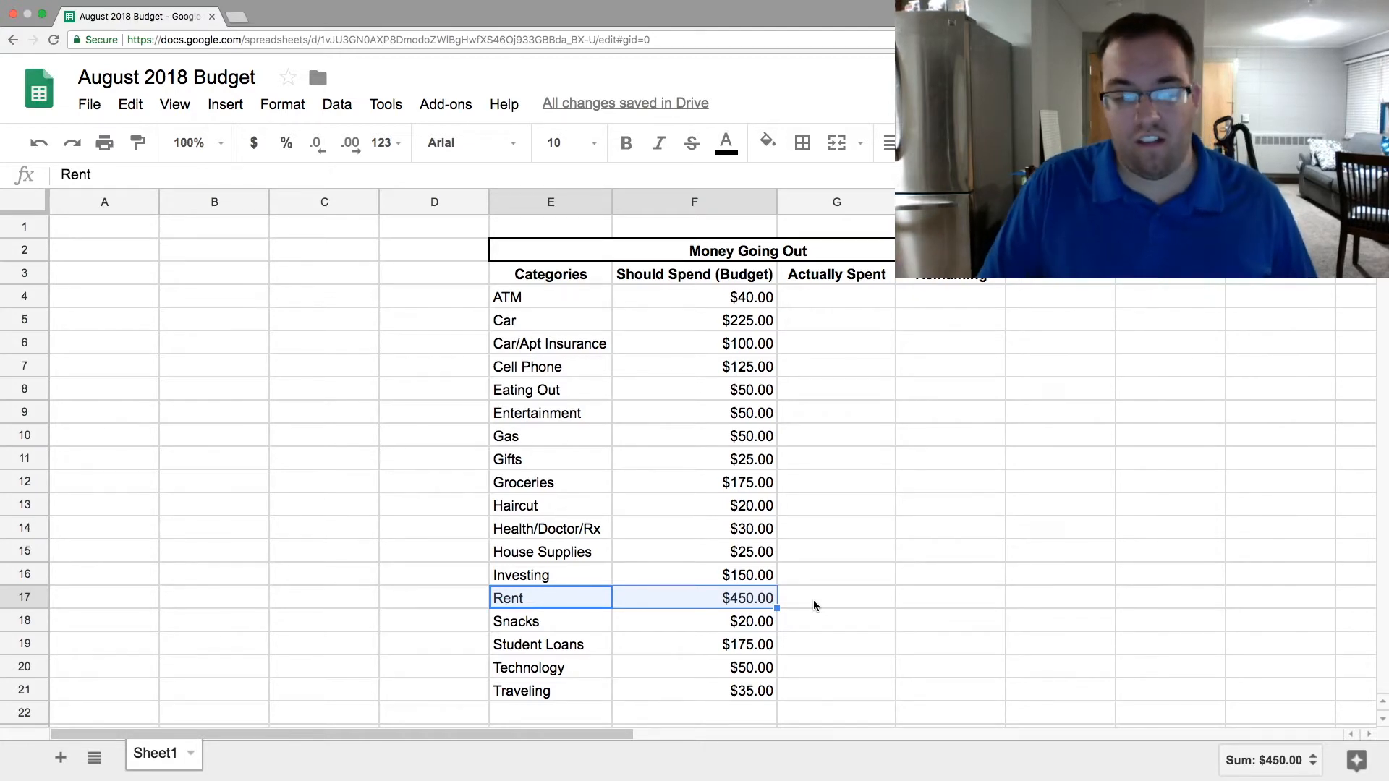
{"action": "left_click_drag", "start_coordinate": [738, 300], "coordinate": [731, 691]}
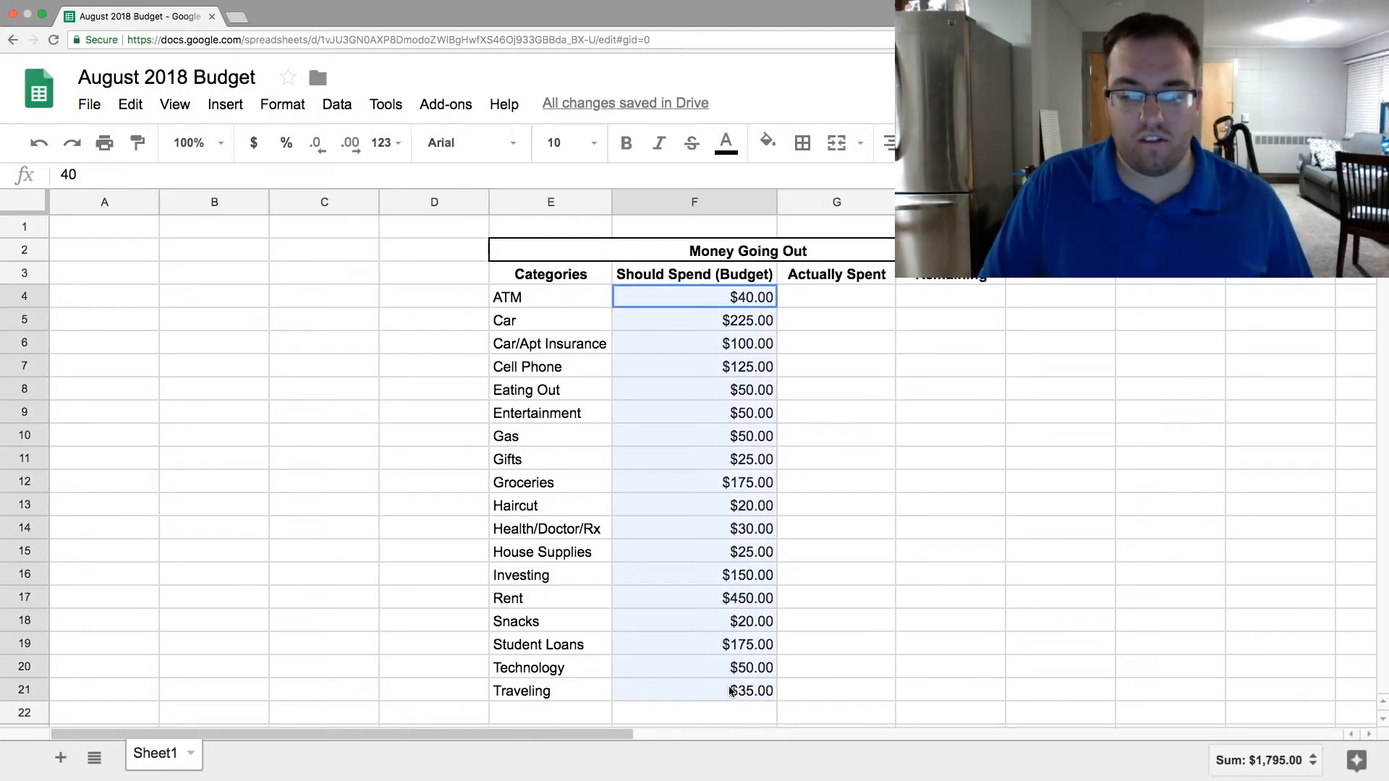
{"action": "left_click", "coordinate": [726, 601]}
{"action": "left_click", "coordinate": [800, 558]}
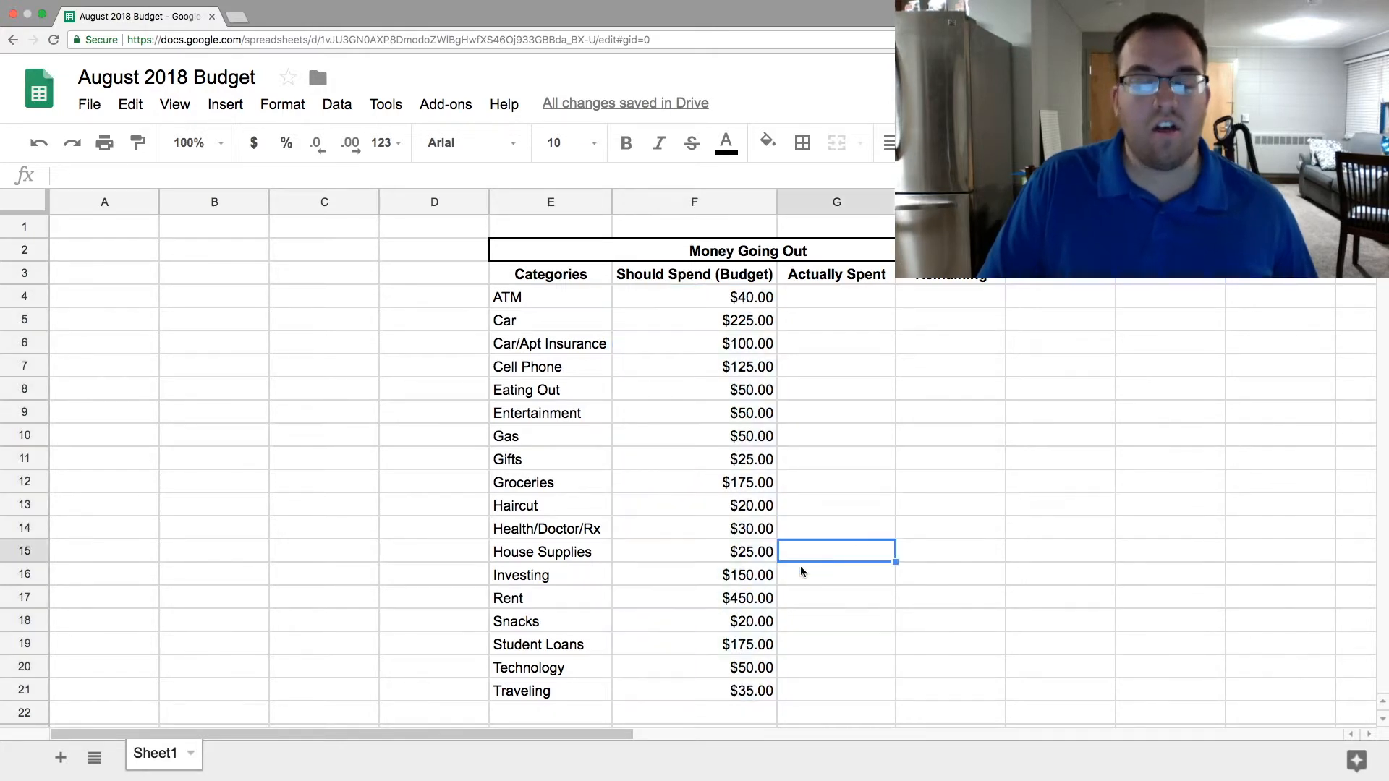
{"action": "left_click", "coordinate": [735, 601]}
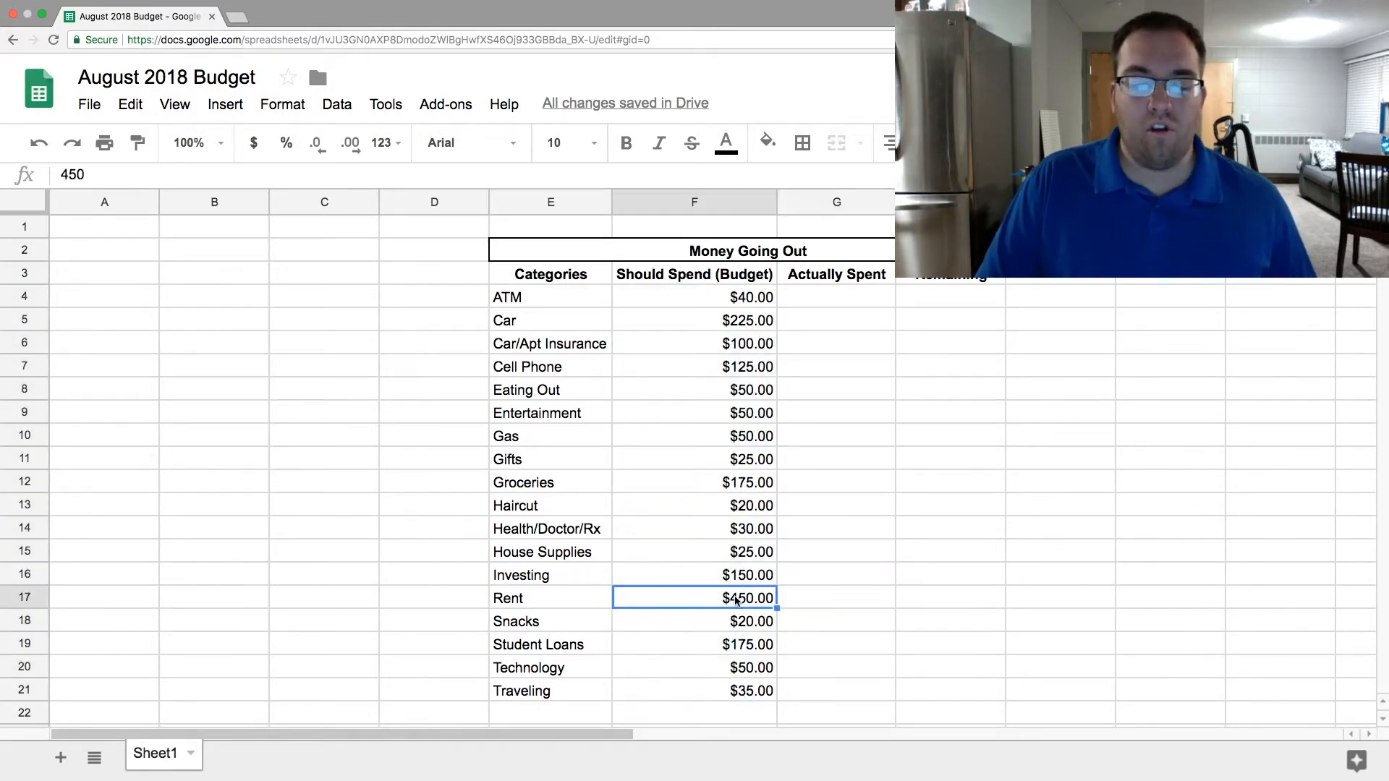
{"action": "left_click", "coordinate": [1035, 558]}
{"action": "left_click", "coordinate": [944, 561]}
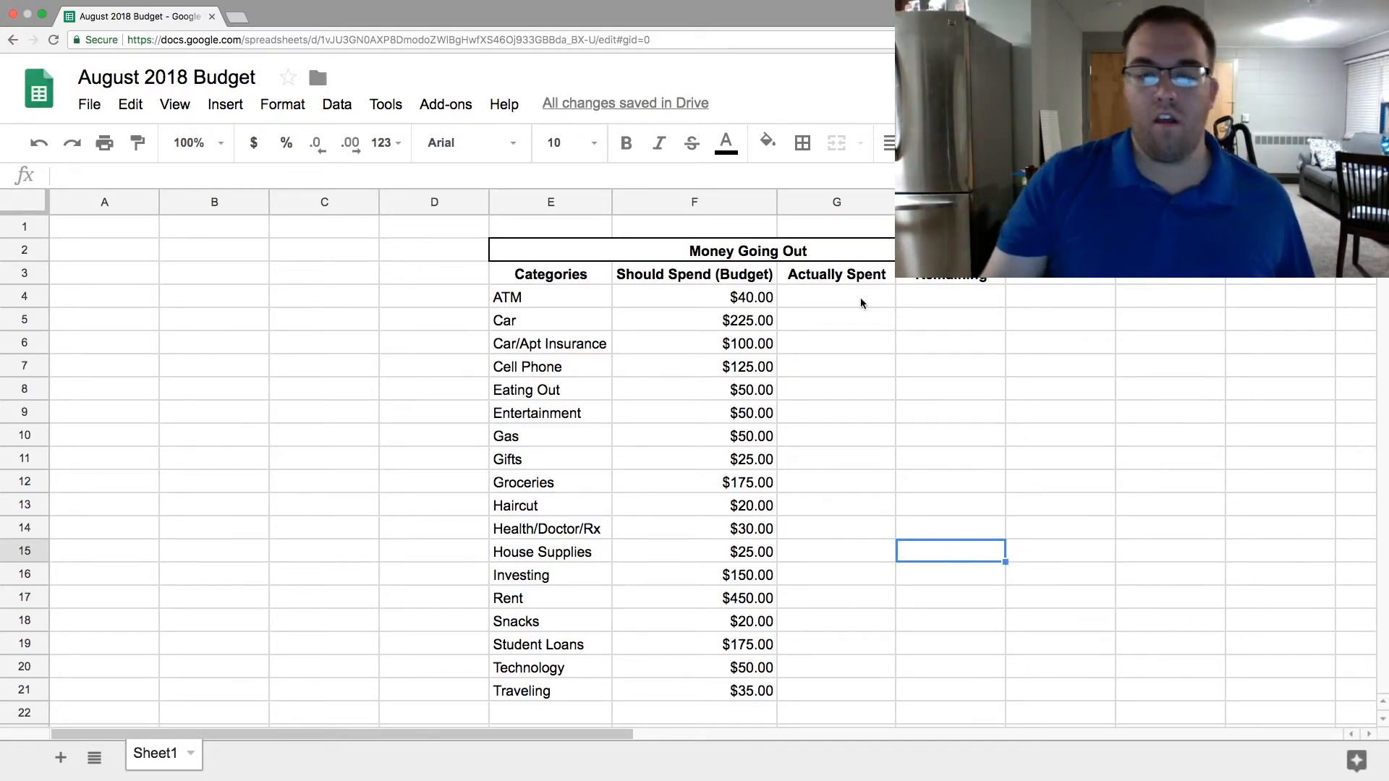
{"action": "left_click_drag", "start_coordinate": [741, 293], "coordinate": [729, 691]}
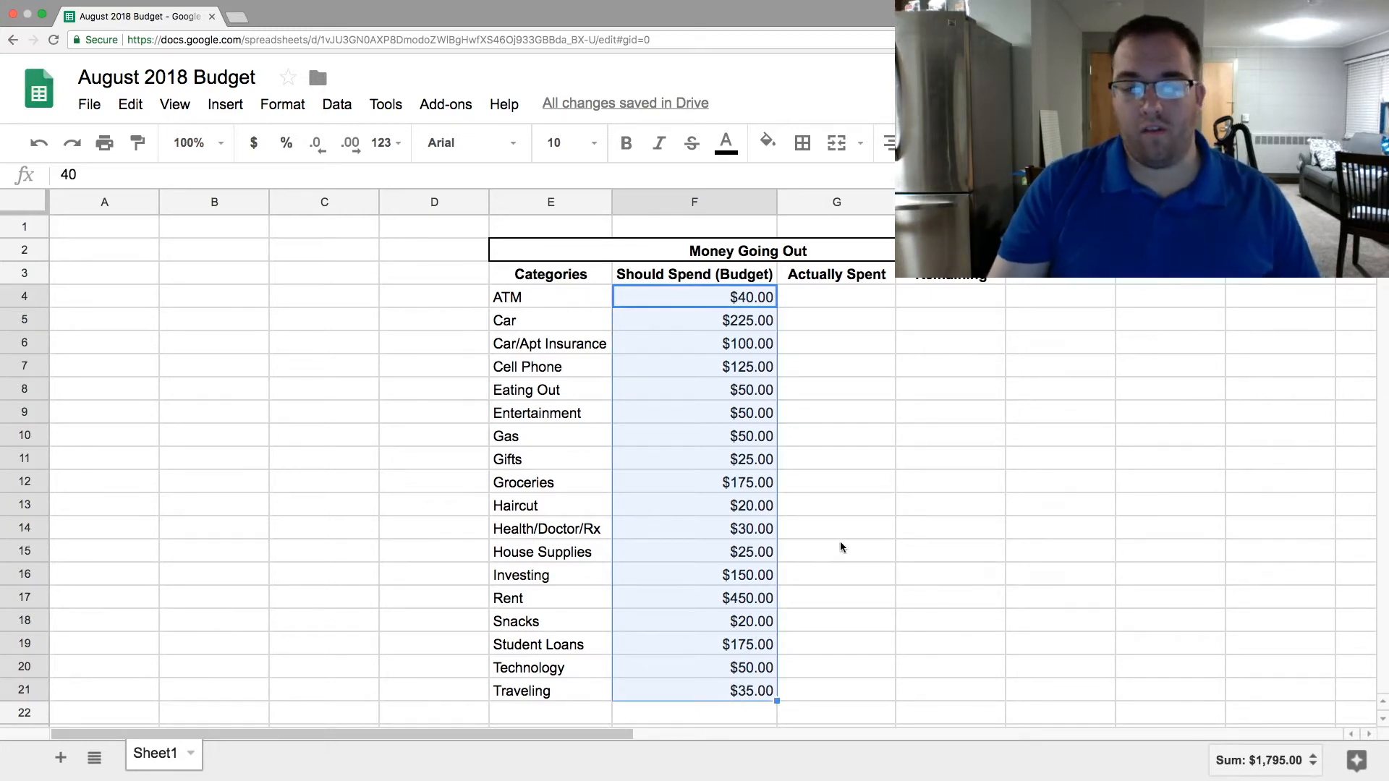
- Check the sum of the budget amounts in F4:F21 and the extent of the Actually Spent cells G4:G21
{"action": "left_click", "coordinate": [855, 458]}
{"action": "left_click_drag", "start_coordinate": [727, 292], "coordinate": [720, 693]}
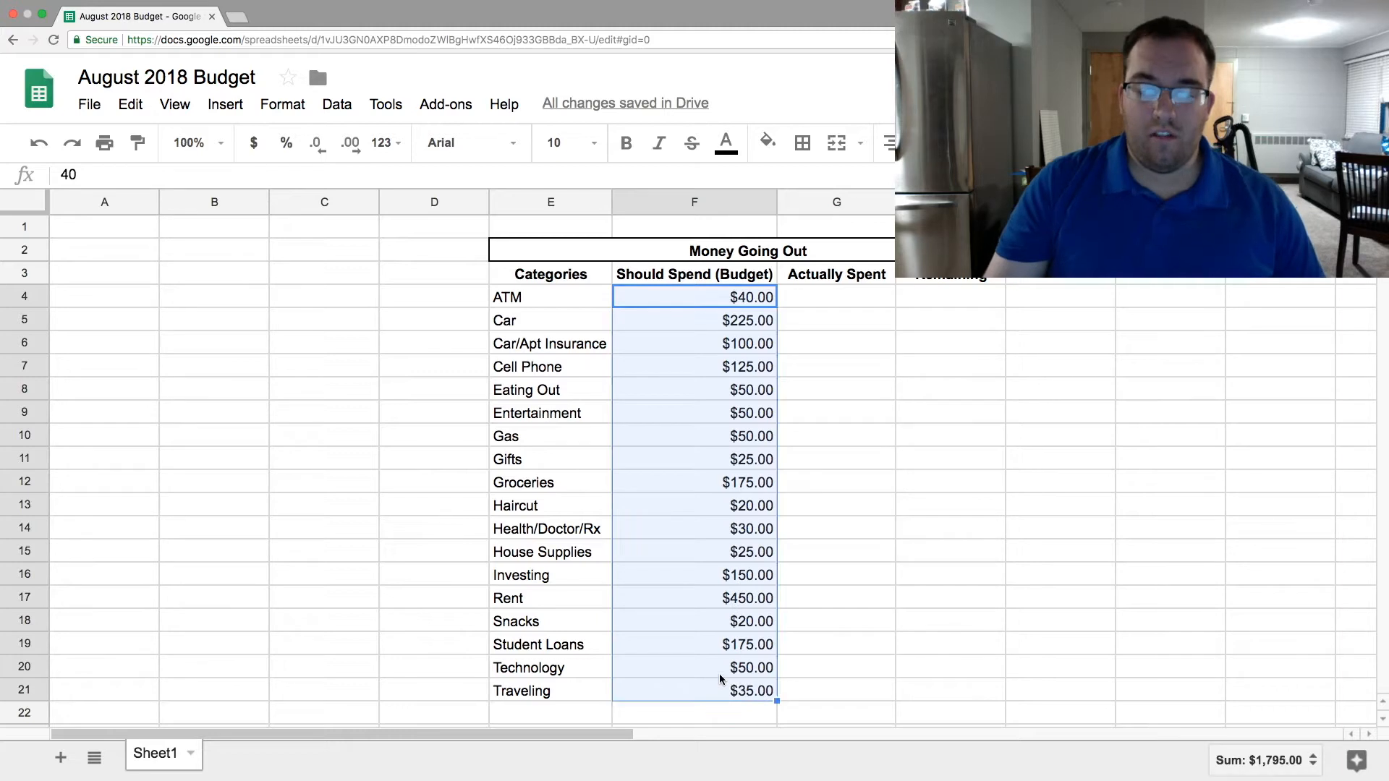
{"action": "left_click", "coordinate": [884, 416]}
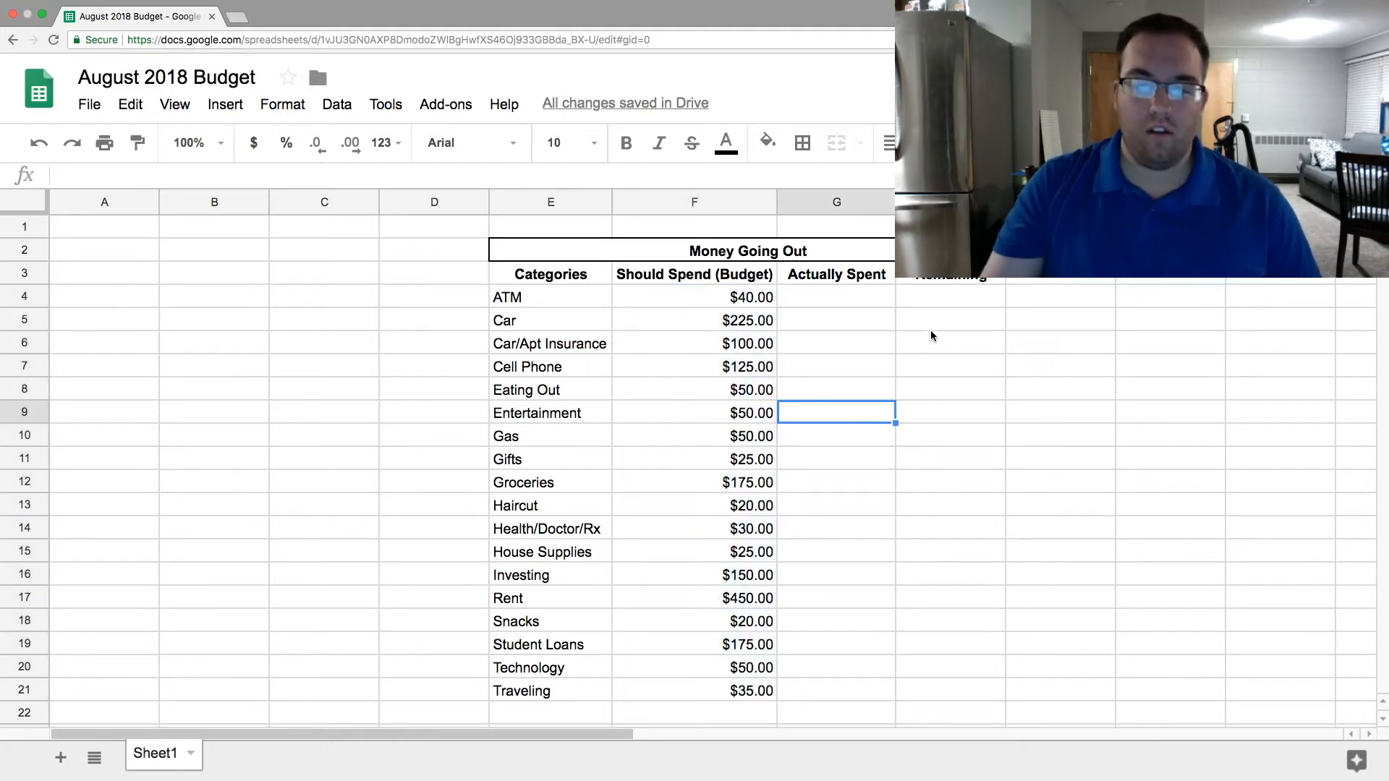
{"action": "left_click_drag", "start_coordinate": [836, 296], "coordinate": [806, 691]}
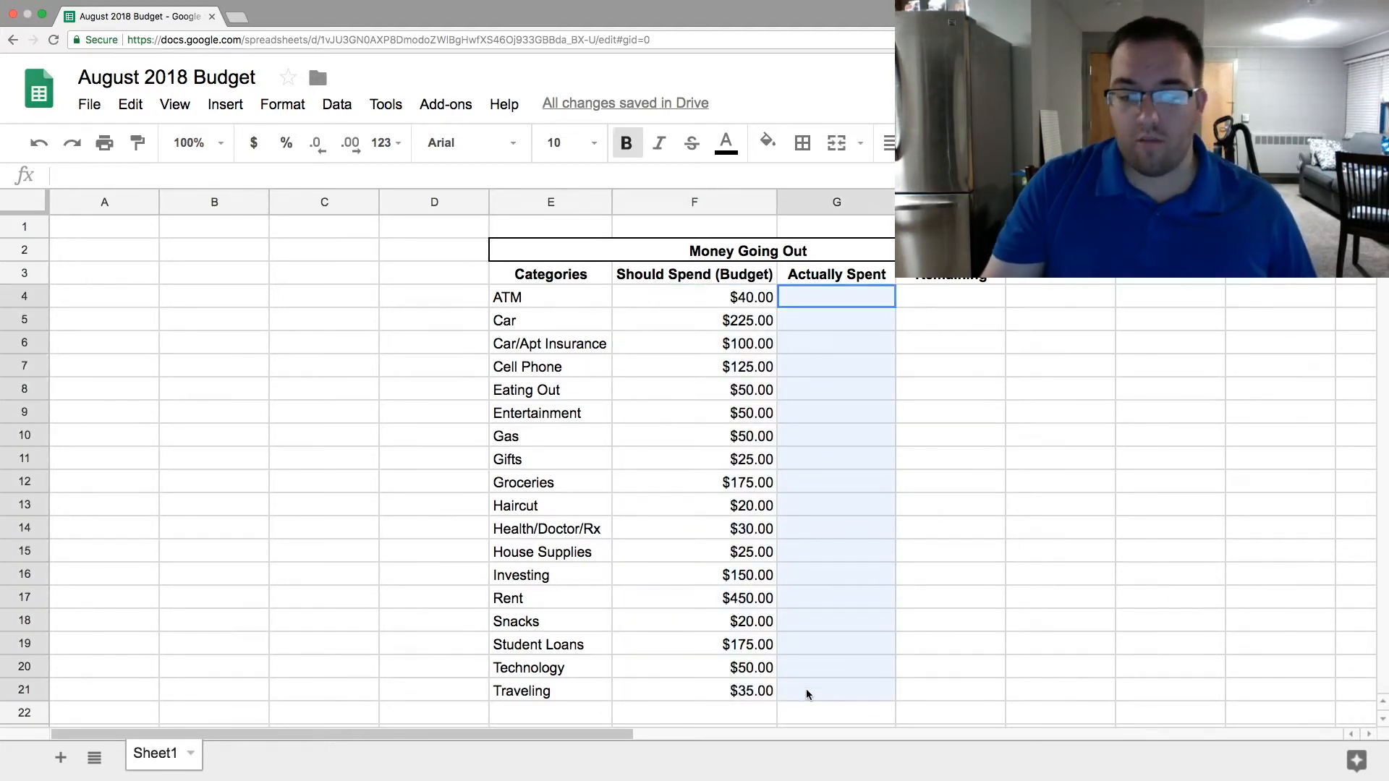
- Calculate the ATM row's Remaining amount in H4 with =F4-G4 and check the formula's cell references
{"action": "left_click", "coordinate": [953, 298]}
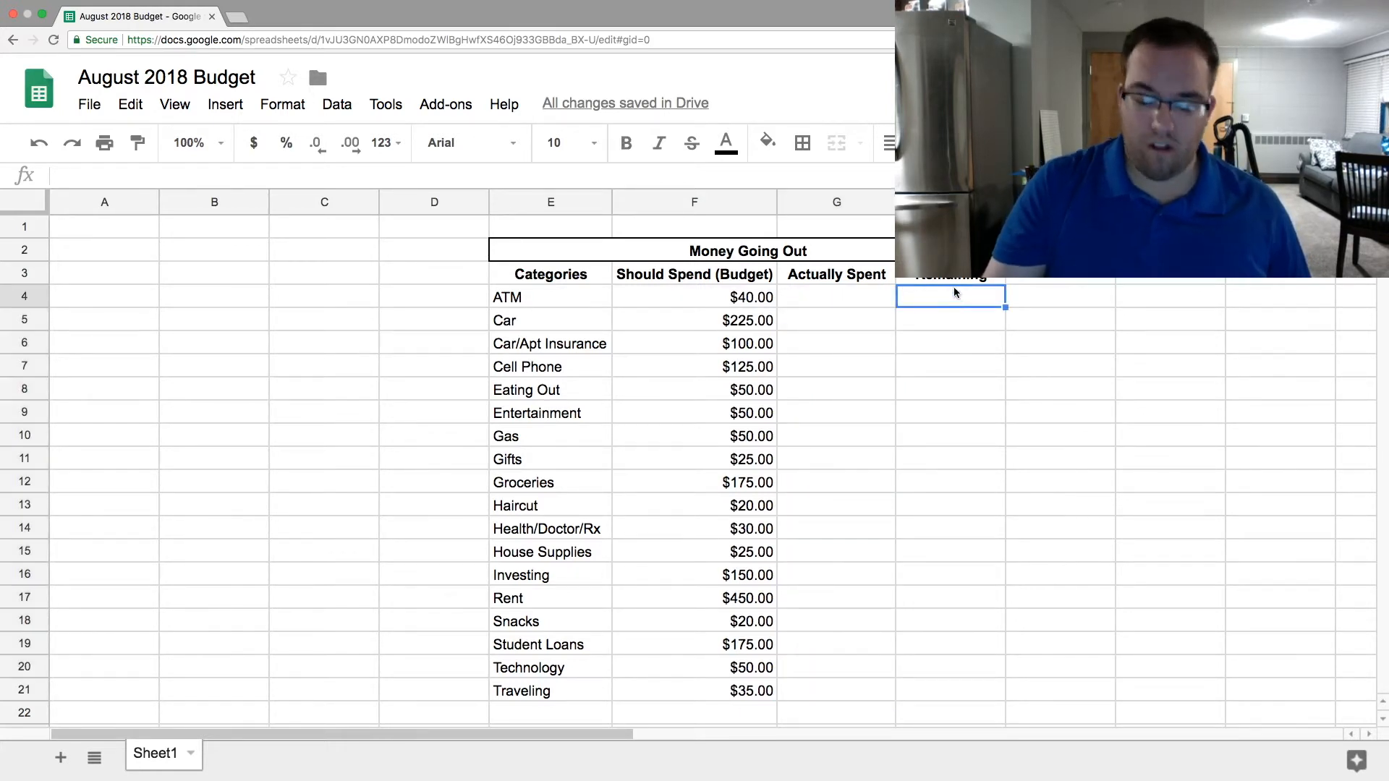
{"action": "type", "text": "="}
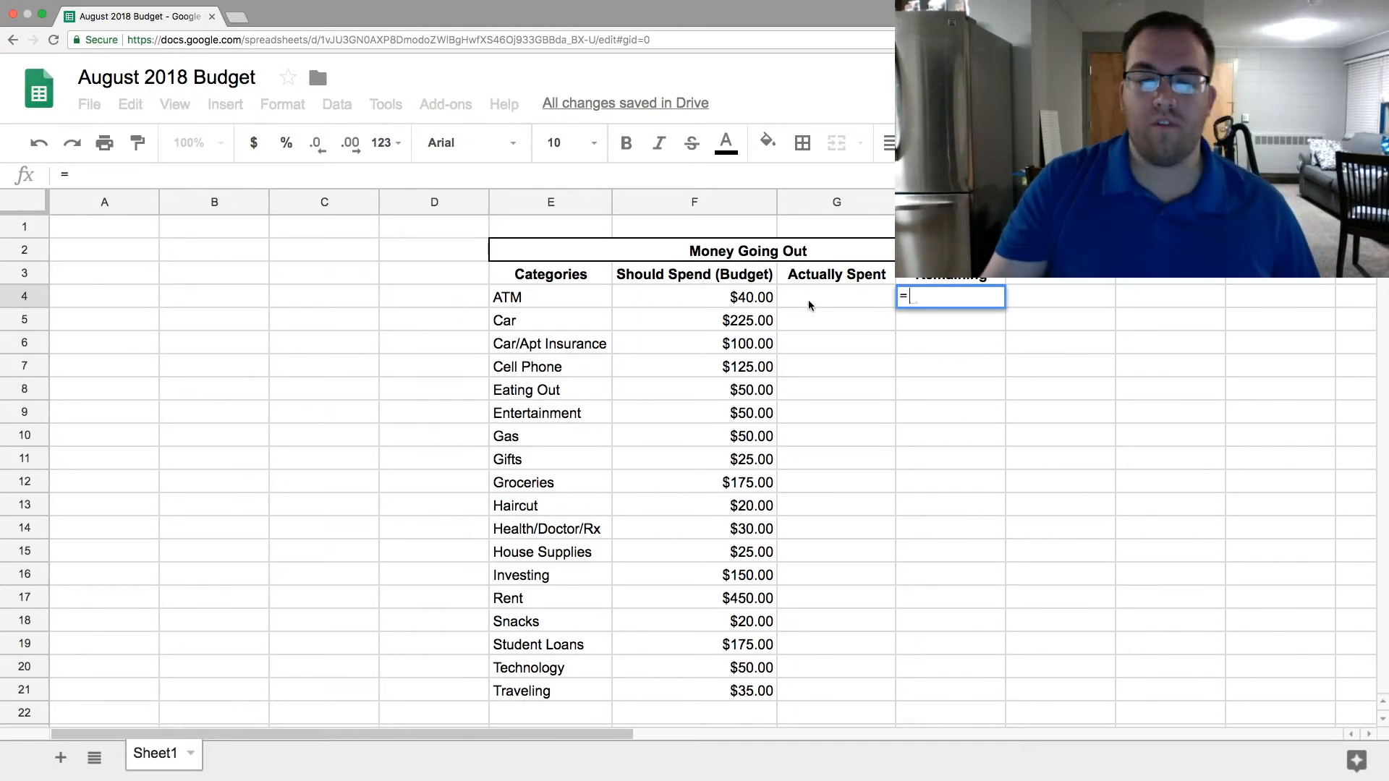
{"action": "left_click", "coordinate": [753, 302]}
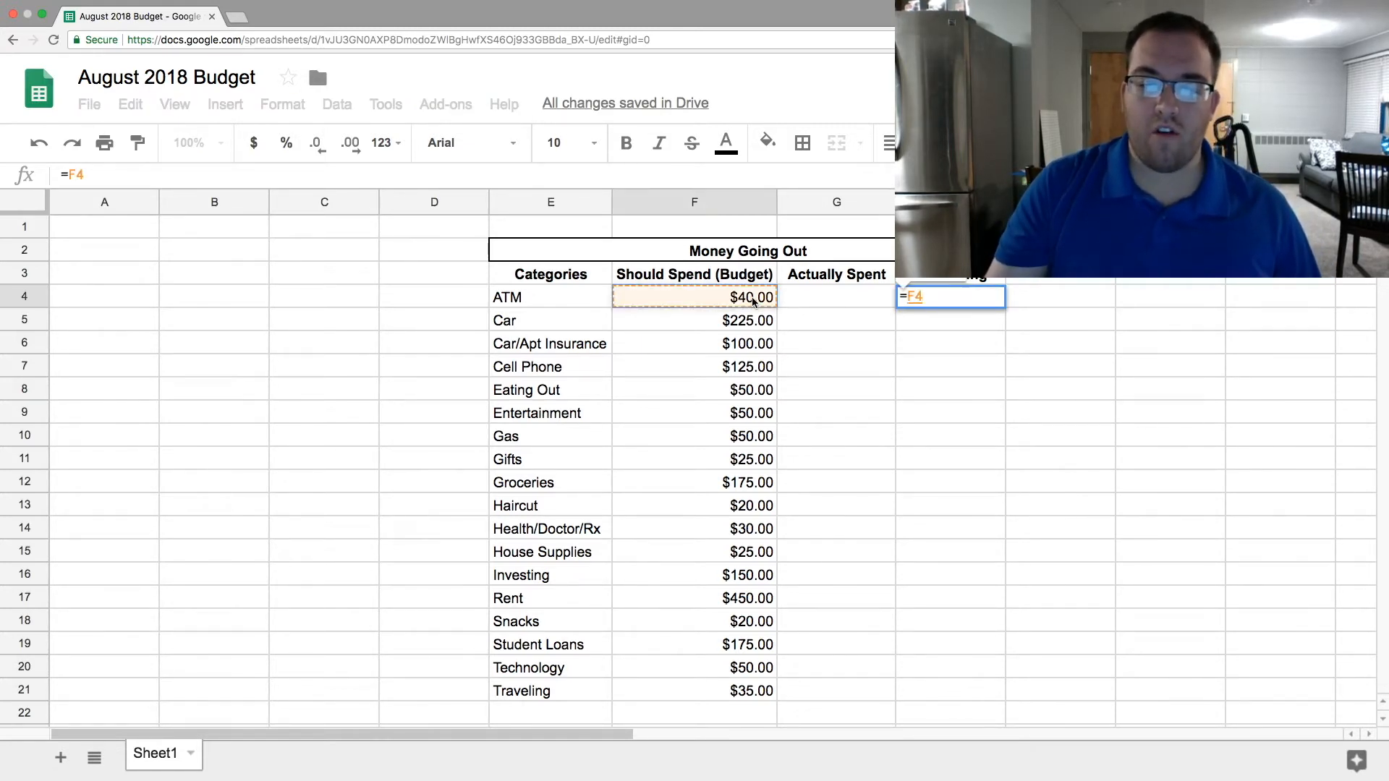
{"action": "type", "text": "-"}
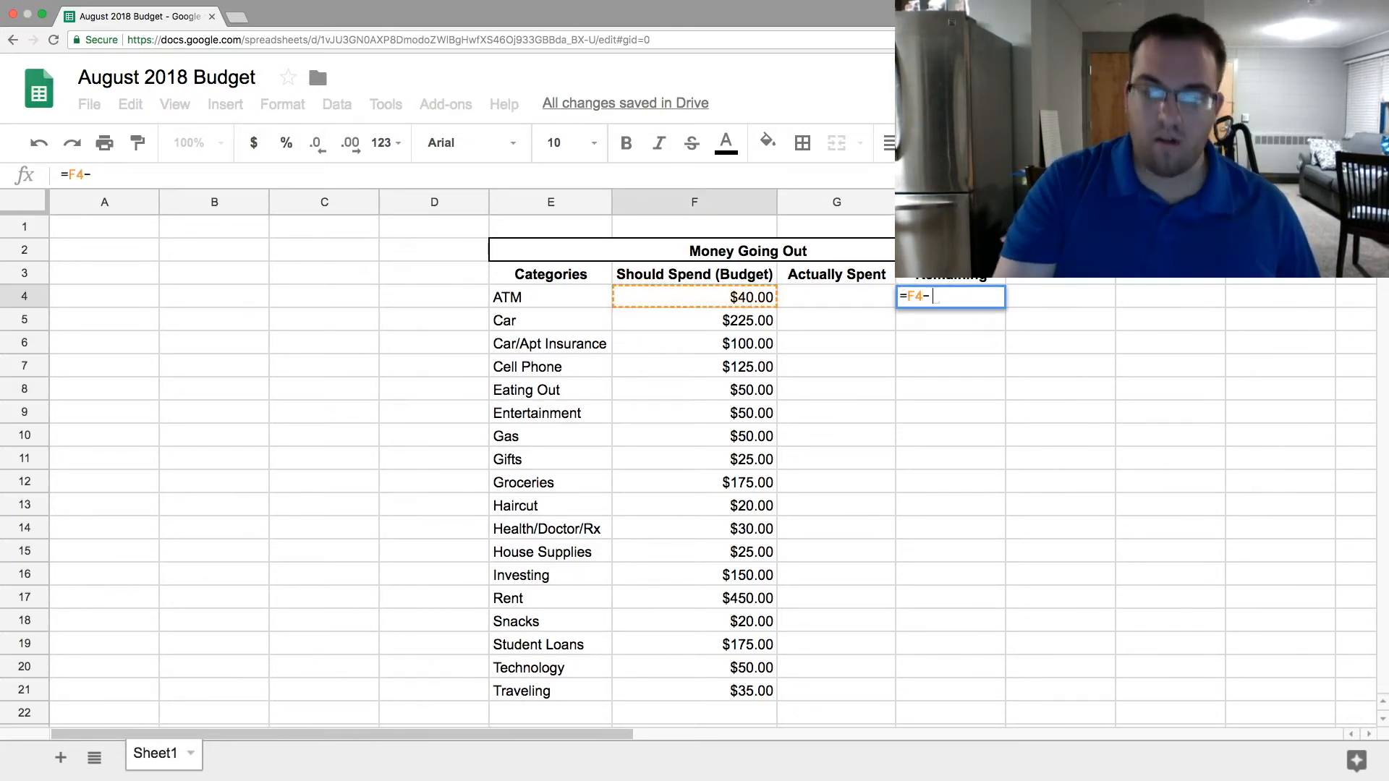
{"action": "left_click", "coordinate": [836, 302]}
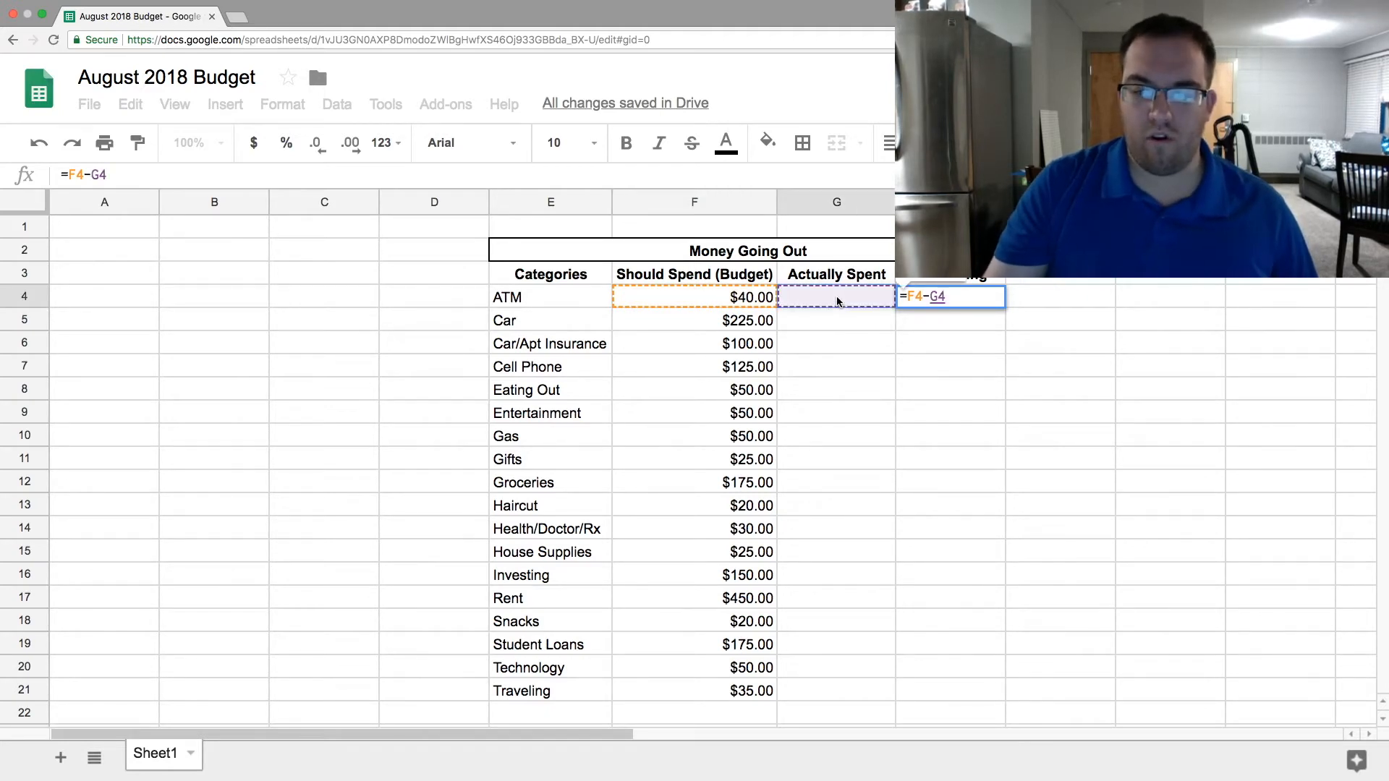
{"action": "key", "text": "Return"}
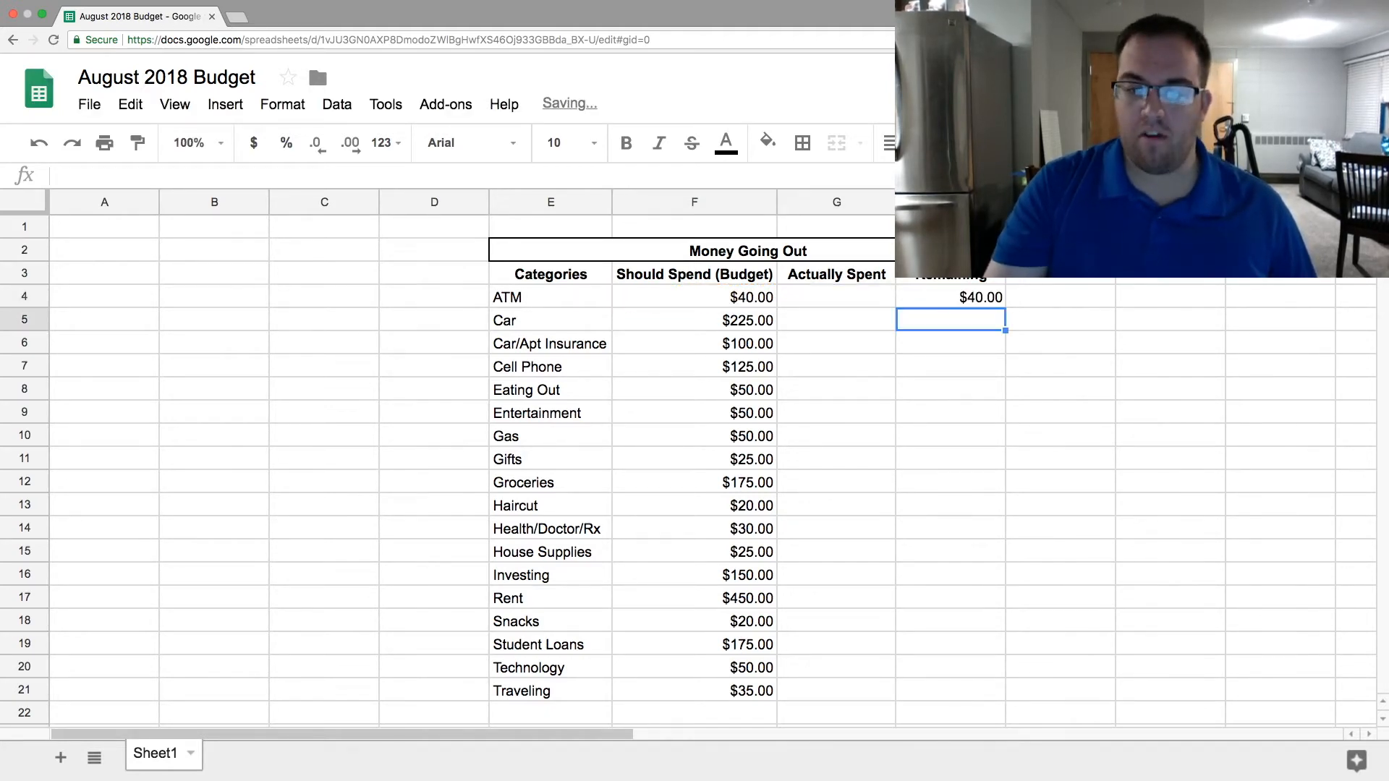
{"action": "left_click", "coordinate": [940, 299]}
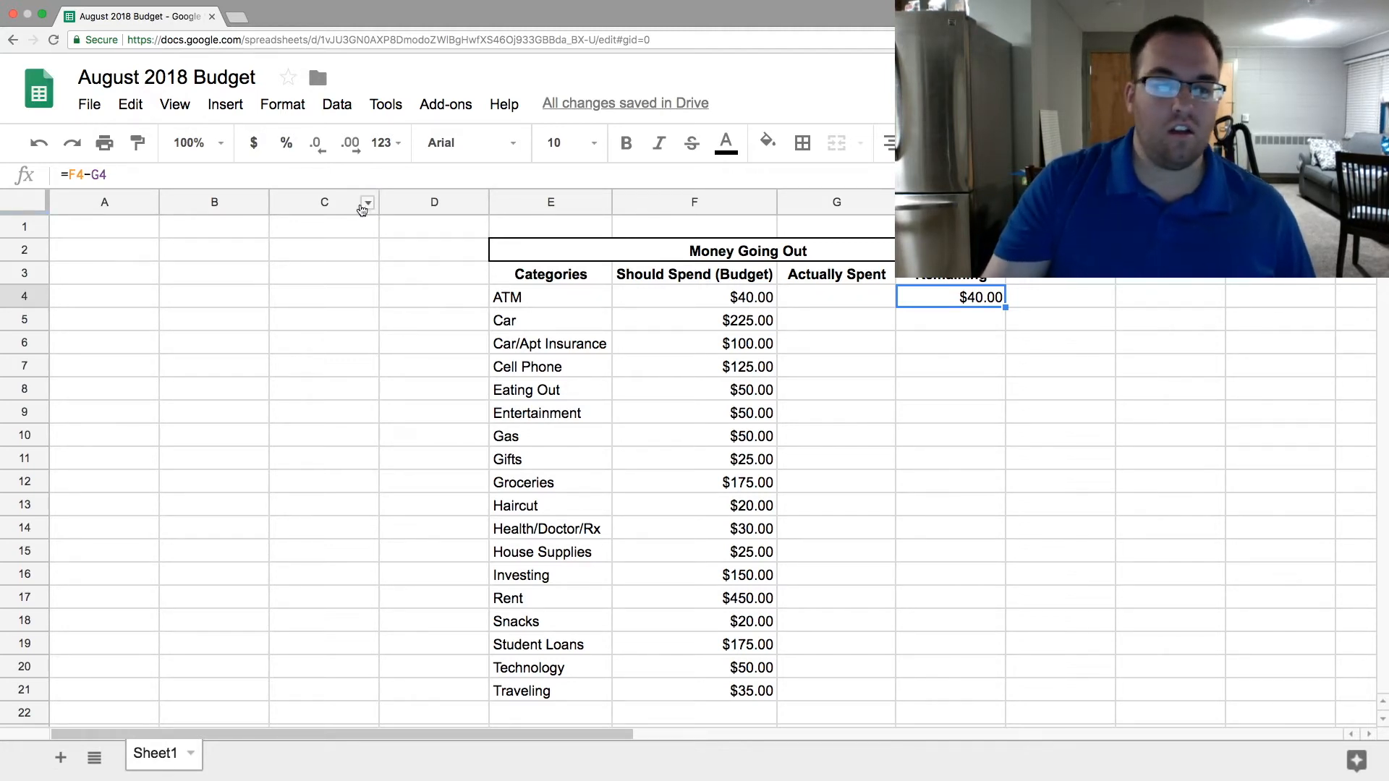
{"action": "left_click", "coordinate": [82, 177]}
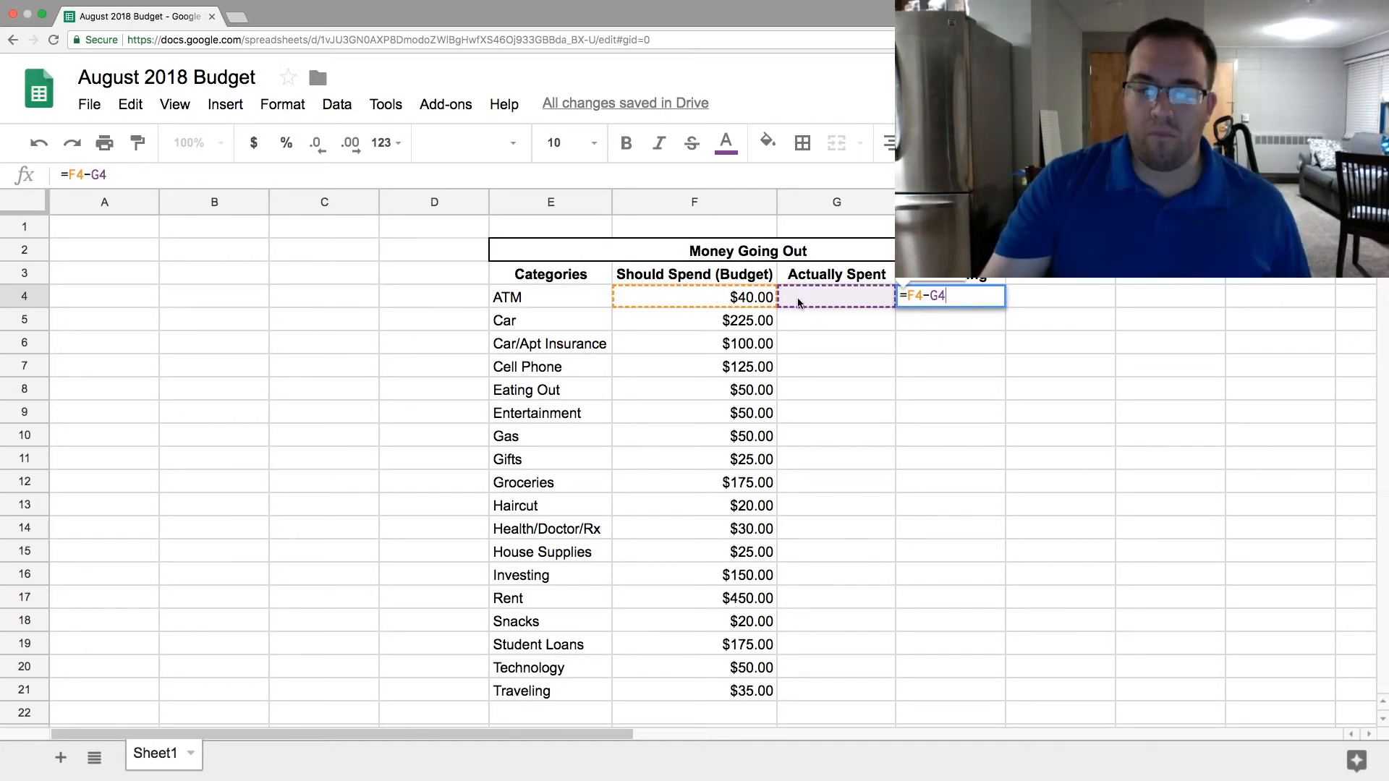
{"action": "key", "text": "Return"}
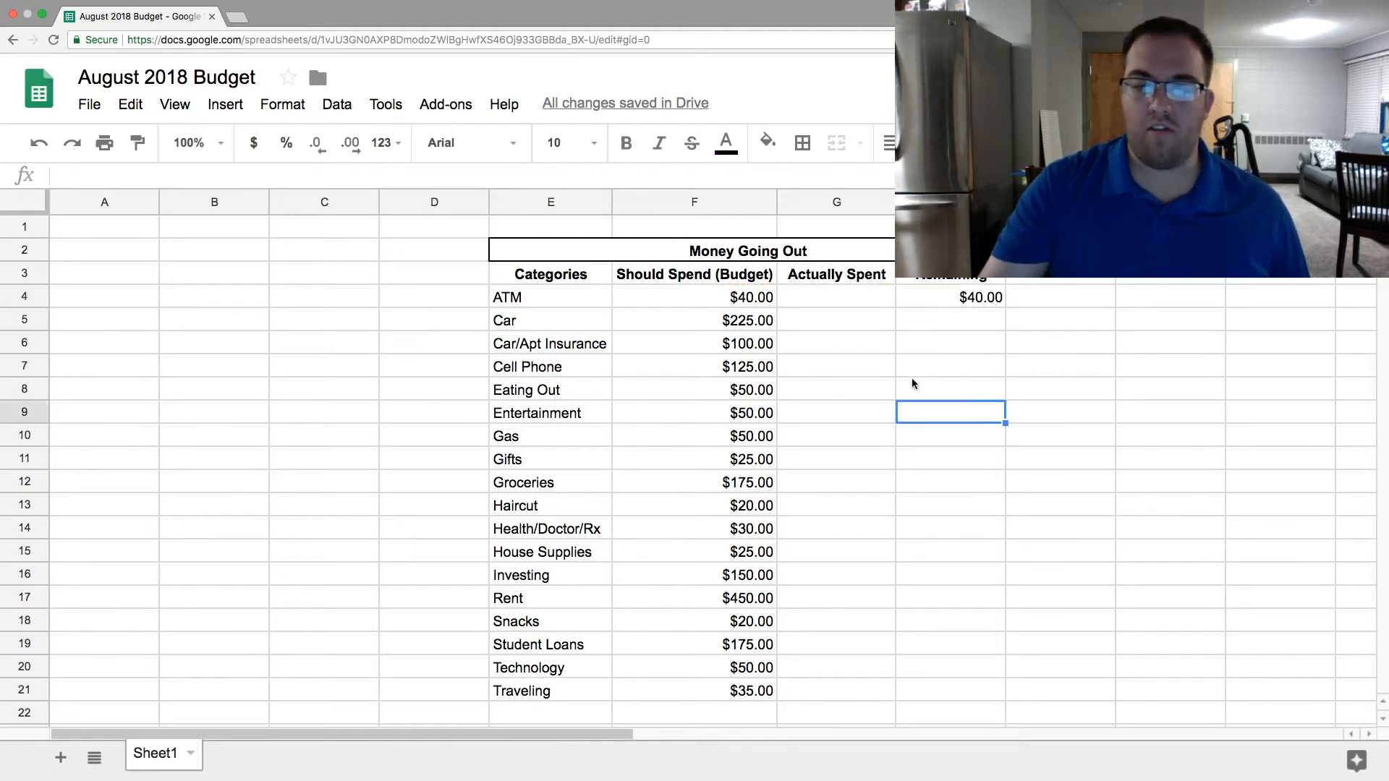
- Test the ATM Remaining formula by entering 60 as the Actually Spent amount in G4
{"action": "left_click", "coordinate": [854, 303]}
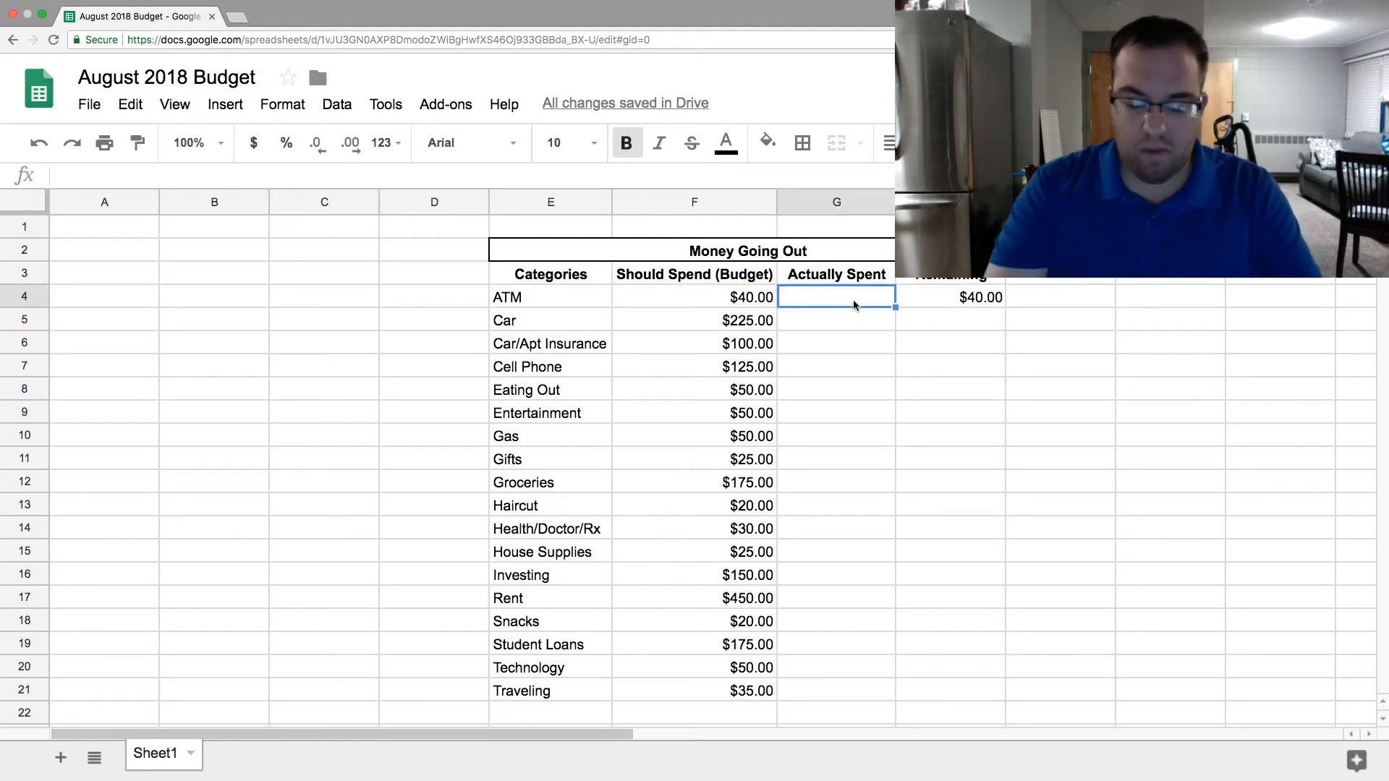
{"action": "type", "text": "60"}
{"action": "key", "text": "Return"}
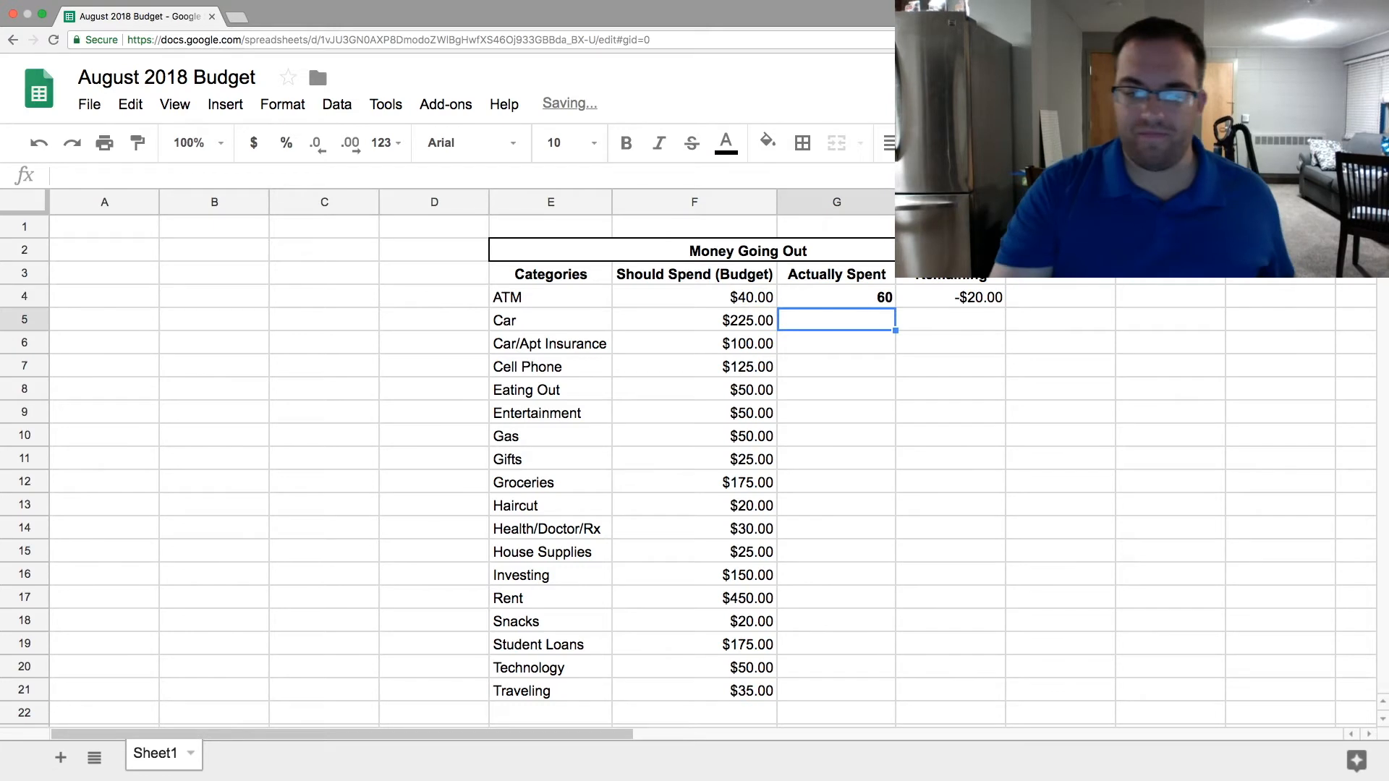
- Remove the bold formatting from the ATM Actually Spent cell G4
{"action": "left_click", "coordinate": [837, 295]}
{"action": "left_click", "coordinate": [626, 142]}
{"action": "left_click", "coordinate": [925, 421]}
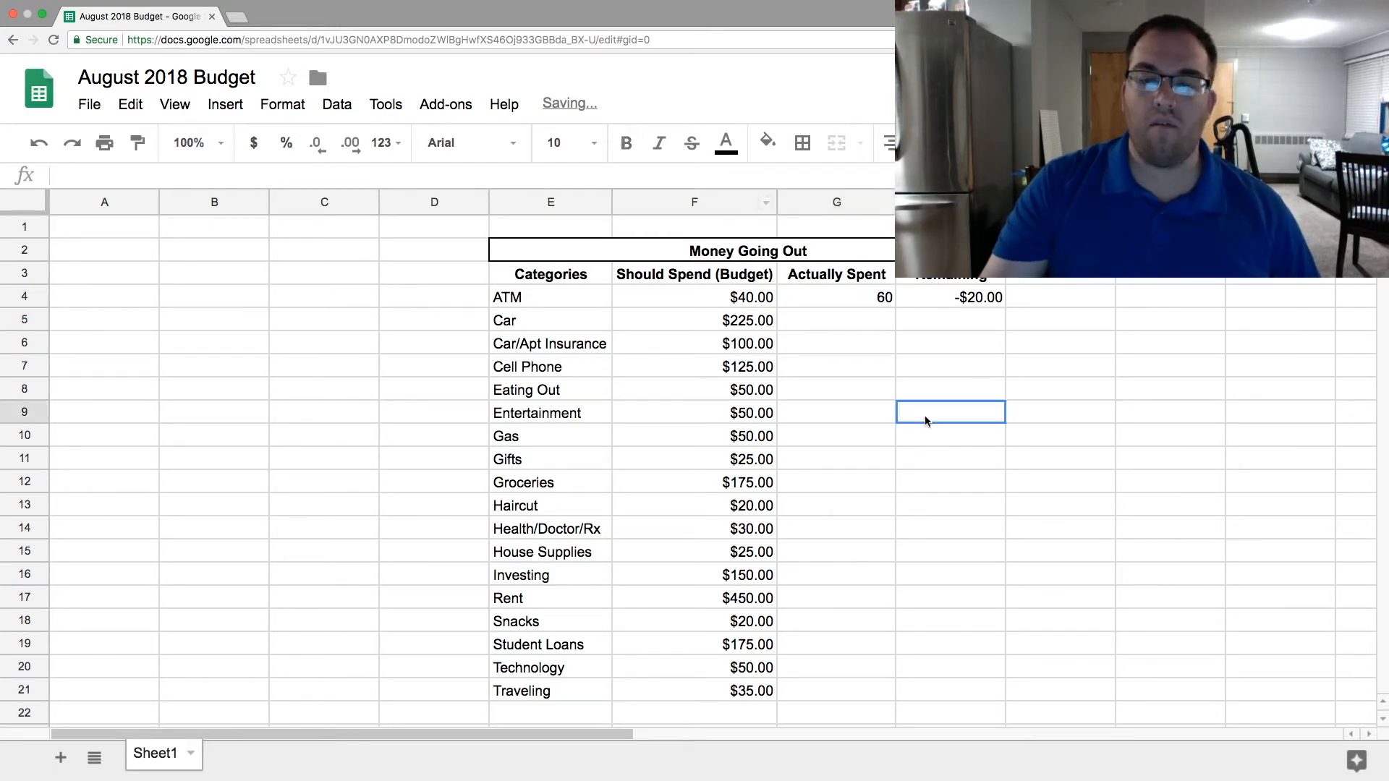
{"action": "left_click", "coordinate": [962, 299]}
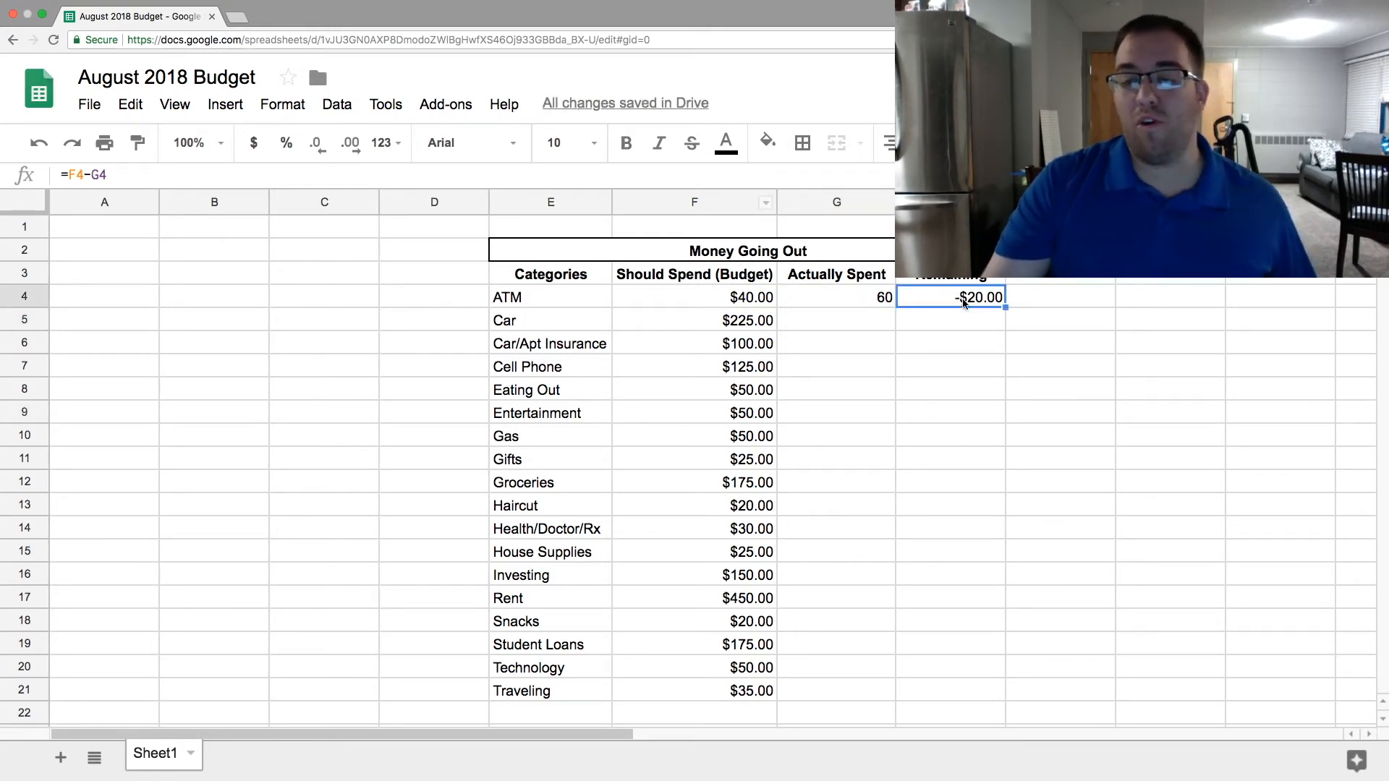
- Test the ATM Remaining formula with an Actually Spent amount of 20 in G4, and clear the test amount
{"action": "left_click", "coordinate": [866, 297]}
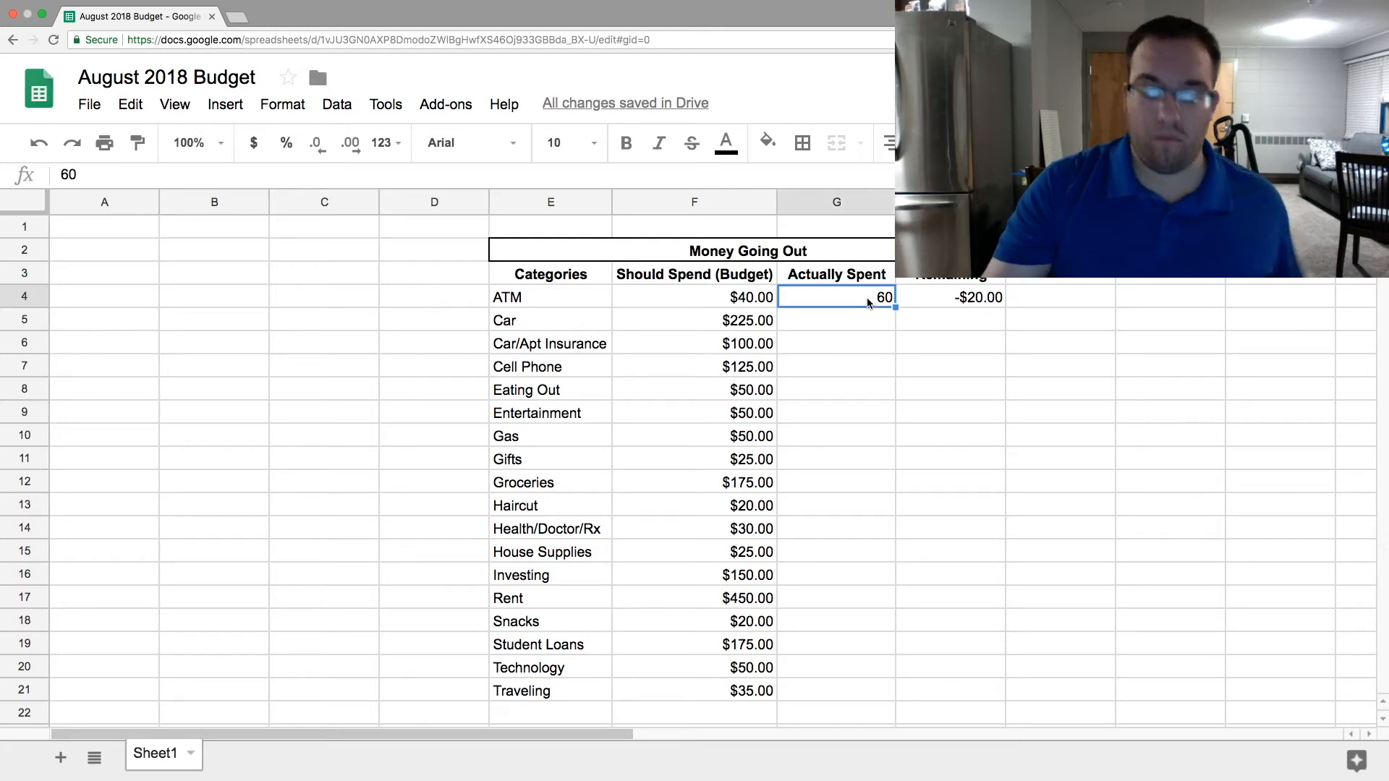
{"action": "type", "text": "20"}
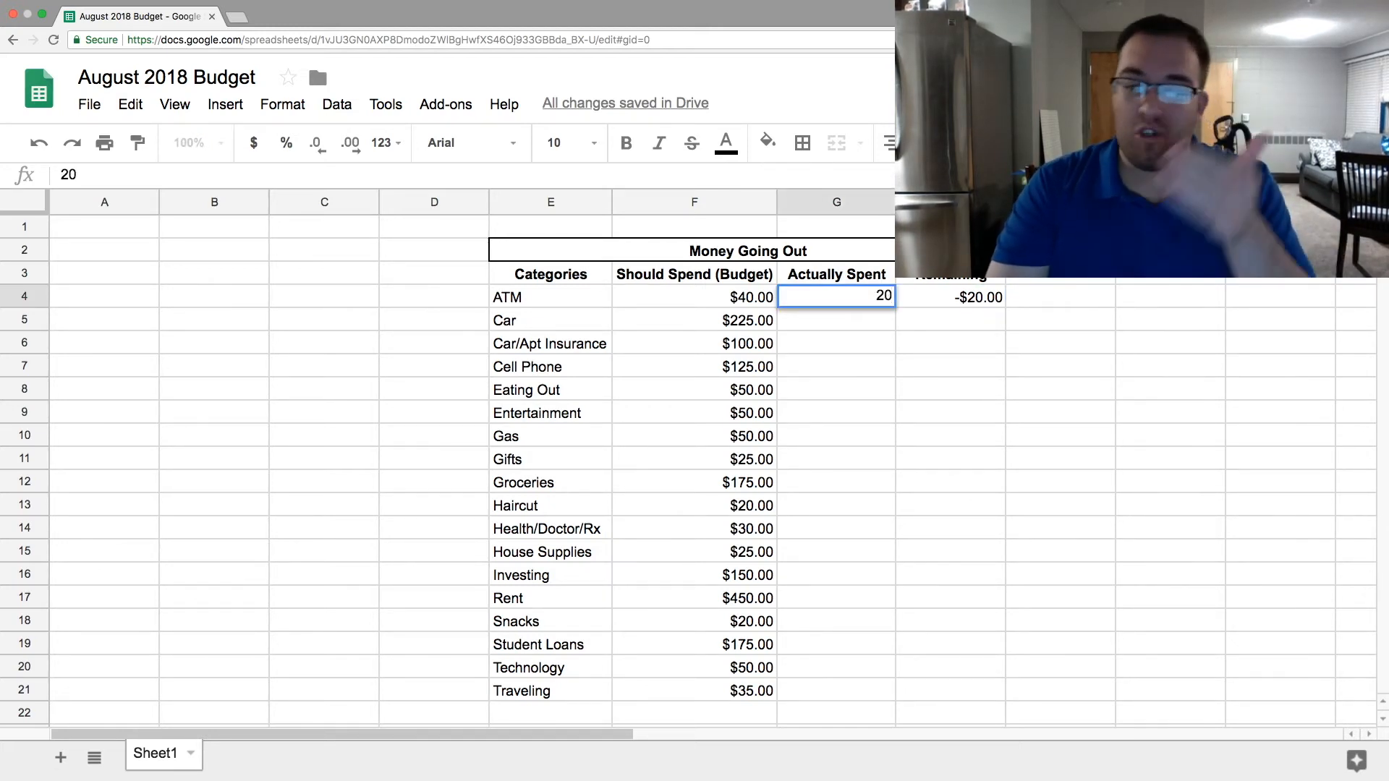
{"action": "key", "text": "Return"}
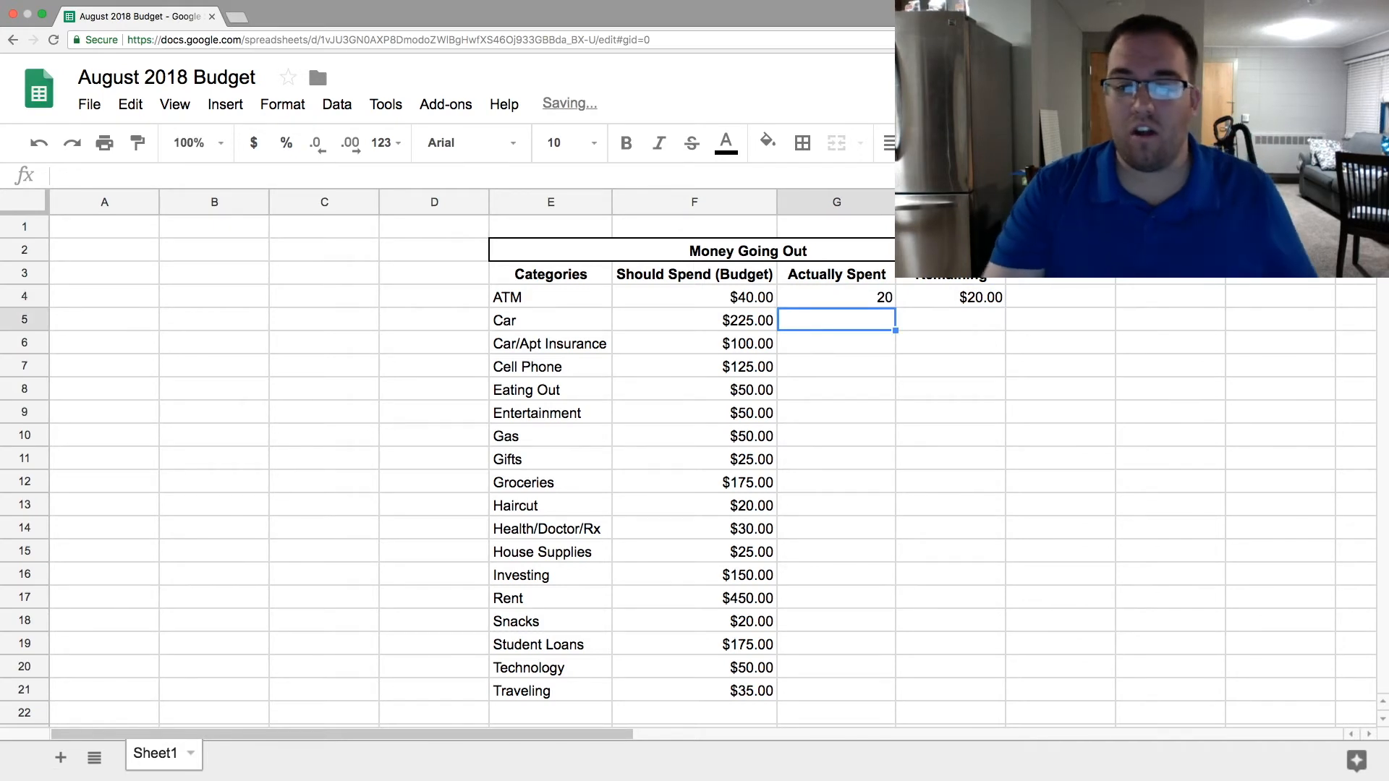
{"action": "left_click", "coordinate": [760, 300]}
{"action": "left_click", "coordinate": [836, 293]}
{"action": "left_click", "coordinate": [985, 303]}
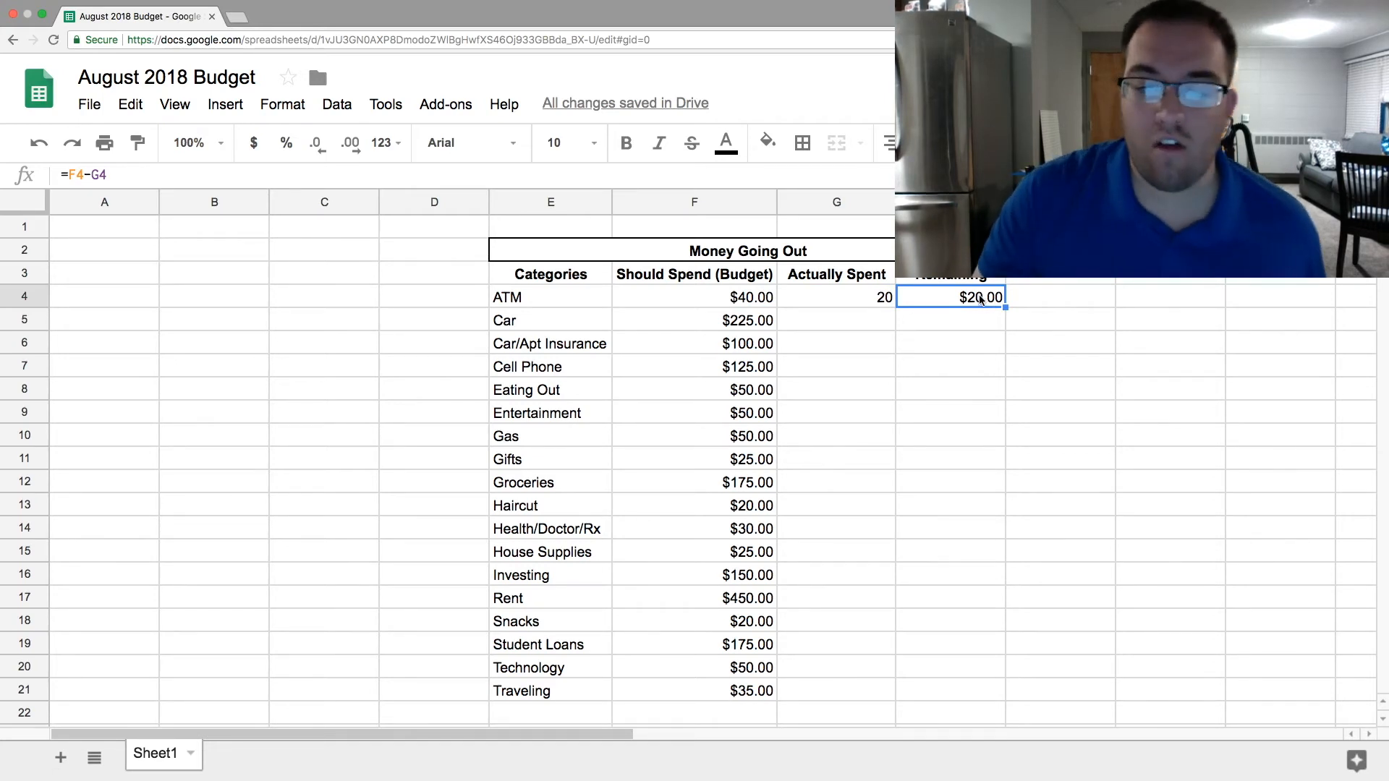
{"action": "left_click", "coordinate": [940, 339]}
{"action": "left_click", "coordinate": [966, 295]}
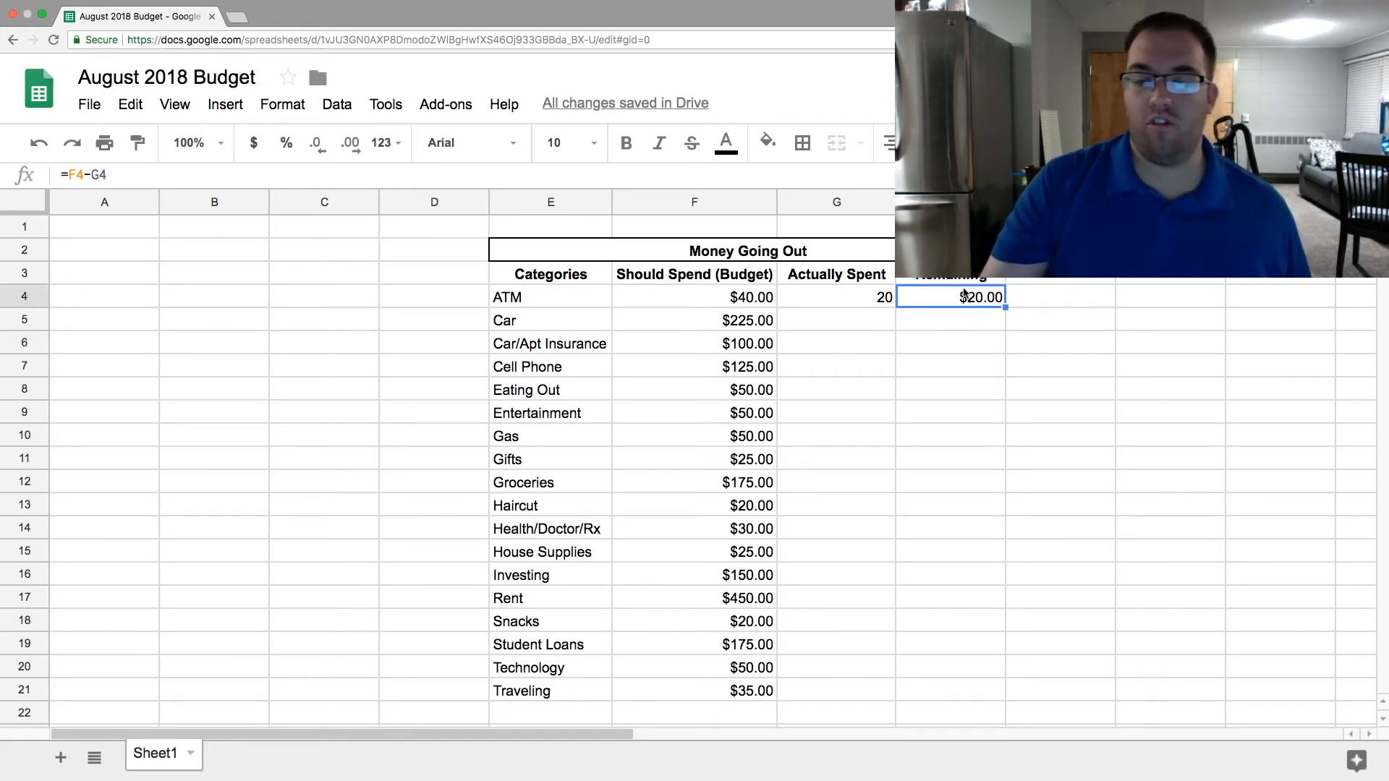
{"action": "left_click", "coordinate": [888, 299]}
{"action": "key", "text": "Delete"}
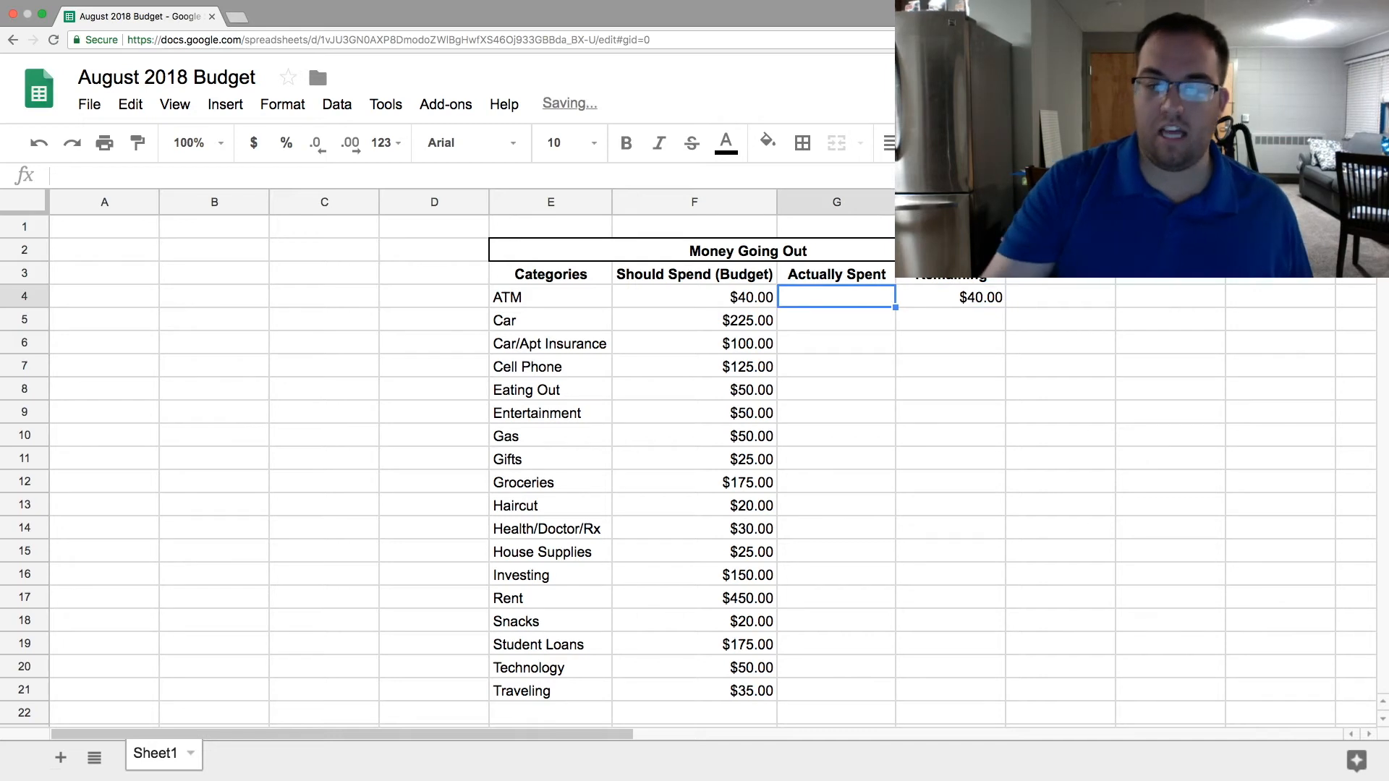
- Fill the Remaining formula from H4 down through the Traveling row in H21
{"action": "left_click", "coordinate": [980, 297]}
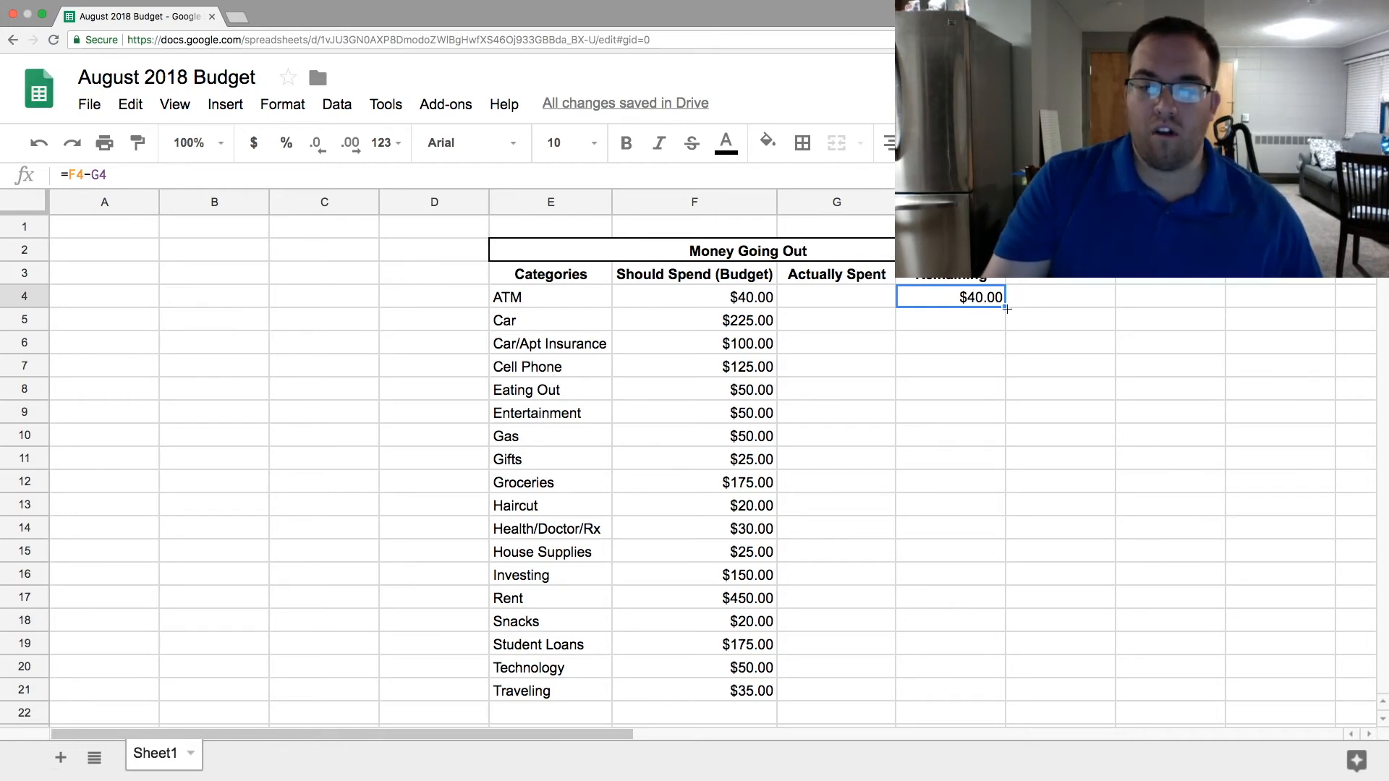
{"action": "left_click_drag", "start_coordinate": [1006, 307], "coordinate": [929, 698]}
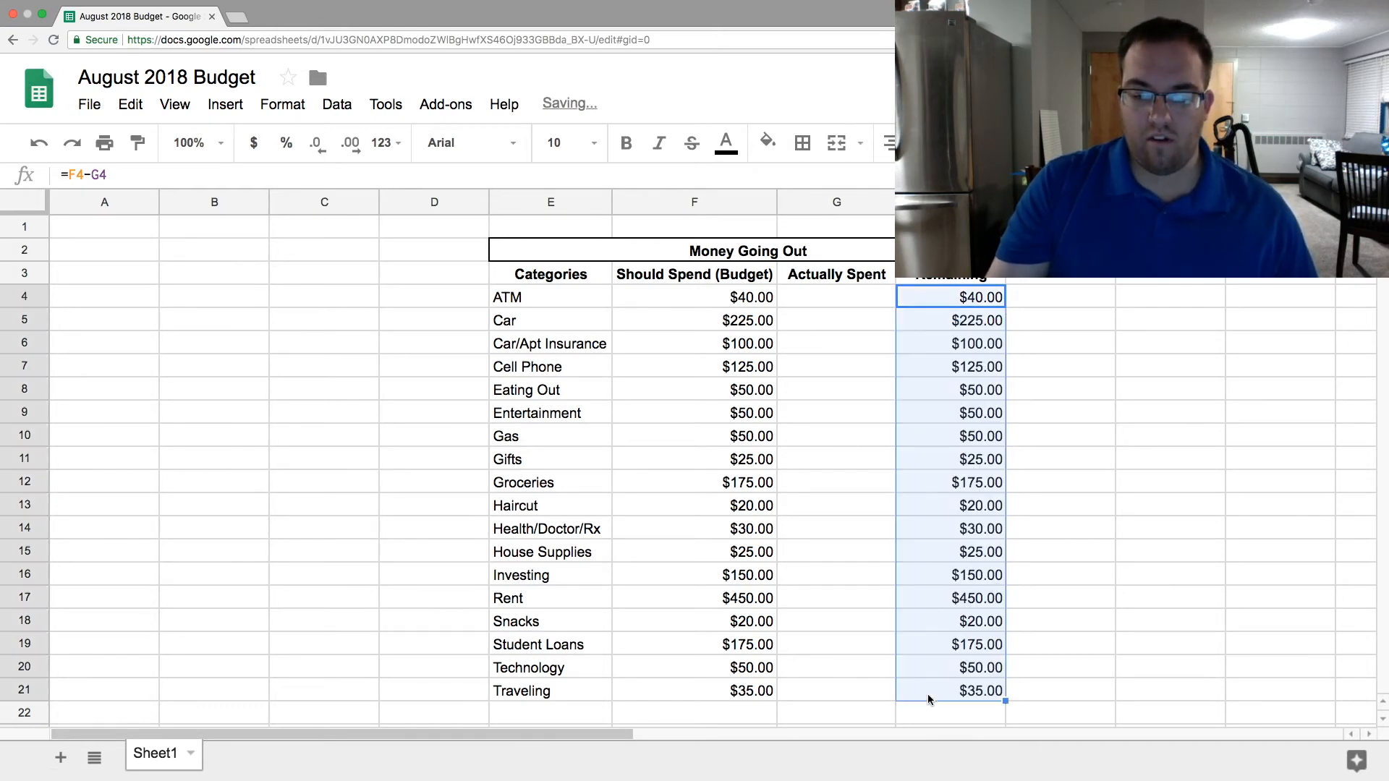
- Examine the filled Remaining formulas down column H, including the cell references in the Gifts and Rent rows
{"action": "key", "text": "Down"}
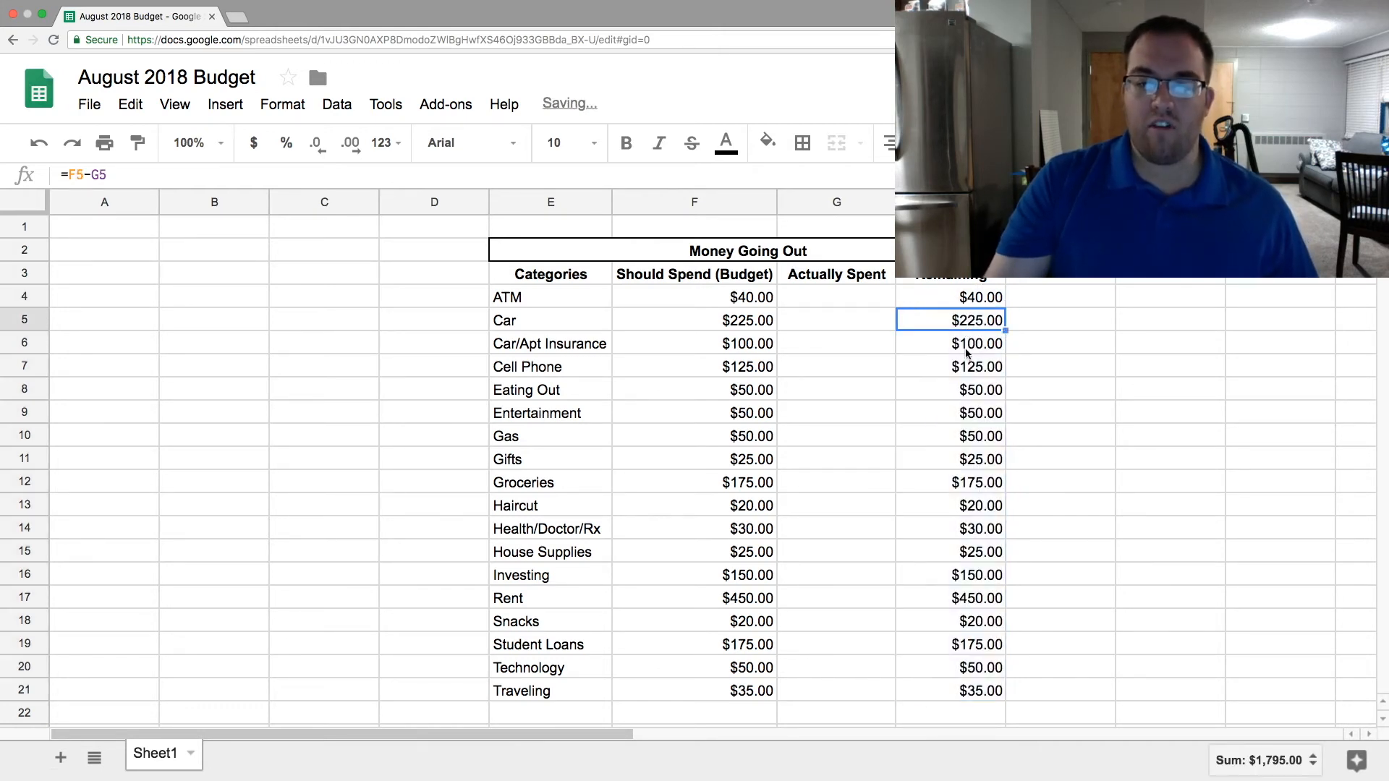
{"action": "key", "text": "Down"}
{"action": "key", "text": "Down"}
{"action": "key", "text": "Down"}
{"action": "key", "text": "Down"}
{"action": "key", "text": "Down"}
{"action": "key", "text": "Down"}
{"action": "key", "text": "Down"}
{"action": "key", "text": "Down"}
{"action": "key", "text": "Down"}
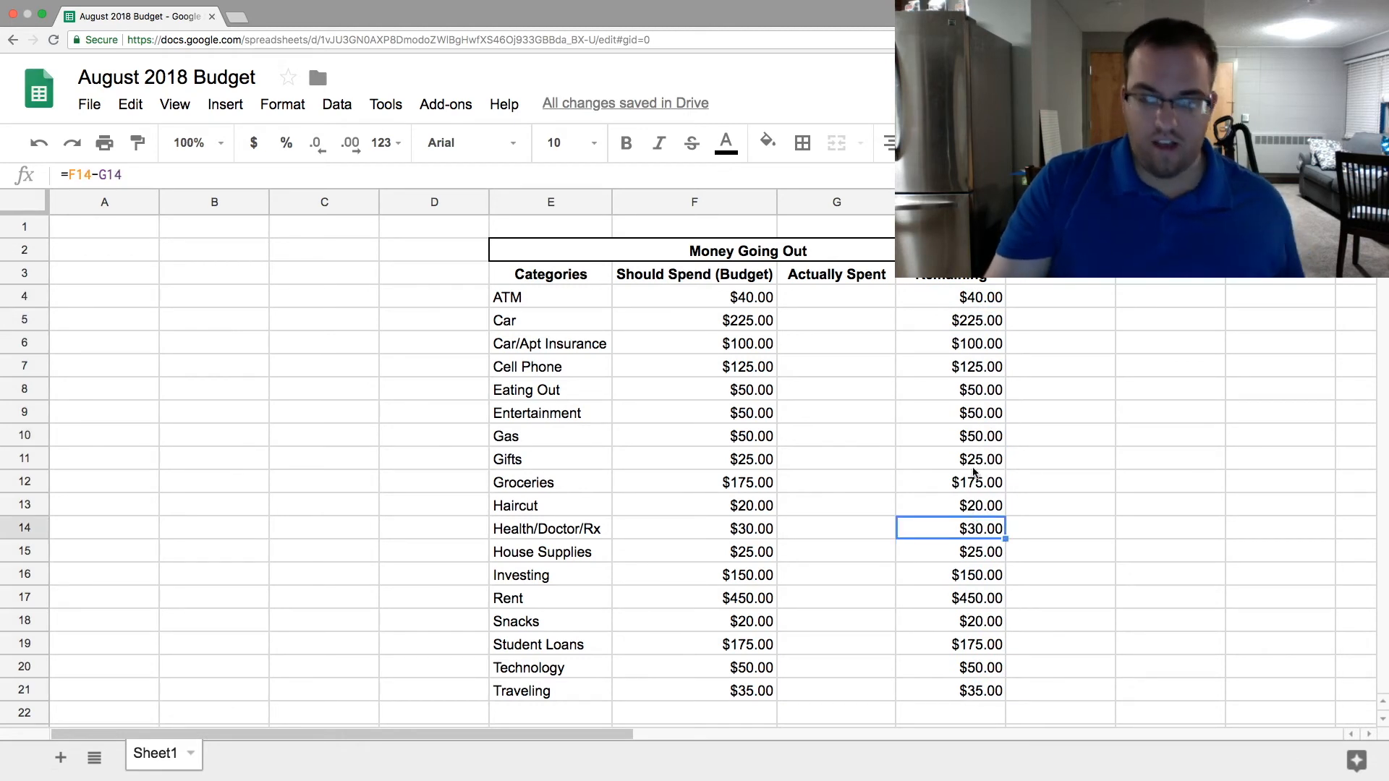
{"action": "double_click", "coordinate": [971, 458]}
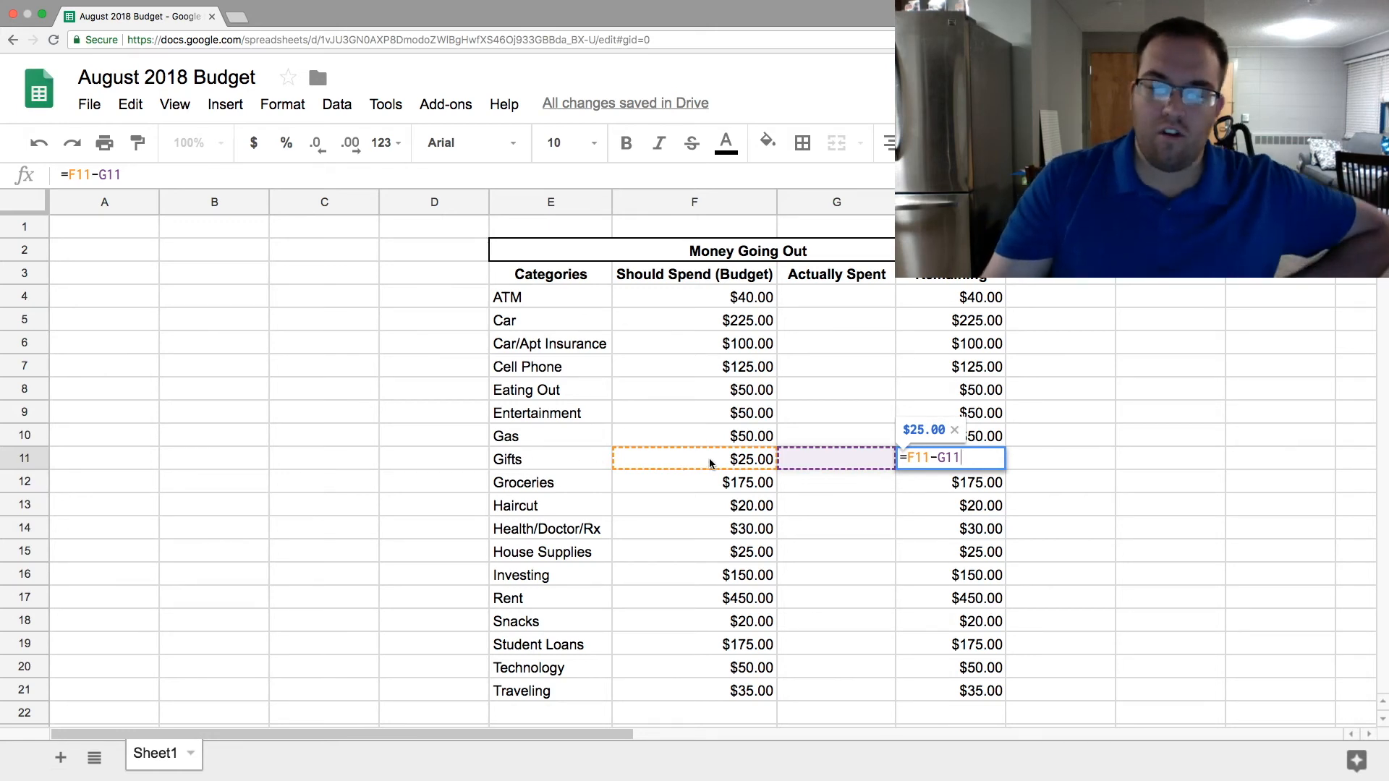
{"action": "key", "text": "Return"}
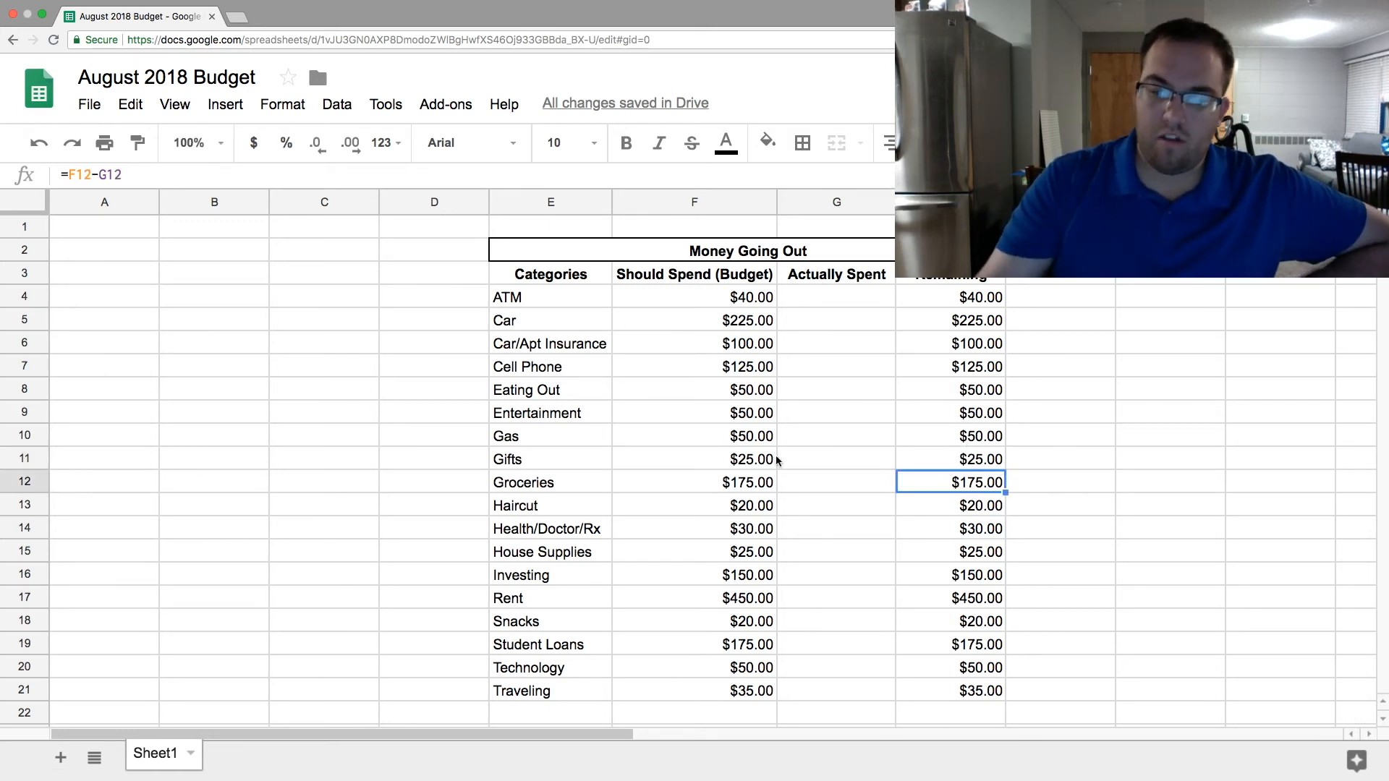
{"action": "key", "text": "Down"}
{"action": "key", "text": "Down"}
{"action": "key", "text": "Down"}
{"action": "key", "text": "Down"}
{"action": "key", "text": "Down"}
{"action": "key", "text": "Return"}
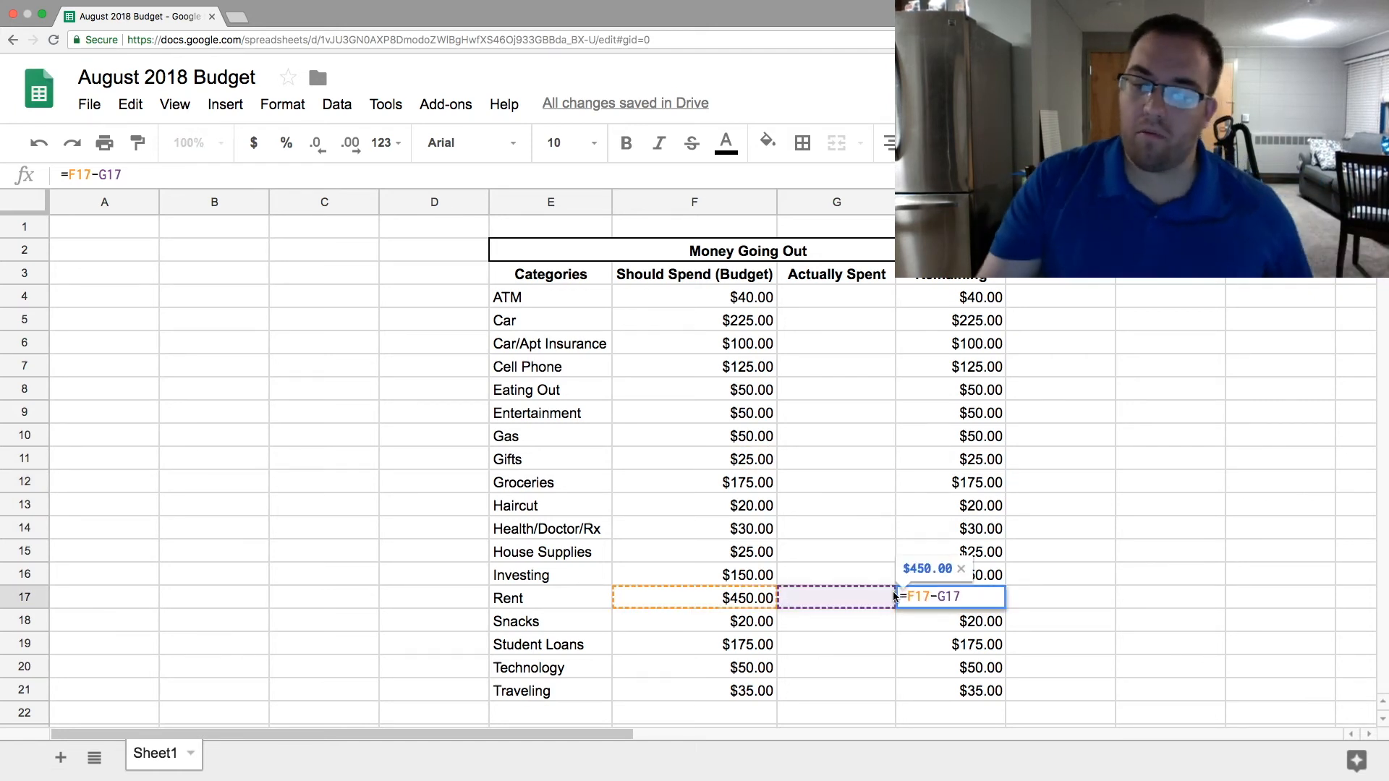
{"action": "key", "text": "Return"}
- Review the sum of the Remaining amounts in H4:H21 and individual cells in the Actually Spent and Remaining columns
{"action": "left_click", "coordinate": [1033, 340]}
{"action": "left_click_drag", "start_coordinate": [969, 304], "coordinate": [970, 688]}
{"action": "left_click", "coordinate": [1097, 345]}
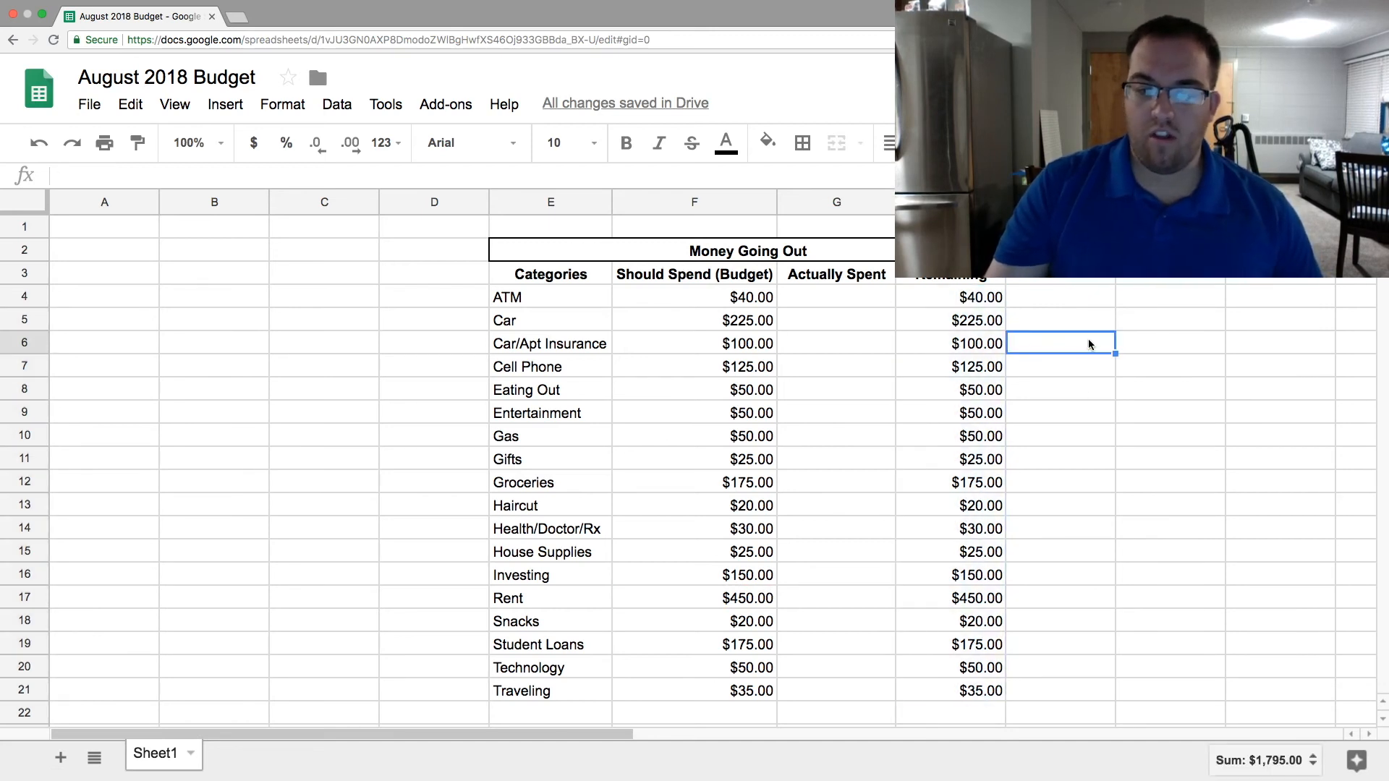
{"action": "left_click", "coordinate": [839, 300]}
{"action": "left_click", "coordinate": [848, 365]}
{"action": "left_click", "coordinate": [846, 460]}
{"action": "left_click", "coordinate": [1039, 348]}
{"action": "left_click", "coordinate": [973, 322]}
{"action": "left_click", "coordinate": [972, 298]}
{"action": "left_click", "coordinate": [1075, 318]}
{"action": "left_click", "coordinate": [969, 434]}
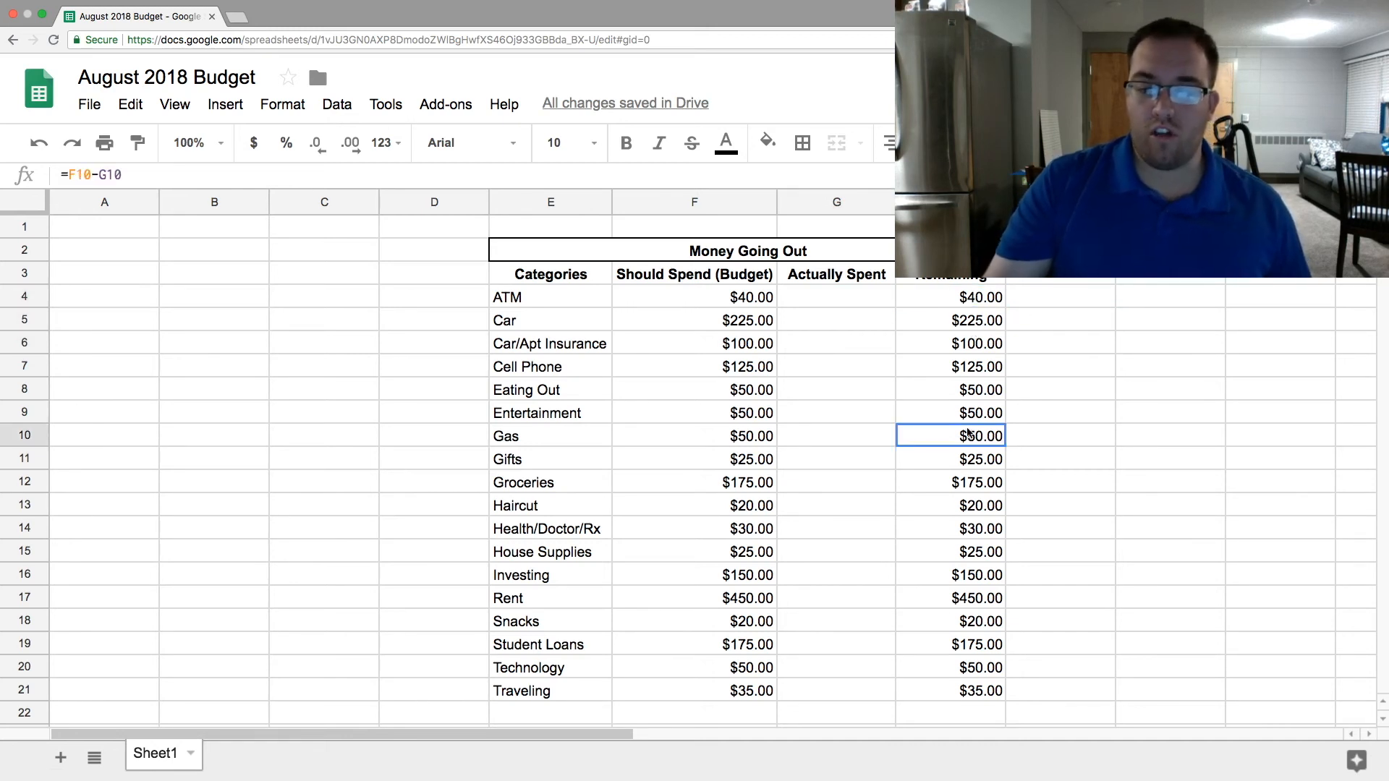
{"action": "left_click", "coordinate": [1147, 434]}
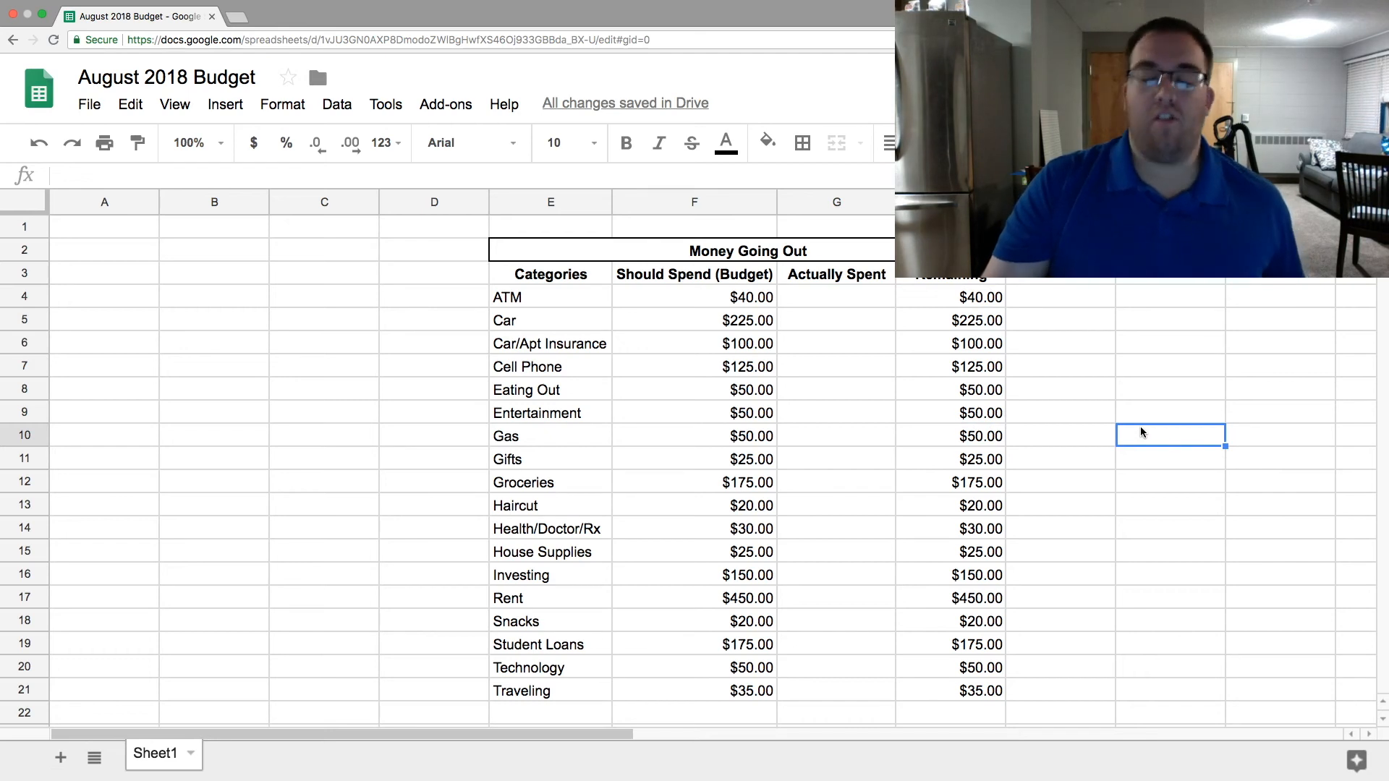
{"action": "left_click", "coordinate": [1147, 417]}
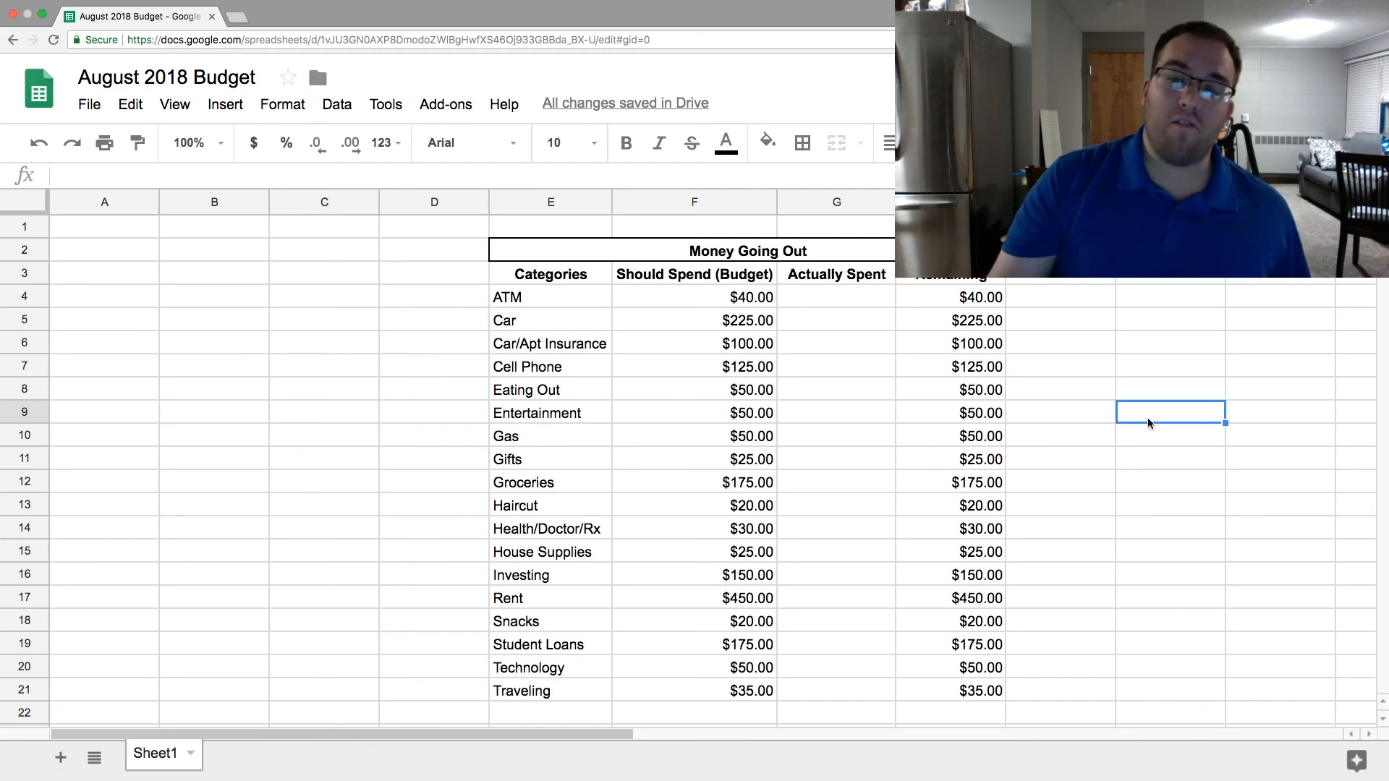
{"action": "left_click", "coordinate": [1120, 368]}
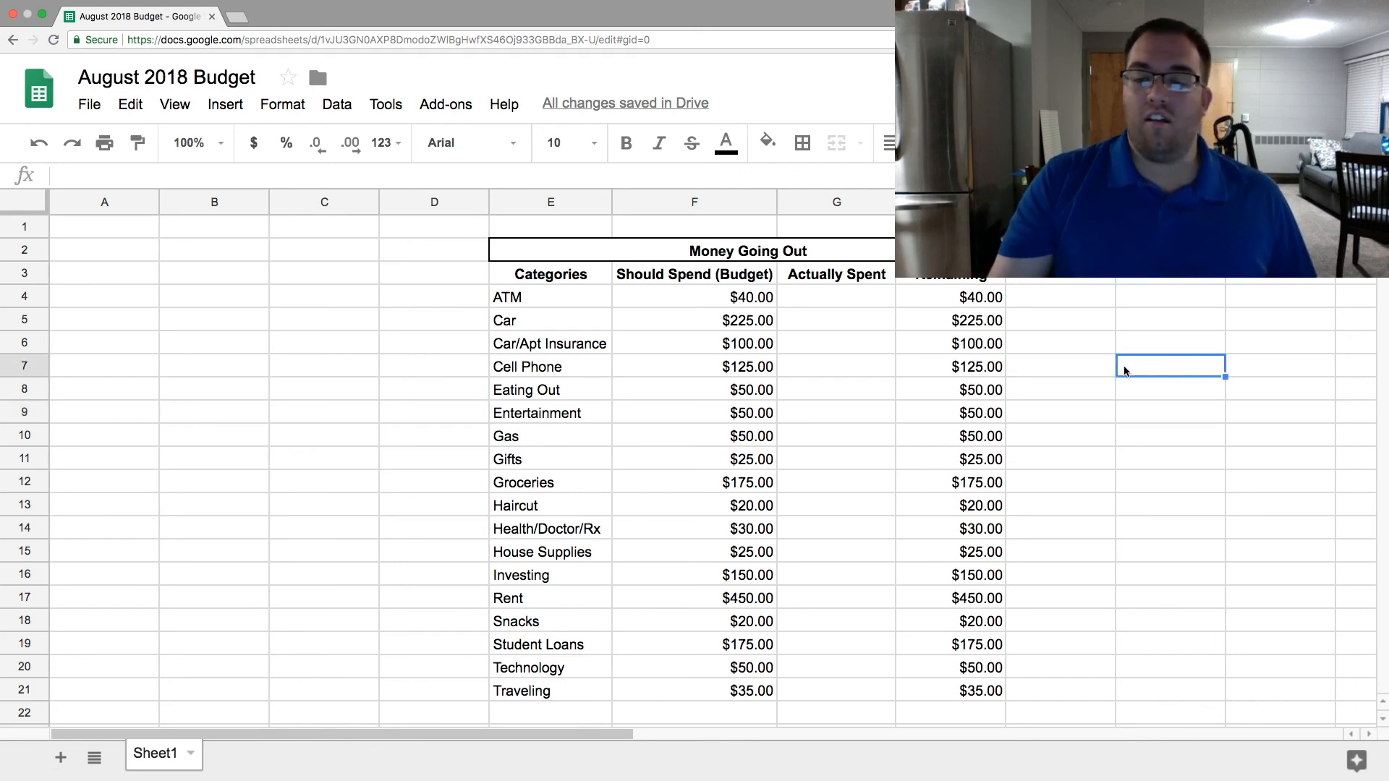